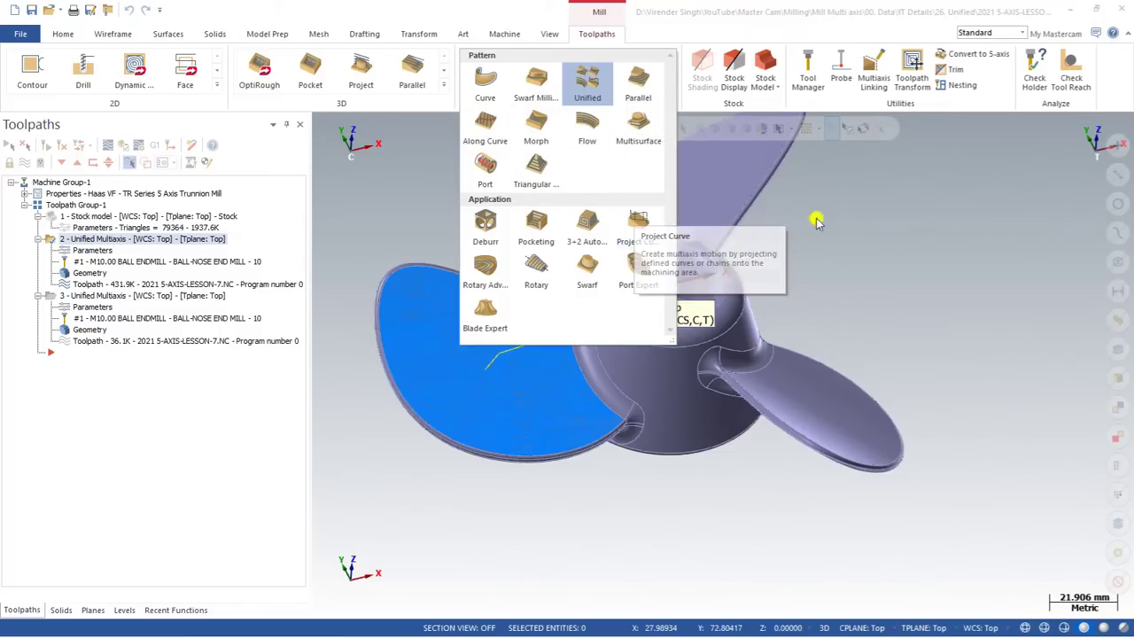
Select all toolpath operations and open them in the Mastercam Simulator in machine Simulation mode.
{"action": "left_click", "coordinate": [850, 221]}
{"action": "scroll", "coordinate": [532, 204], "scroll_direction": "down", "scroll_amount": 4}
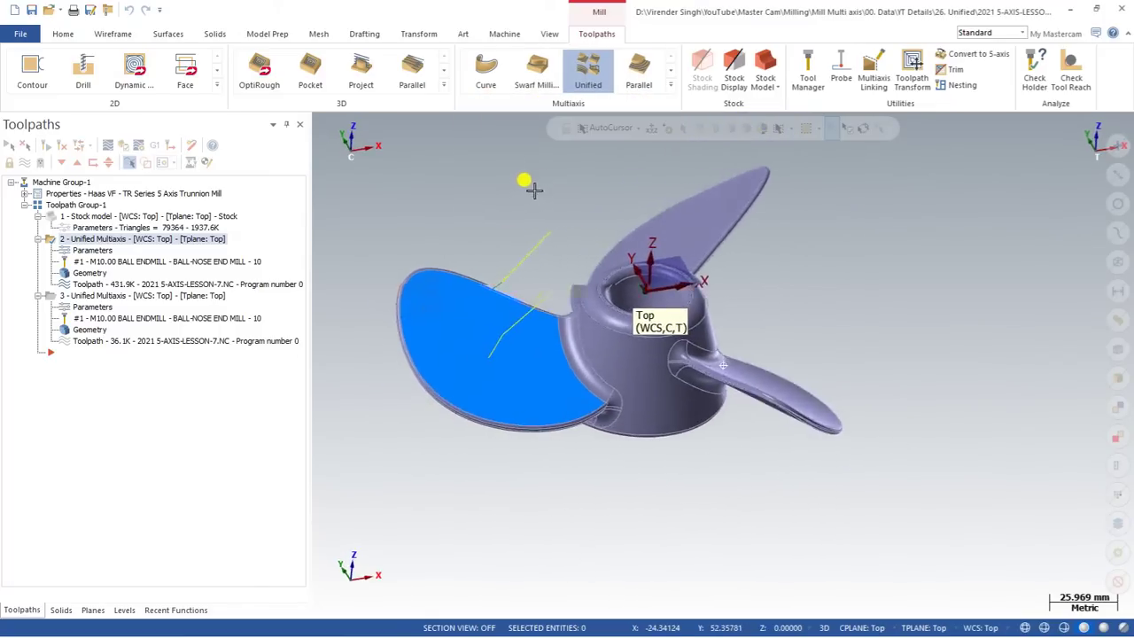
{"action": "scroll", "coordinate": [538, 186], "scroll_direction": "up", "scroll_amount": 2}
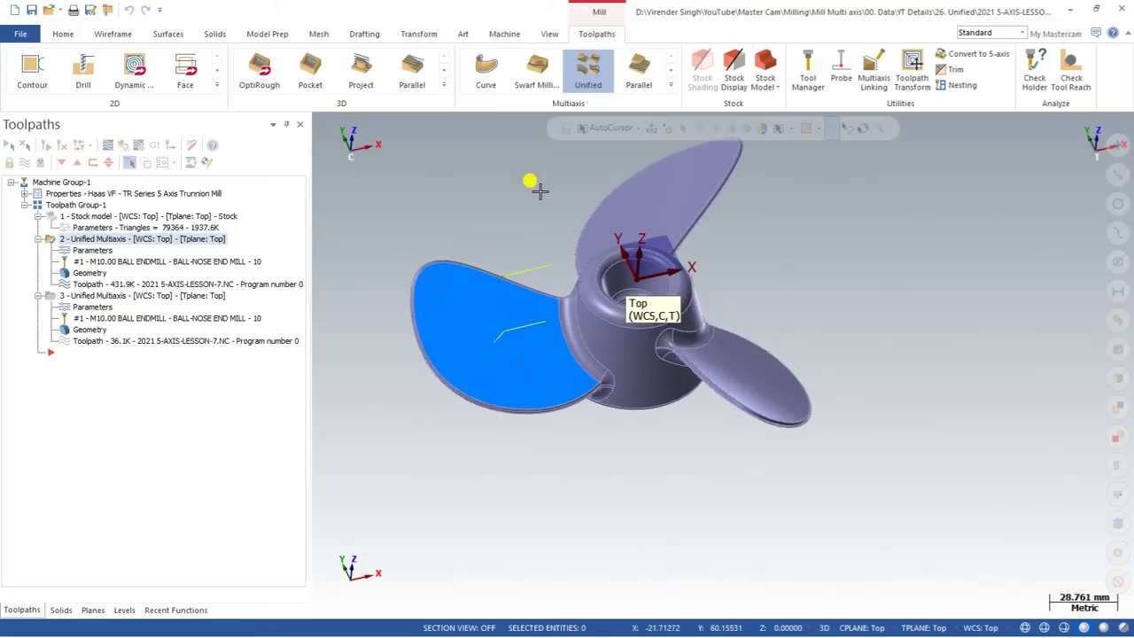
{"action": "mouse_move", "coordinate": [409, 338]}
{"action": "middle_mouse_down"}
{"action": "mouse_move", "coordinate": [423, 274]}
{"action": "mouse_move", "coordinate": [403, 334]}
{"action": "middle_mouse_up"}
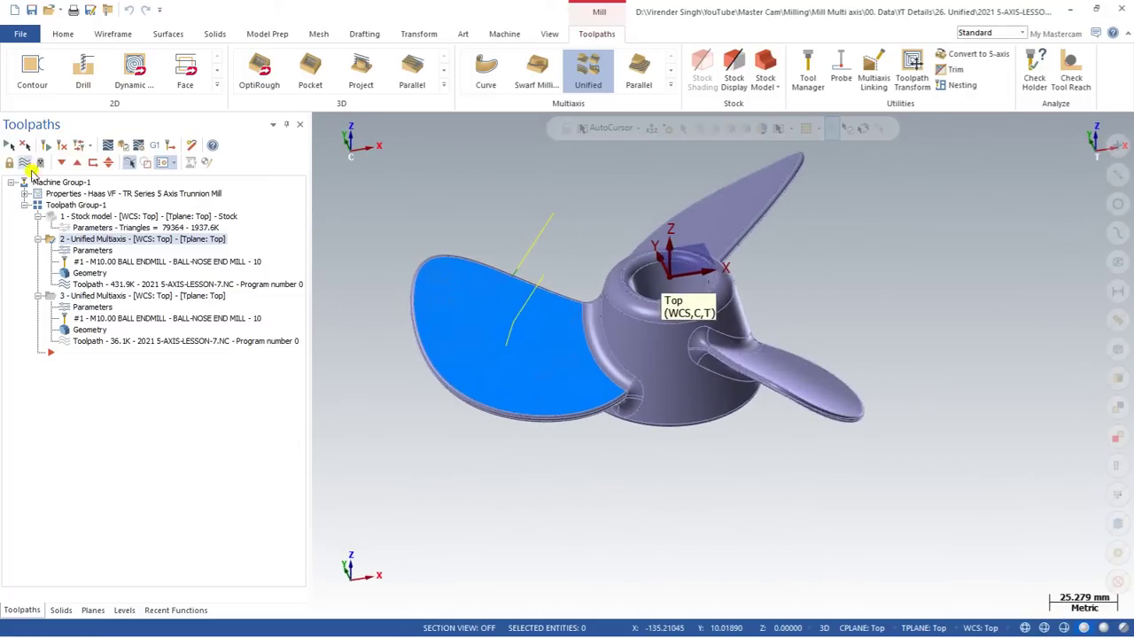
{"action": "left_click", "coordinate": [10, 147]}
{"action": "left_click", "coordinate": [123, 147]}
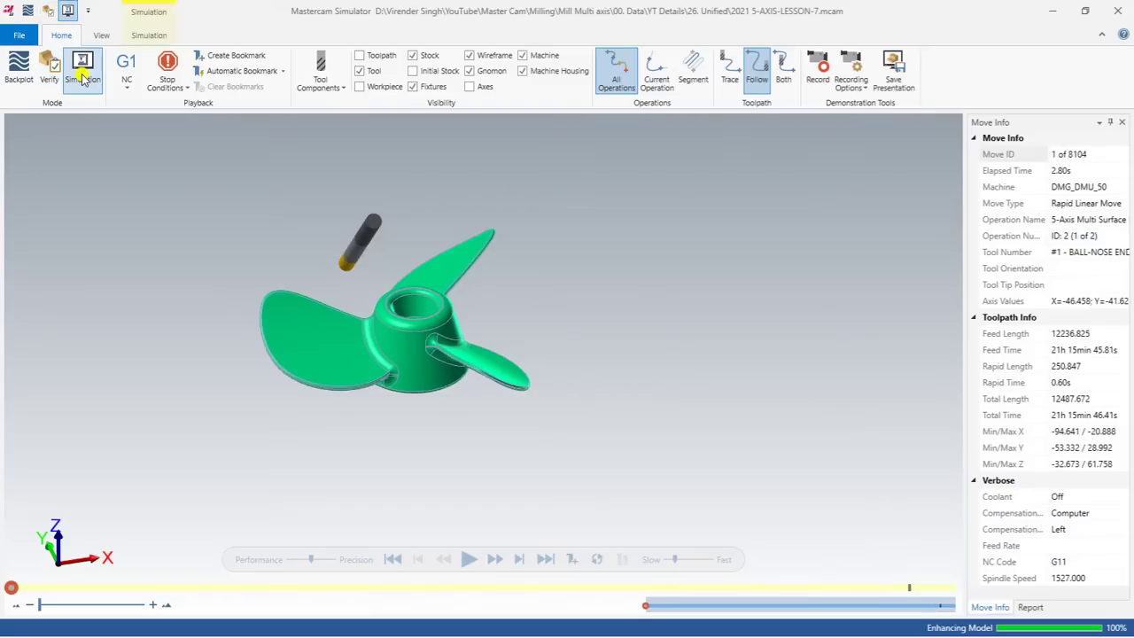
Hide the window glass of the simulated machine's housing to expose the inside of the machine.
{"action": "scroll", "coordinate": [387, 336], "scroll_direction": "down", "scroll_amount": 5}
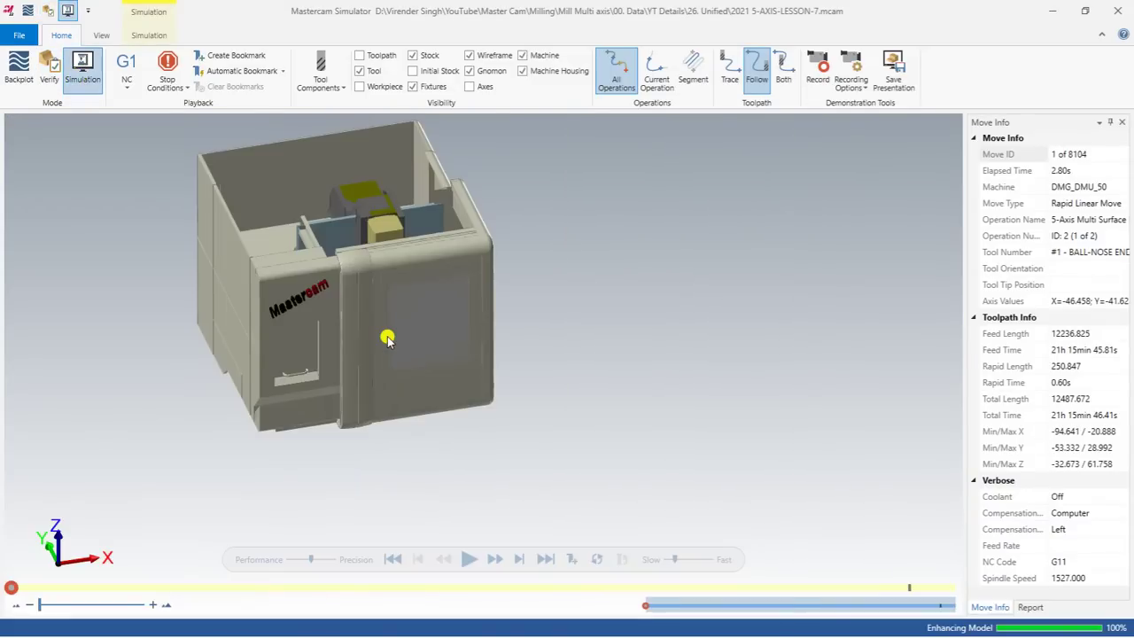
{"action": "left_click_drag", "start_coordinate": [466, 319], "coordinate": [463, 286]}
{"action": "scroll", "coordinate": [422, 292], "scroll_direction": "down", "scroll_amount": 3}
{"action": "scroll", "coordinate": [421, 292], "scroll_direction": "up", "scroll_amount": 3}
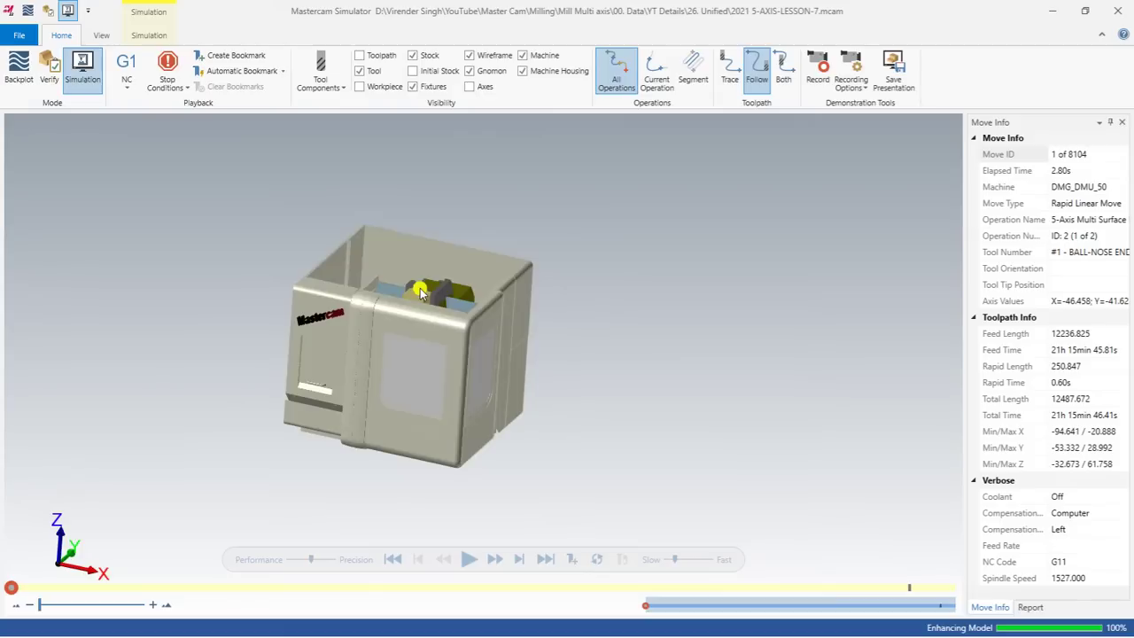
{"action": "right_click", "coordinate": [407, 378]}
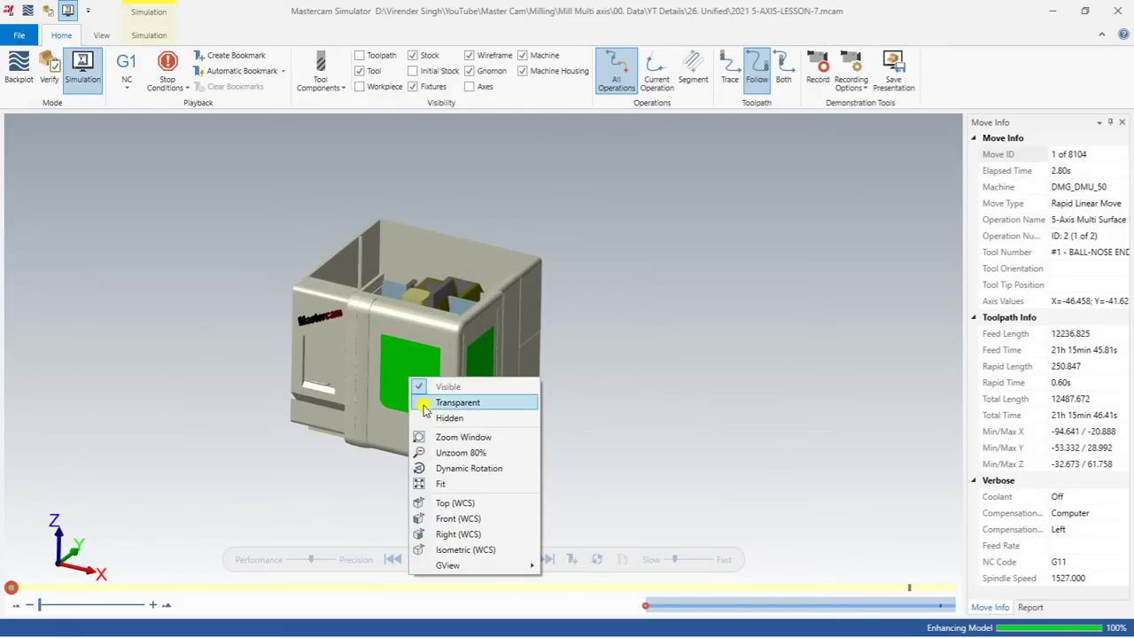
{"action": "left_click", "coordinate": [447, 417]}
Play the machine simulation and examine the ball-nose tool cutting the propeller blade inside the machine.
{"action": "scroll", "coordinate": [421, 375], "scroll_direction": "up", "scroll_amount": 5}
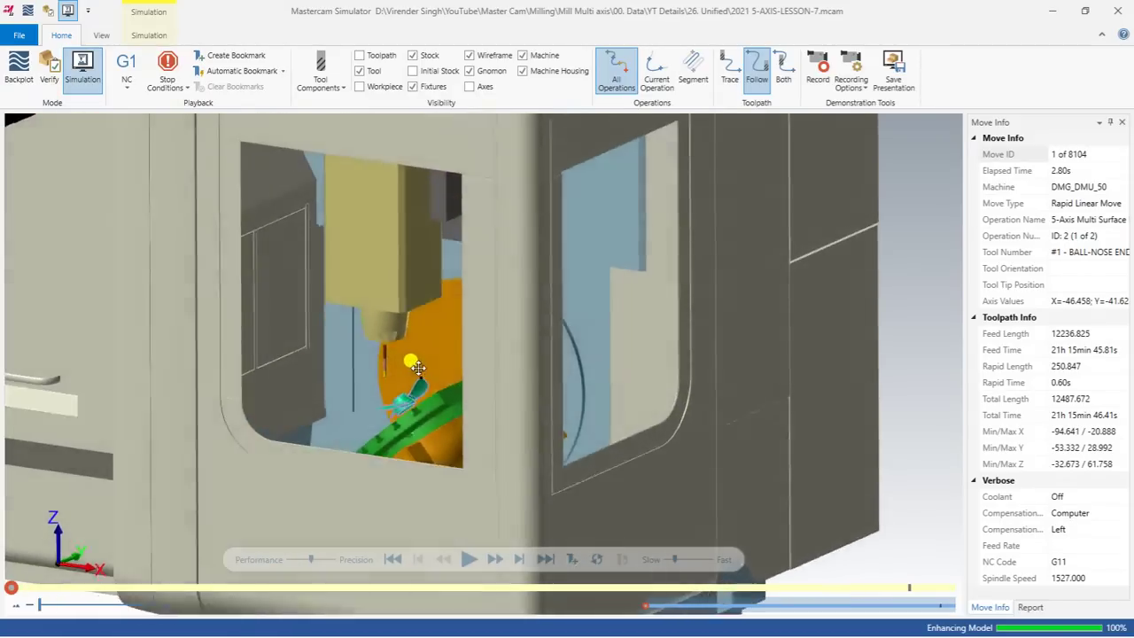
{"action": "scroll", "coordinate": [412, 461], "scroll_direction": "up", "scroll_amount": 5}
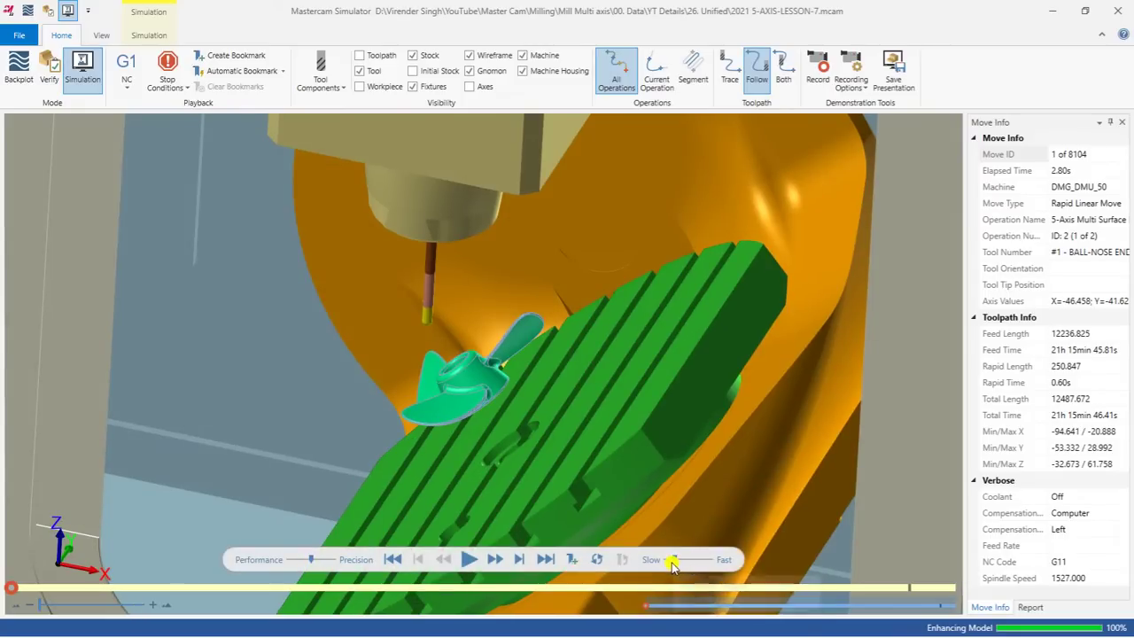
{"action": "left_click", "coordinate": [472, 559]}
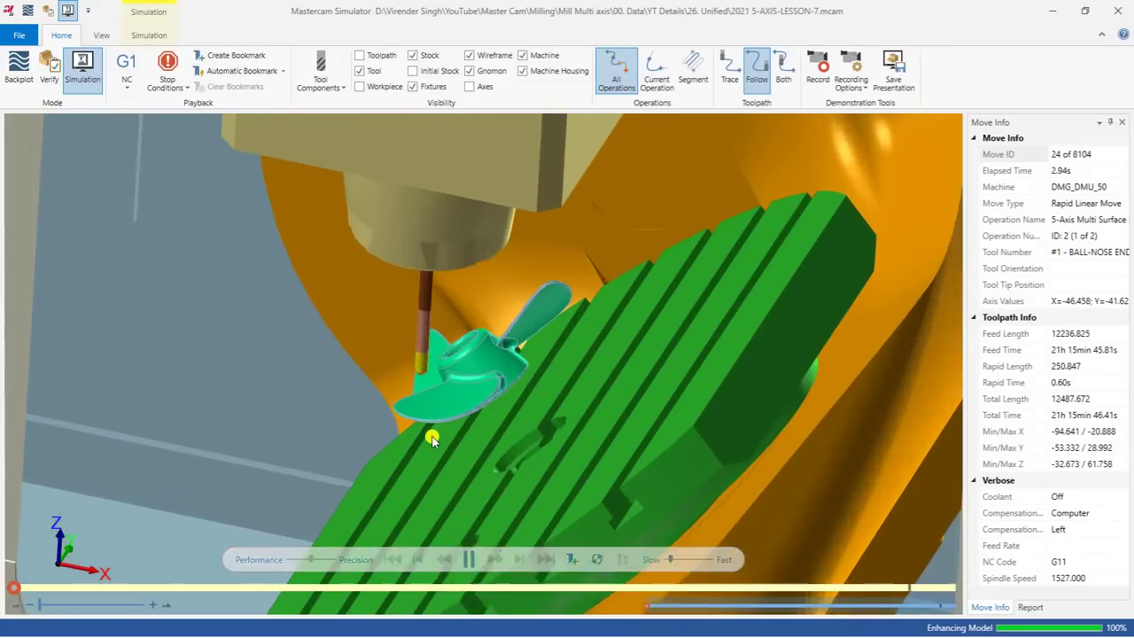
{"action": "scroll", "coordinate": [432, 438], "scroll_direction": "up", "scroll_amount": 3}
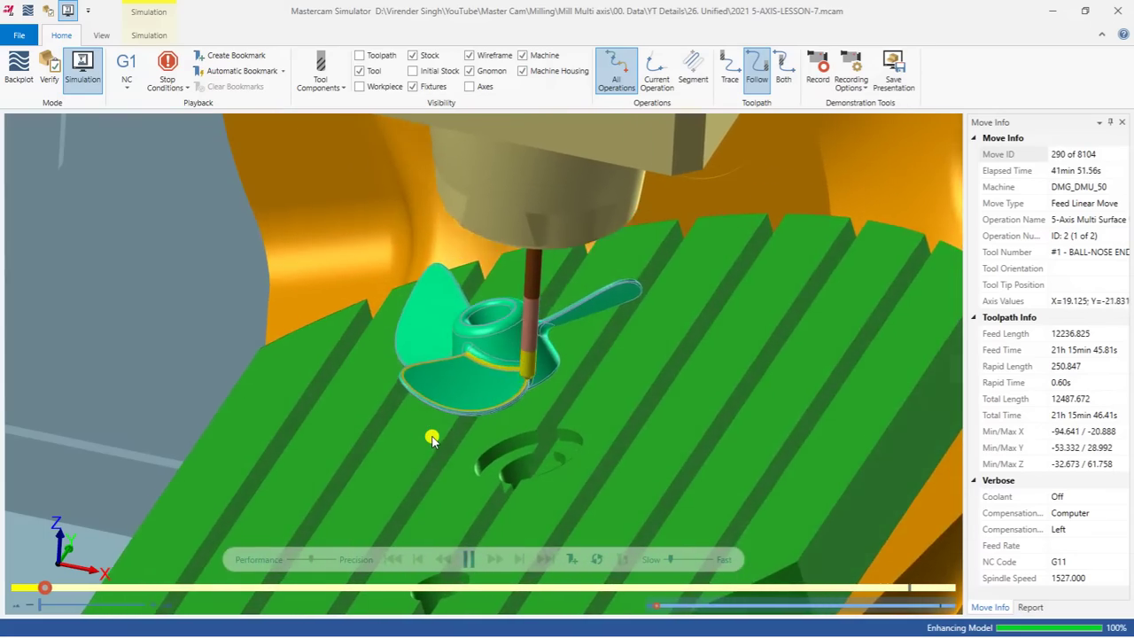
{"action": "scroll", "coordinate": [372, 401], "scroll_direction": "down", "scroll_amount": 5}
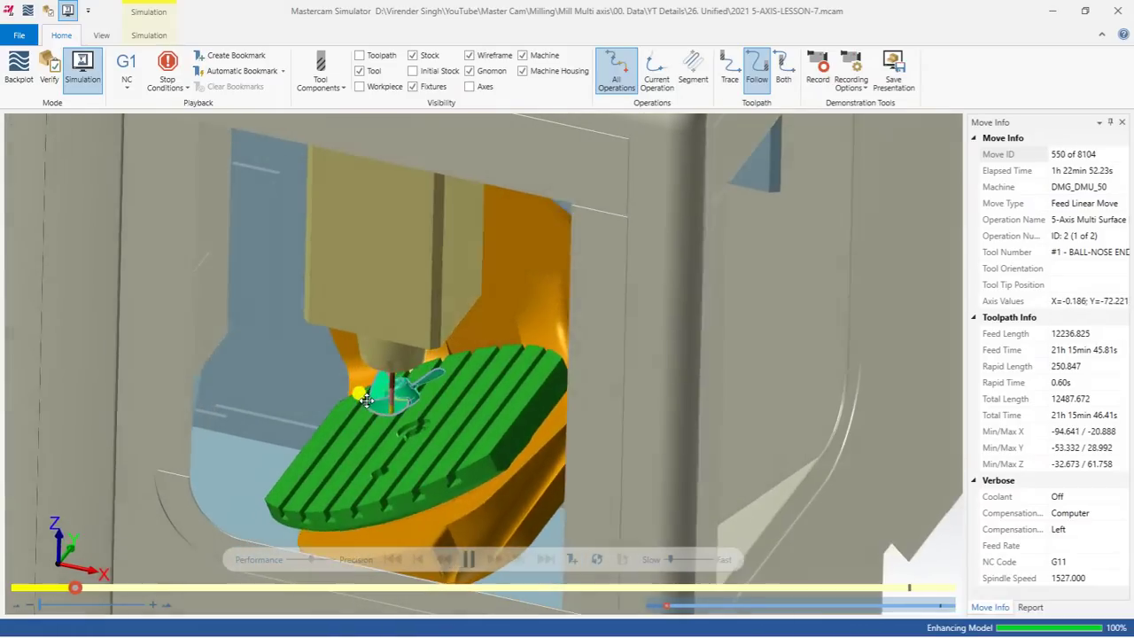
{"action": "scroll", "coordinate": [376, 409], "scroll_direction": "up", "scroll_amount": 5}
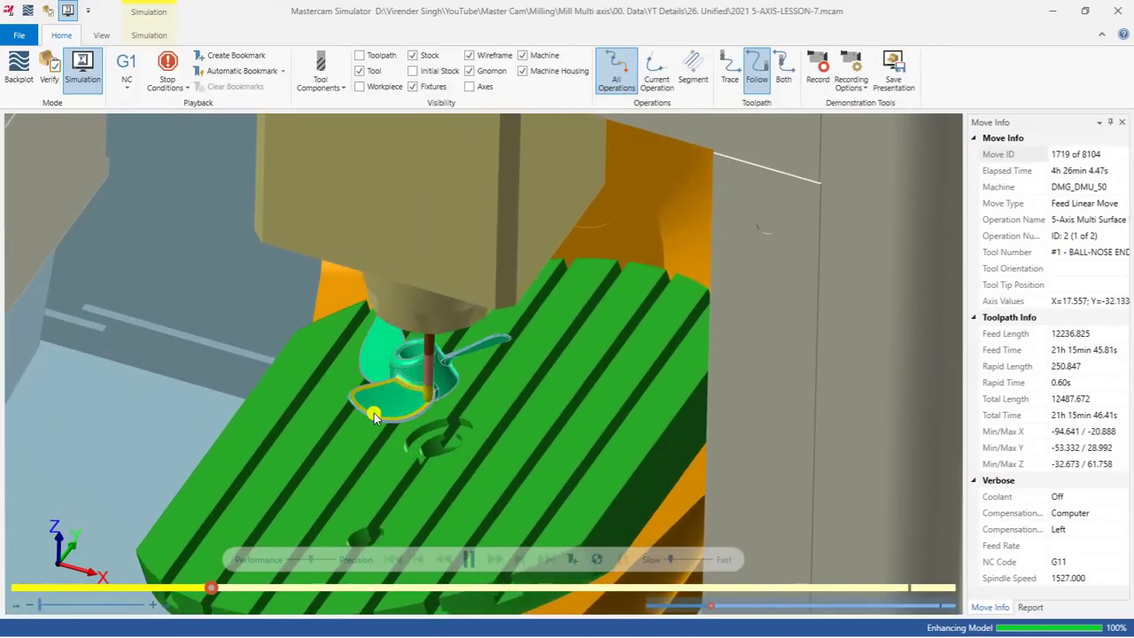
Increase the simulation playback speed slightly and watch the spindle and tilting table while the blade is machined.
{"action": "left_click_drag", "start_coordinate": [670, 560], "coordinate": [675, 559]}
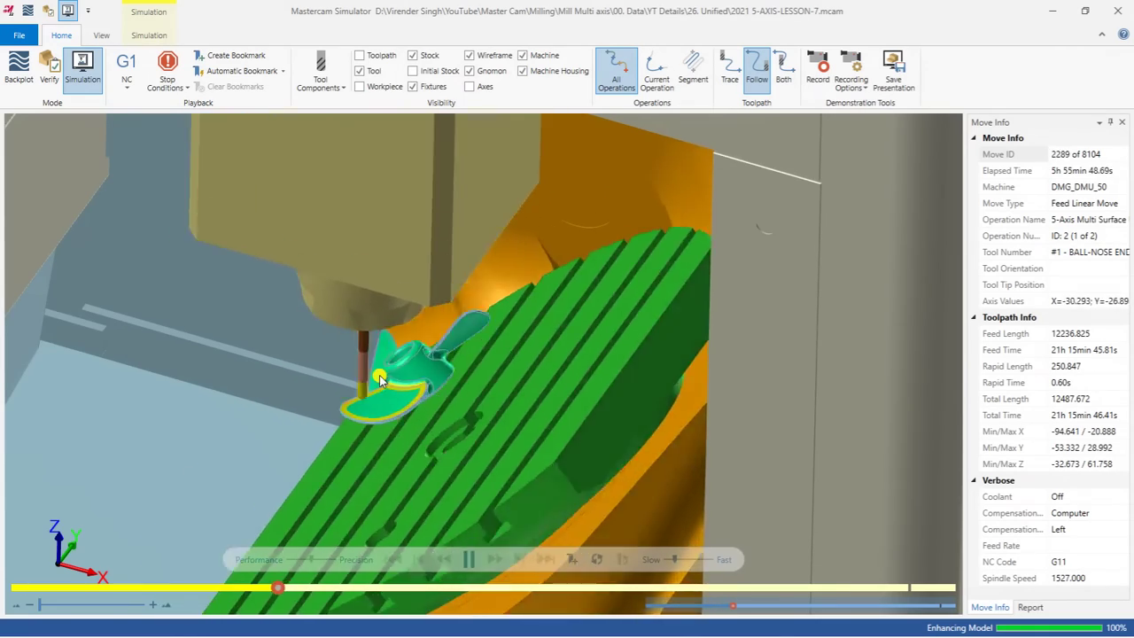
{"action": "scroll", "coordinate": [378, 376], "scroll_direction": "down", "scroll_amount": 3}
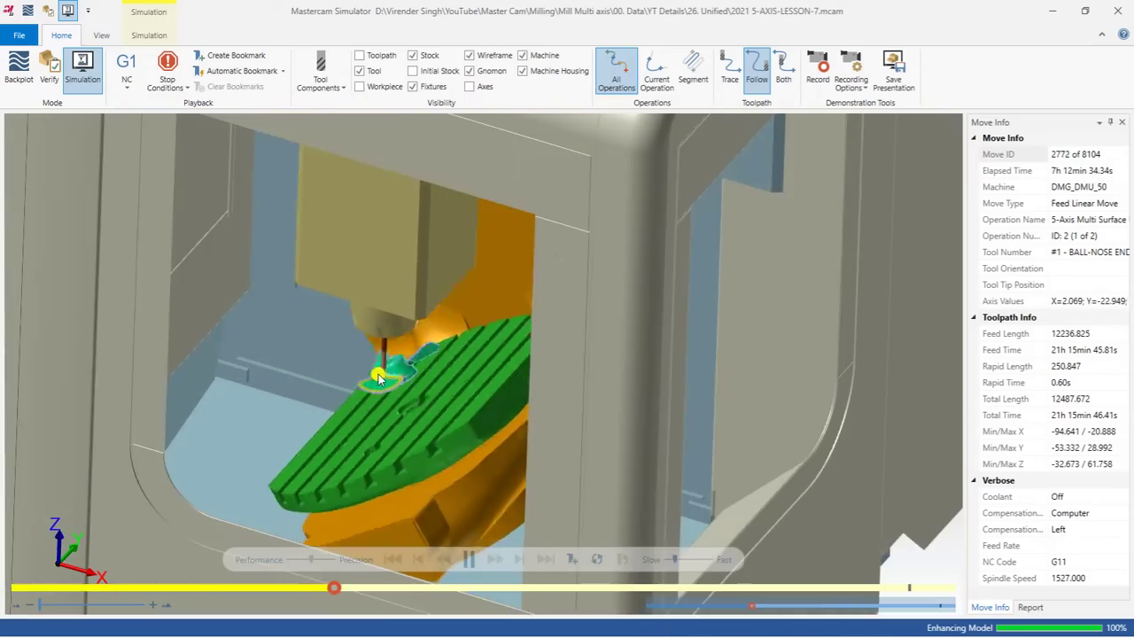
{"action": "scroll", "coordinate": [391, 365], "scroll_direction": "down", "scroll_amount": 5}
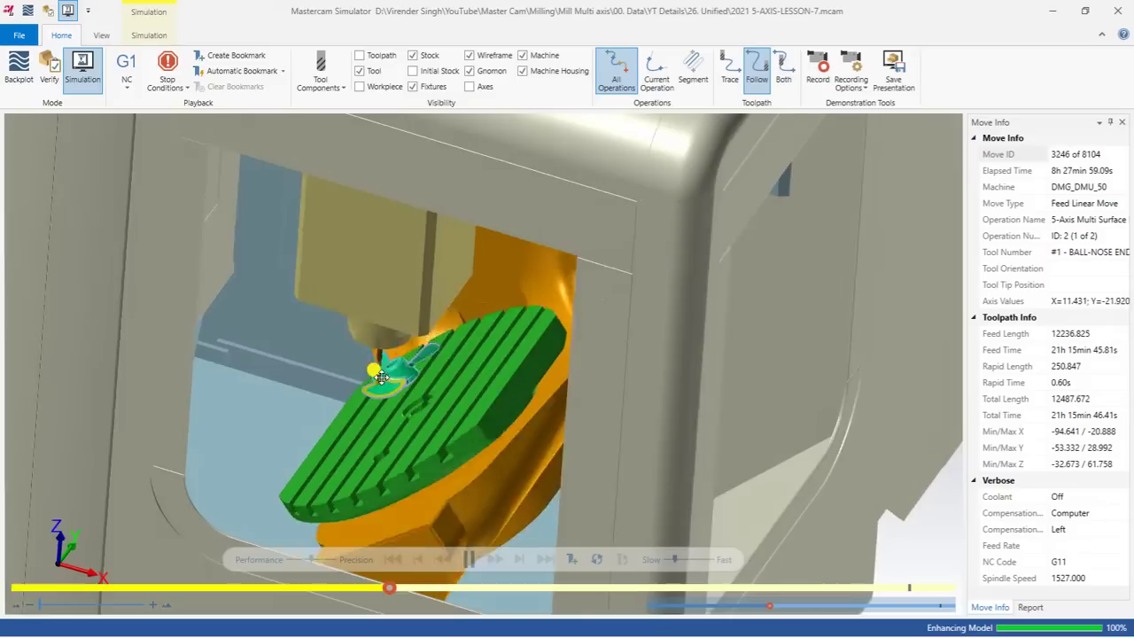
{"action": "scroll", "coordinate": [372, 374], "scroll_direction": "up", "scroll_amount": 5}
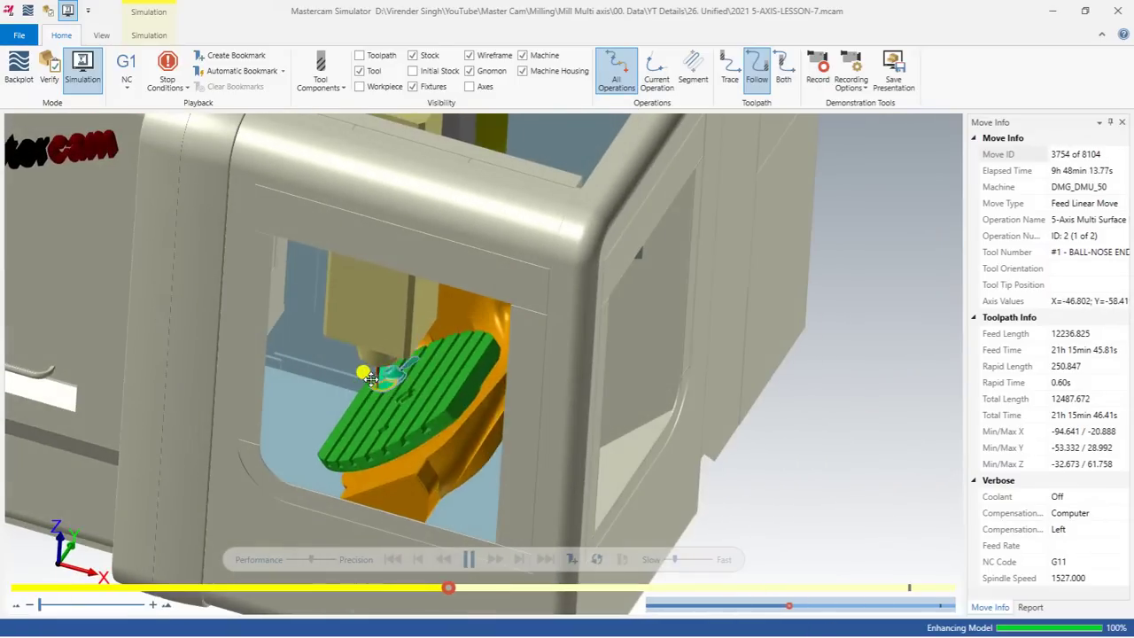
{"action": "scroll", "coordinate": [370, 379], "scroll_direction": "up", "scroll_amount": 4}
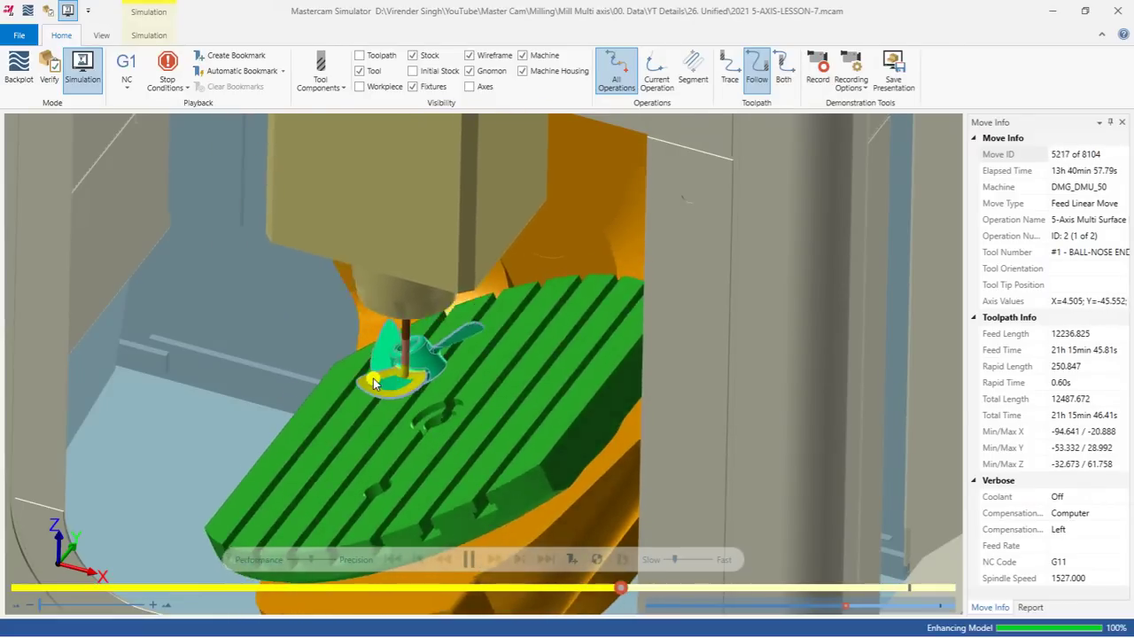
Set the simulation to stop when the operation changes and watch the second toolpath through to its end.
{"action": "left_click", "coordinate": [168, 75]}
{"action": "left_click", "coordinate": [252, 171]}
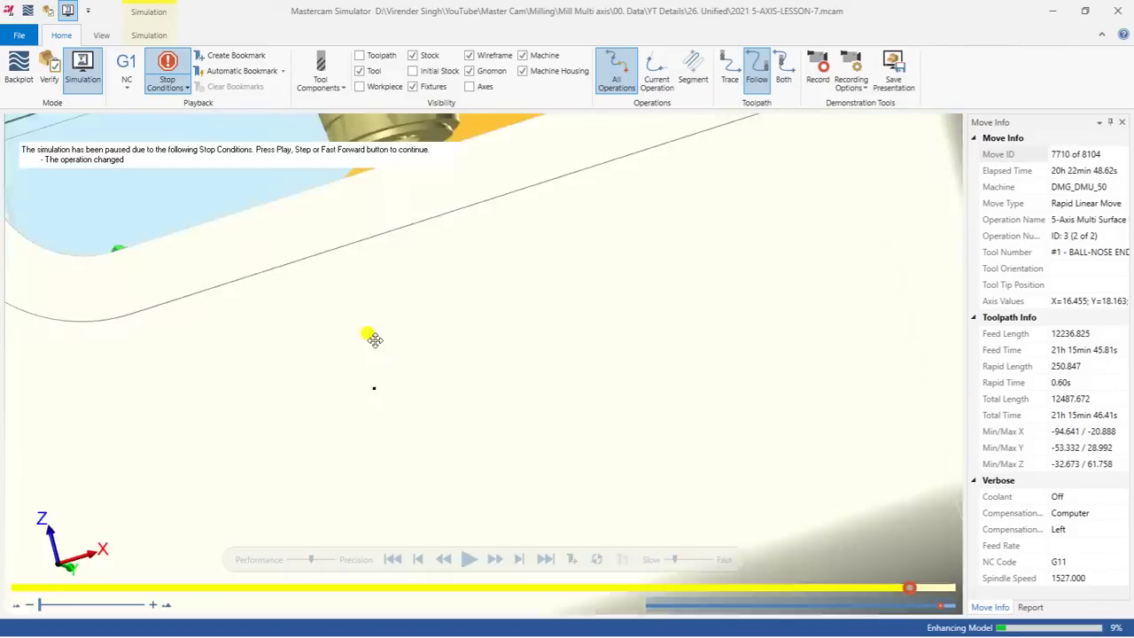
{"action": "scroll", "coordinate": [391, 365], "scroll_direction": "up", "scroll_amount": 5}
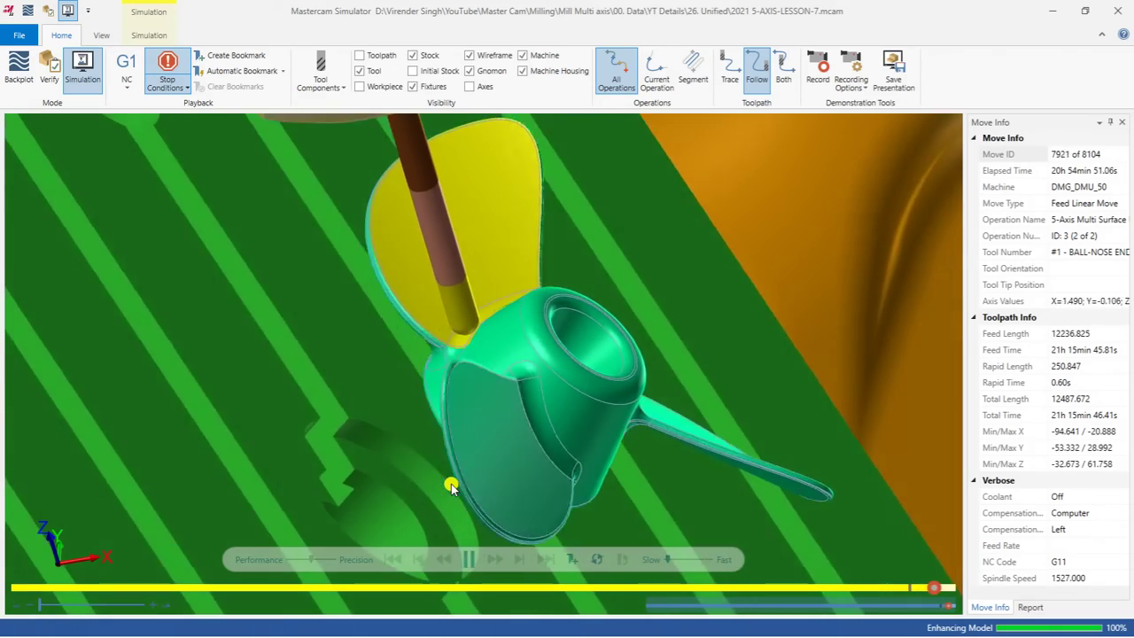
{"action": "scroll", "coordinate": [412, 465], "scroll_direction": "down", "scroll_amount": 5}
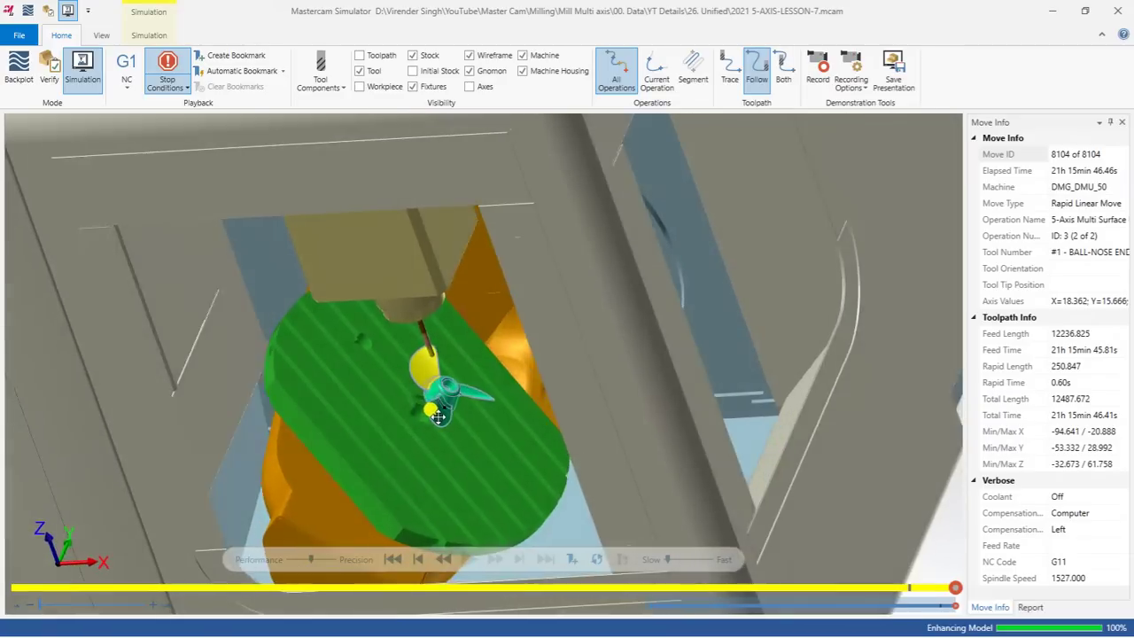
{"action": "scroll", "coordinate": [437, 415], "scroll_direction": "up", "scroll_amount": 3}
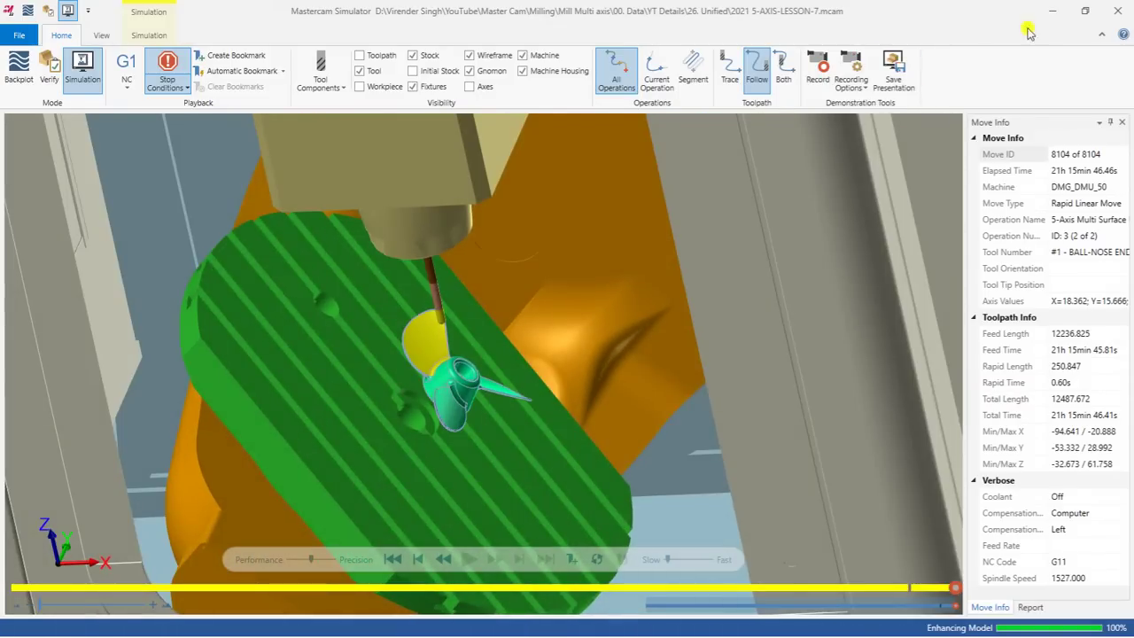
Switch from the simulator back to the main Mastercam window and examine the propeller and its toolpath geometry.
{"action": "left_click", "coordinate": [1052, 10]}
{"action": "right_click", "coordinate": [481, 324]}
{"action": "left_click", "coordinate": [521, 407]}
{"action": "scroll", "coordinate": [522, 410], "scroll_direction": "up", "scroll_amount": 5}
{"action": "middle_click_drag", "start_coordinate": [514, 393], "coordinate": [586, 350]}
{"action": "scroll", "coordinate": [597, 320], "scroll_direction": "up", "scroll_amount": 2}
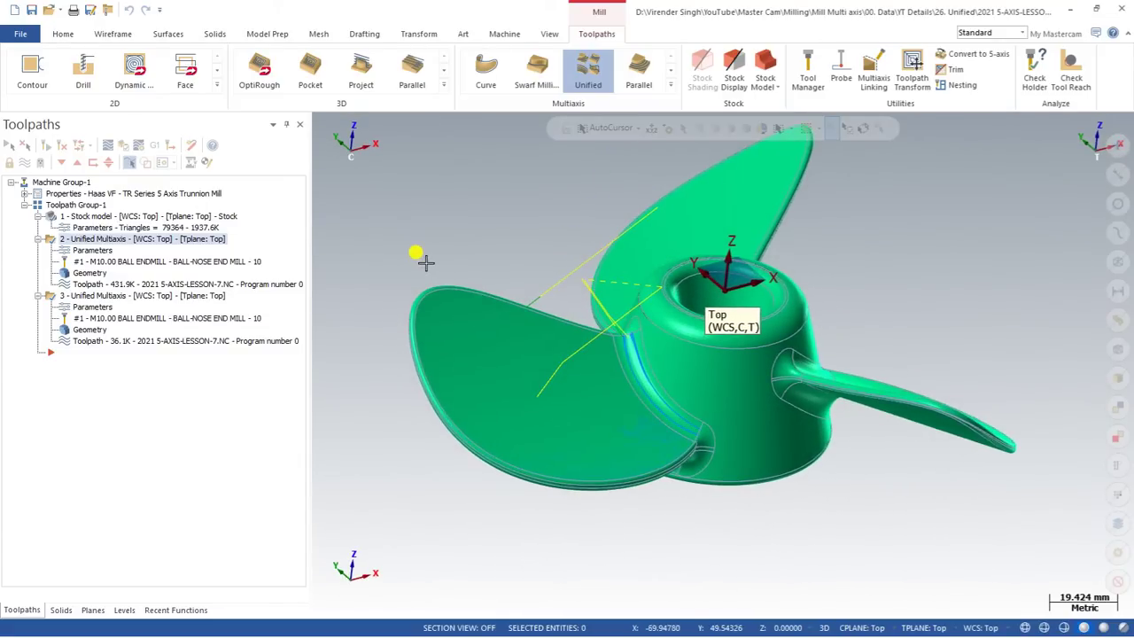
Permanently delete all operations and tools from the toolpath group and check the propeller solid.
{"action": "left_click", "coordinate": [191, 147]}
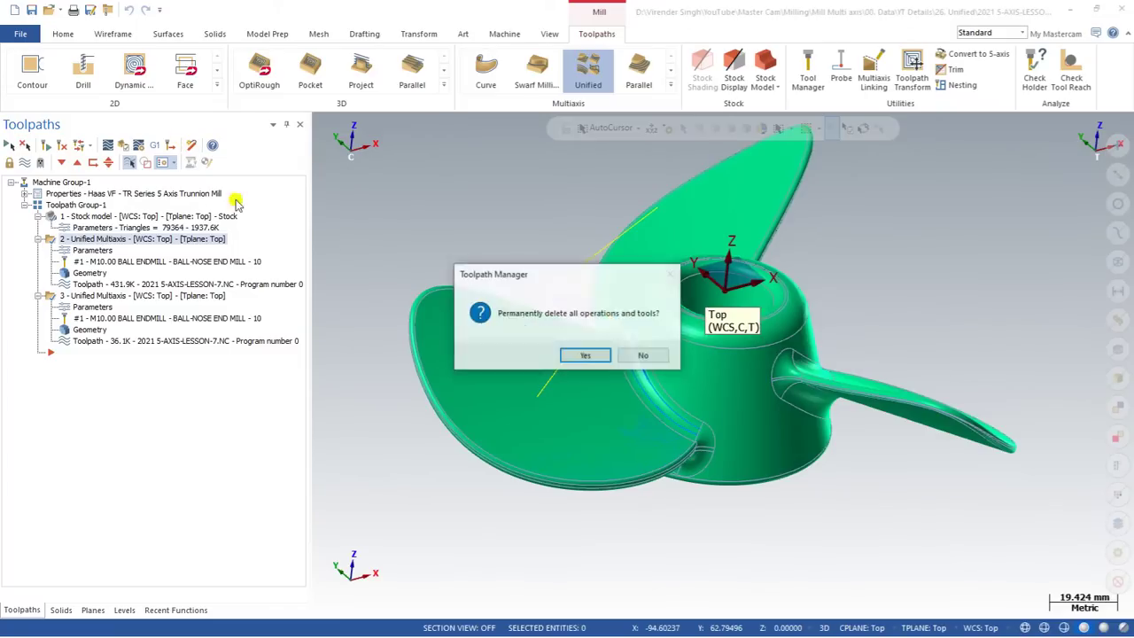
{"action": "left_click", "coordinate": [564, 355]}
{"action": "middle_click_drag", "start_coordinate": [561, 358], "coordinate": [470, 482]}
{"action": "middle_click_drag", "start_coordinate": [587, 336], "coordinate": [576, 428]}
{"action": "left_click", "coordinate": [578, 432]}
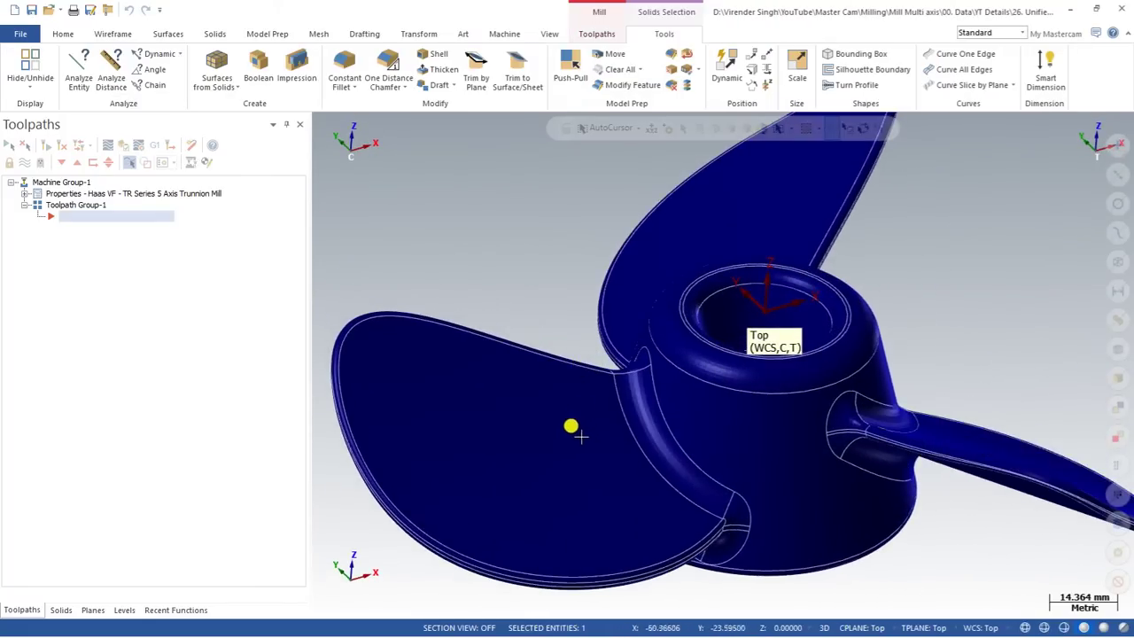
{"action": "key", "text": "Escape"}
{"action": "middle_click_drag", "start_coordinate": [649, 512], "coordinate": [621, 328]}
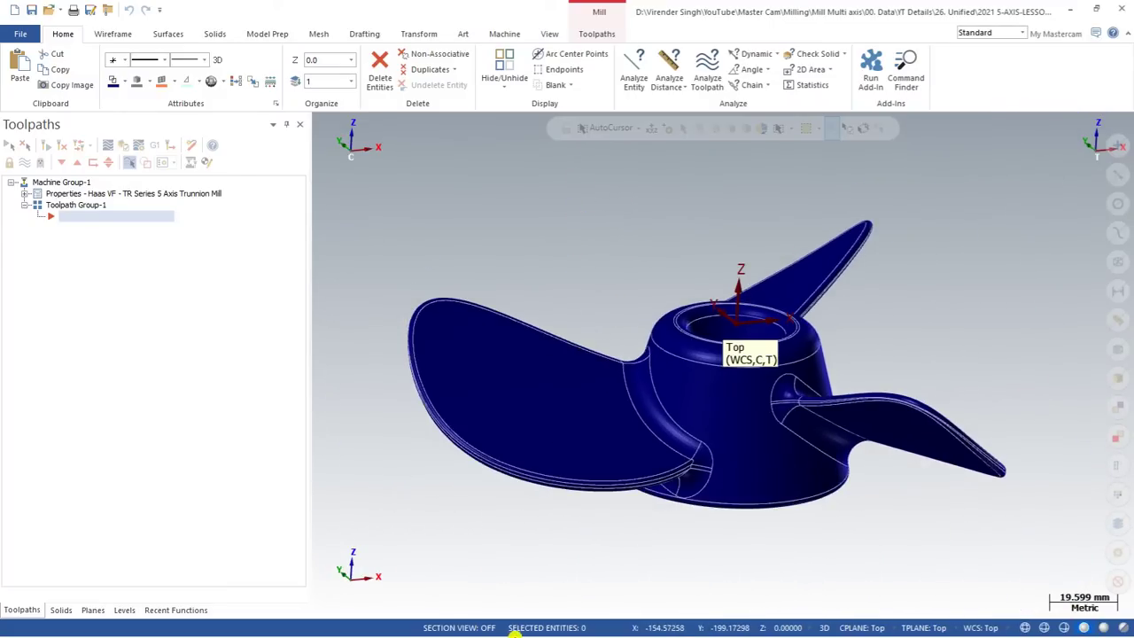
Reload 2021 5-AXIS-LESSON-7.mcam into Mastercam from the 26. Unified folder in File Explorer, discarding the unsaved changes.
{"action": "double_click", "coordinate": [759, 12]}
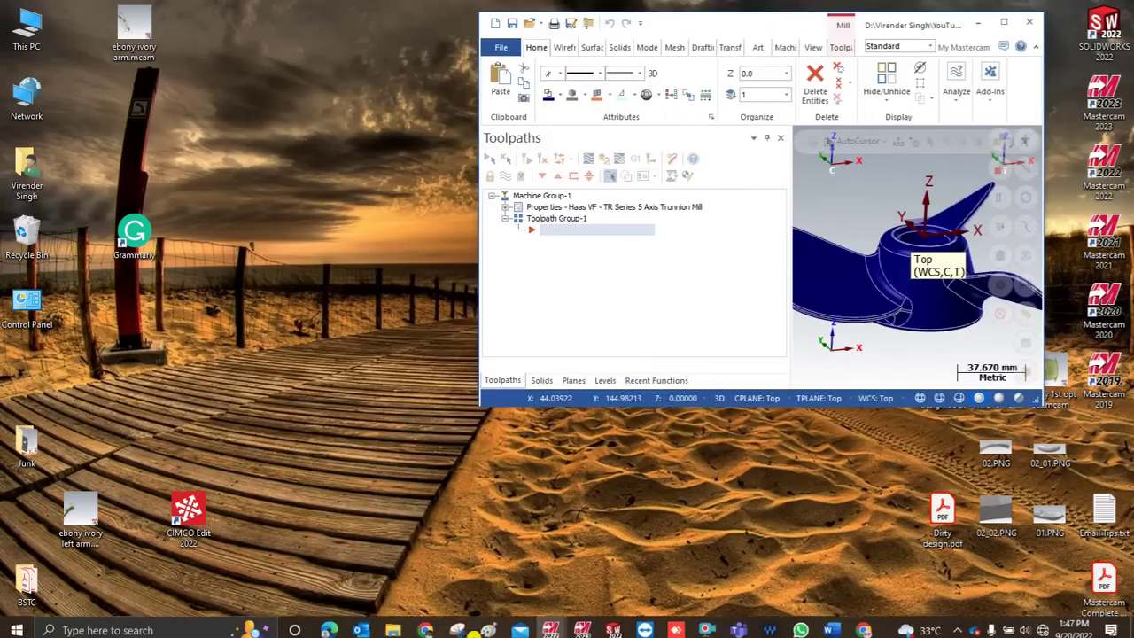
{"action": "left_click", "coordinate": [395, 624]}
{"action": "left_click_drag", "start_coordinate": [244, 164], "coordinate": [816, 180]}
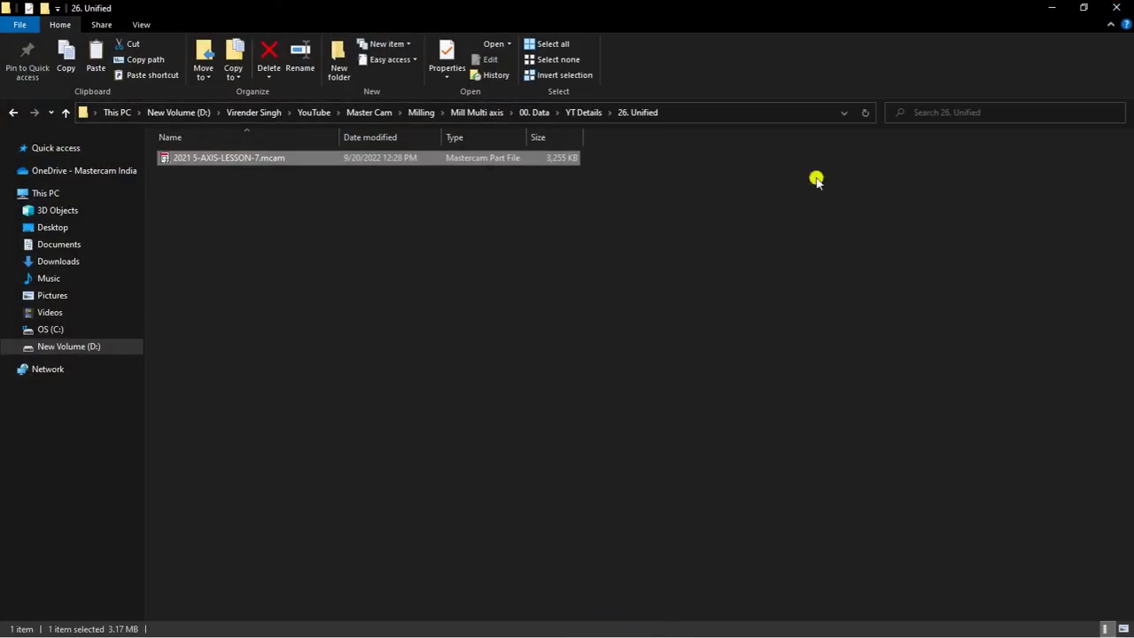
{"action": "double_click", "coordinate": [755, 19]}
{"action": "left_click_drag", "start_coordinate": [505, 166], "coordinate": [551, 239]}
{"action": "left_click_drag", "start_coordinate": [651, 11], "coordinate": [601, 222]}
{"action": "left_click_drag", "start_coordinate": [481, 375], "coordinate": [923, 205]}
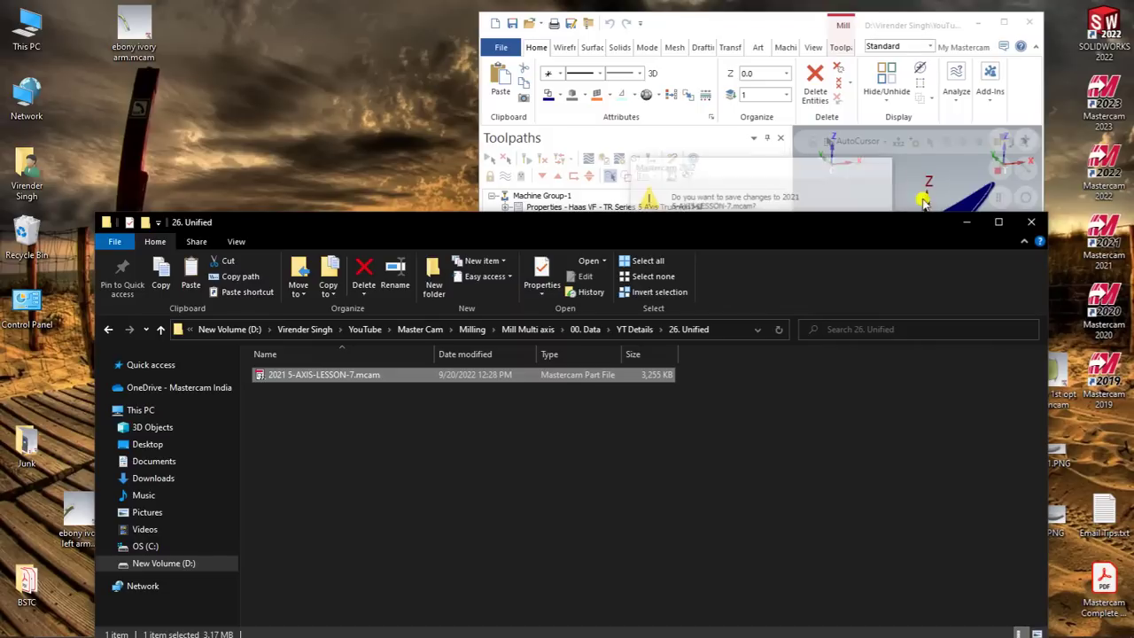
{"action": "left_click", "coordinate": [806, 239]}
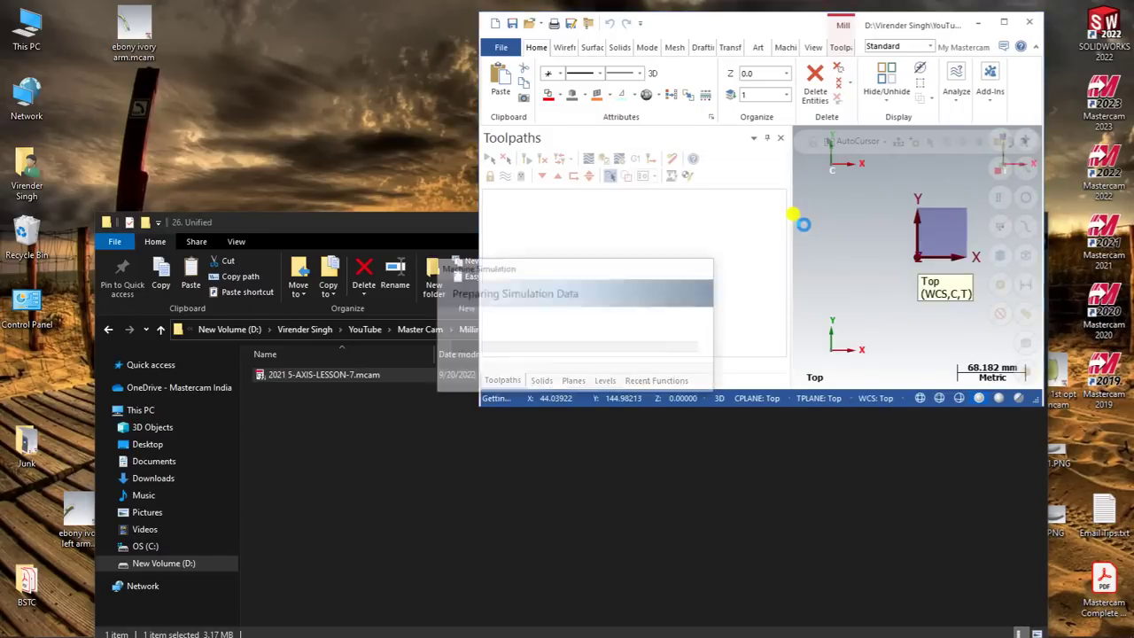
Permanently delete all operations and tools from the reloaded file and maximize the Mastercam window.
{"action": "left_click", "coordinate": [660, 152]}
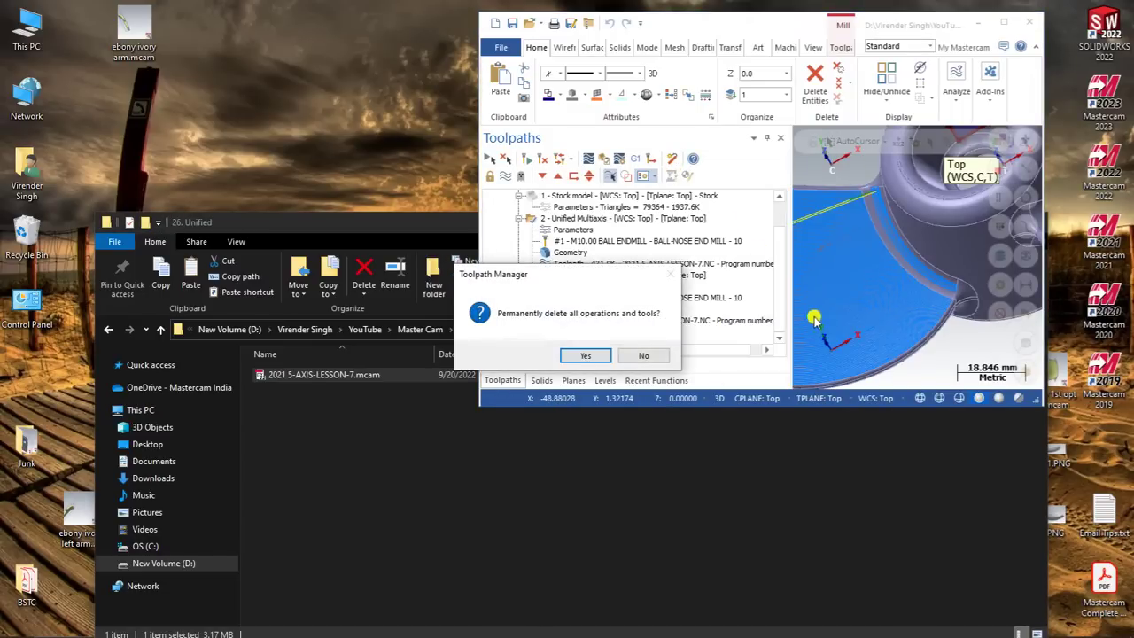
{"action": "left_click", "coordinate": [594, 349]}
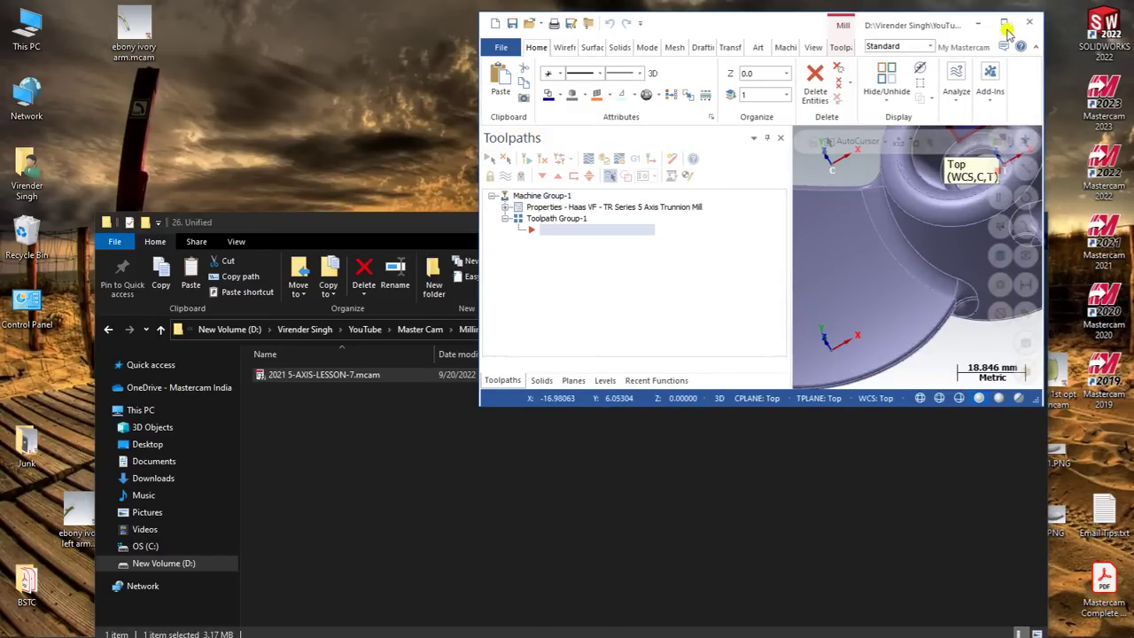
{"action": "left_click", "coordinate": [1003, 21]}
{"action": "scroll", "coordinate": [508, 286], "scroll_direction": "down", "scroll_amount": 5}
{"action": "middle_click_drag", "start_coordinate": [492, 382], "coordinate": [481, 292]}
{"action": "scroll", "coordinate": [430, 284], "scroll_direction": "up", "scroll_amount": 1}
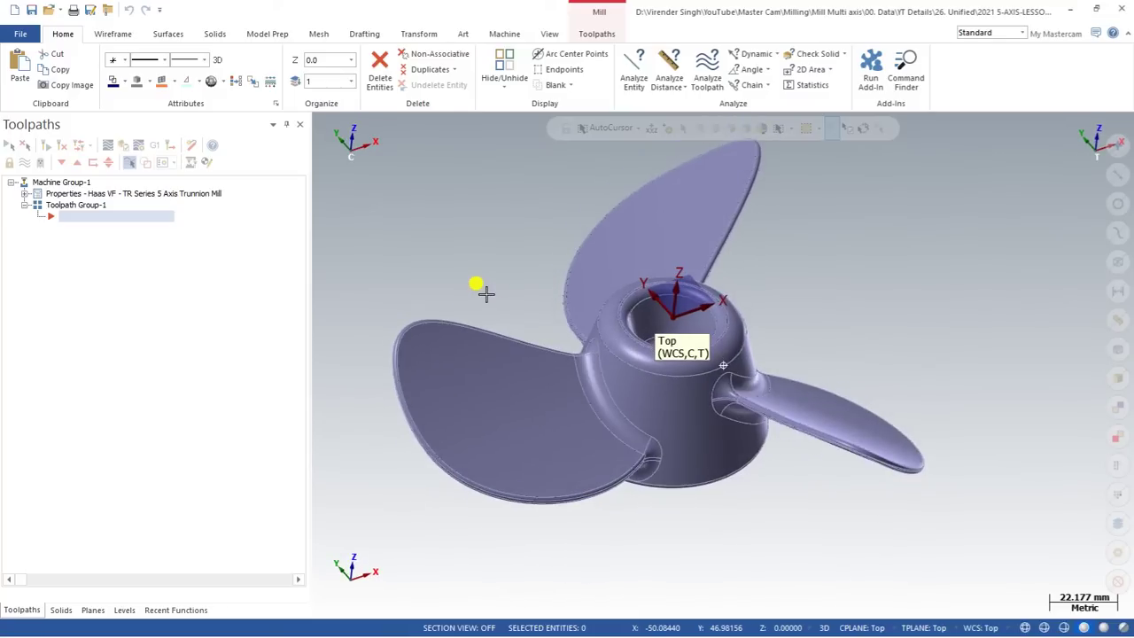
Define a stock model from the propeller solid with an additional offset of 0.1.
{"action": "left_click", "coordinate": [597, 34]}
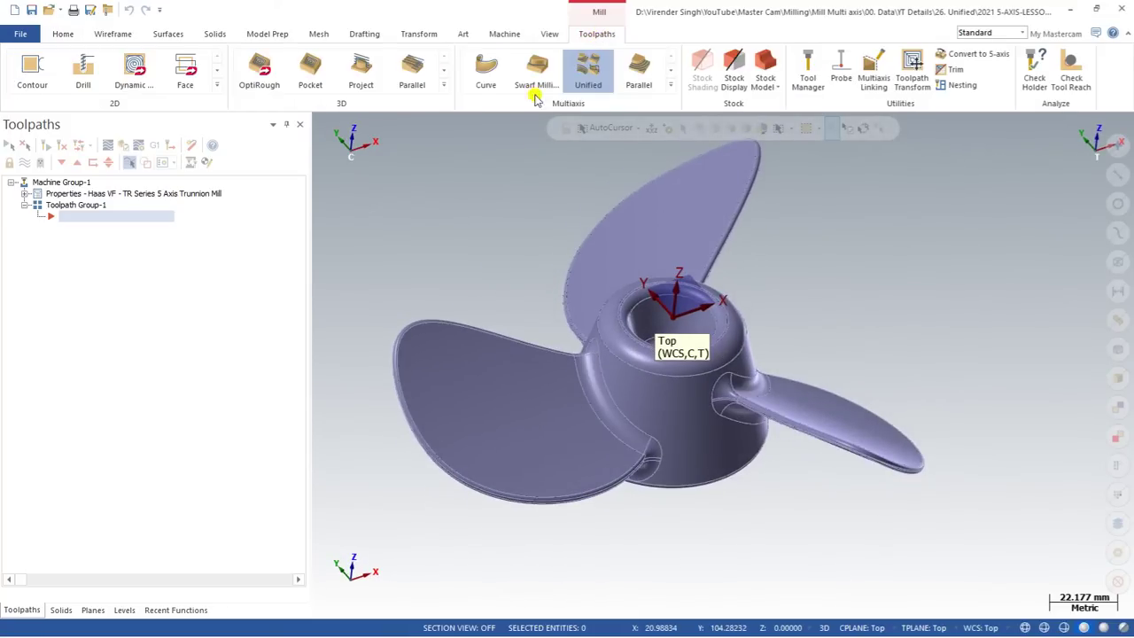
{"action": "middle_click_drag", "start_coordinate": [554, 304], "coordinate": [576, 213]}
{"action": "left_click", "coordinate": [766, 60]}
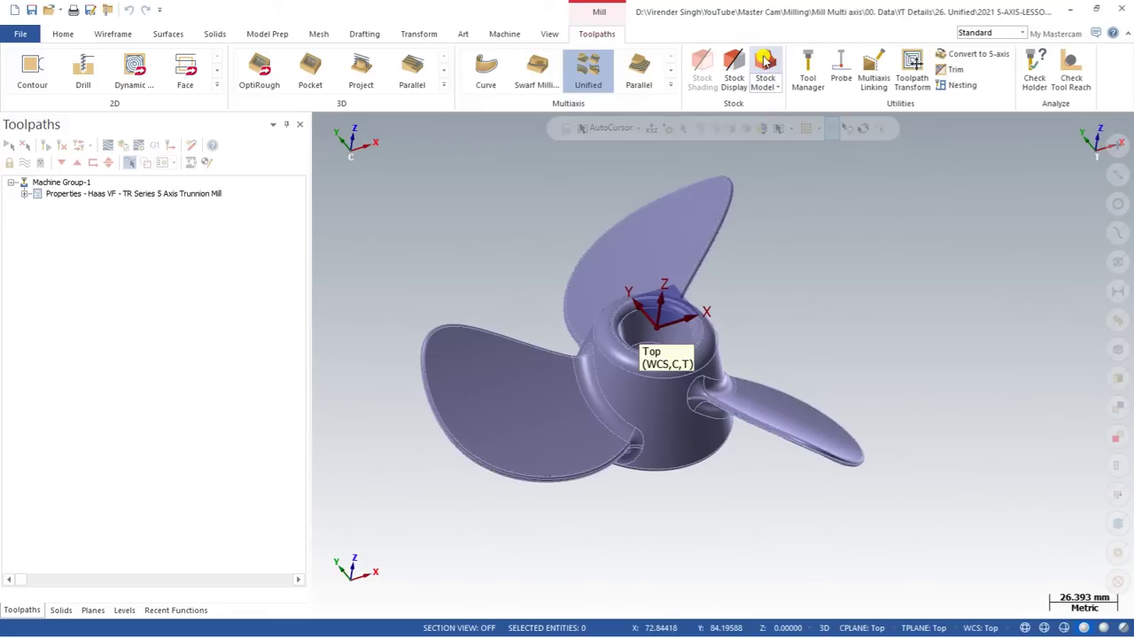
{"action": "left_click", "coordinate": [387, 171]}
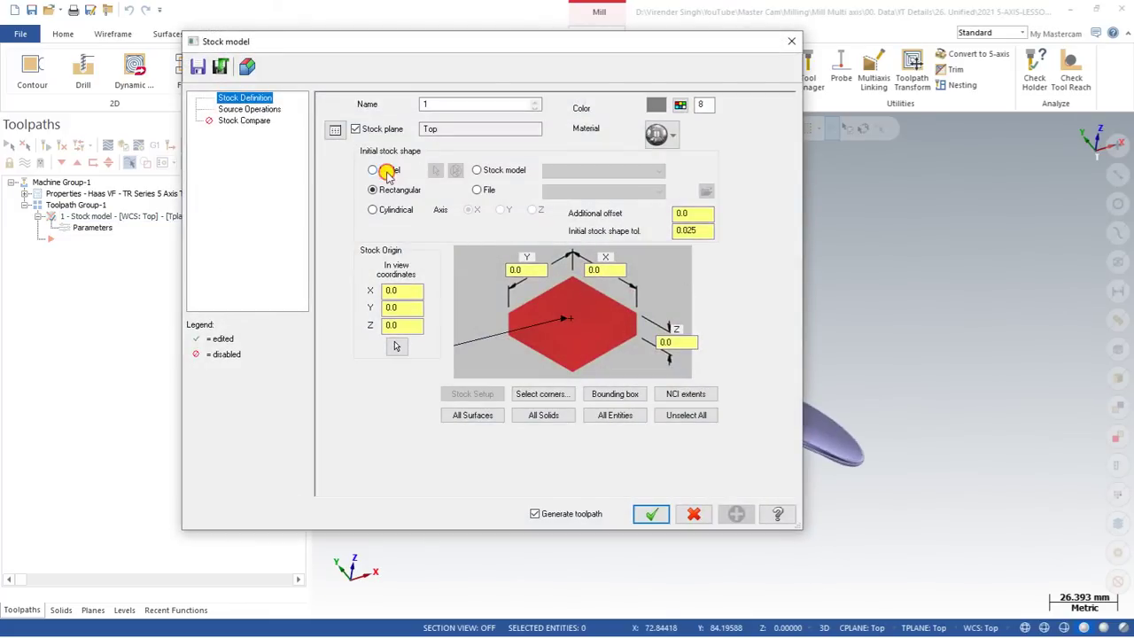
{"action": "left_click", "coordinate": [435, 169]}
{"action": "left_click", "coordinate": [669, 157]}
{"action": "left_click", "coordinate": [682, 212]}
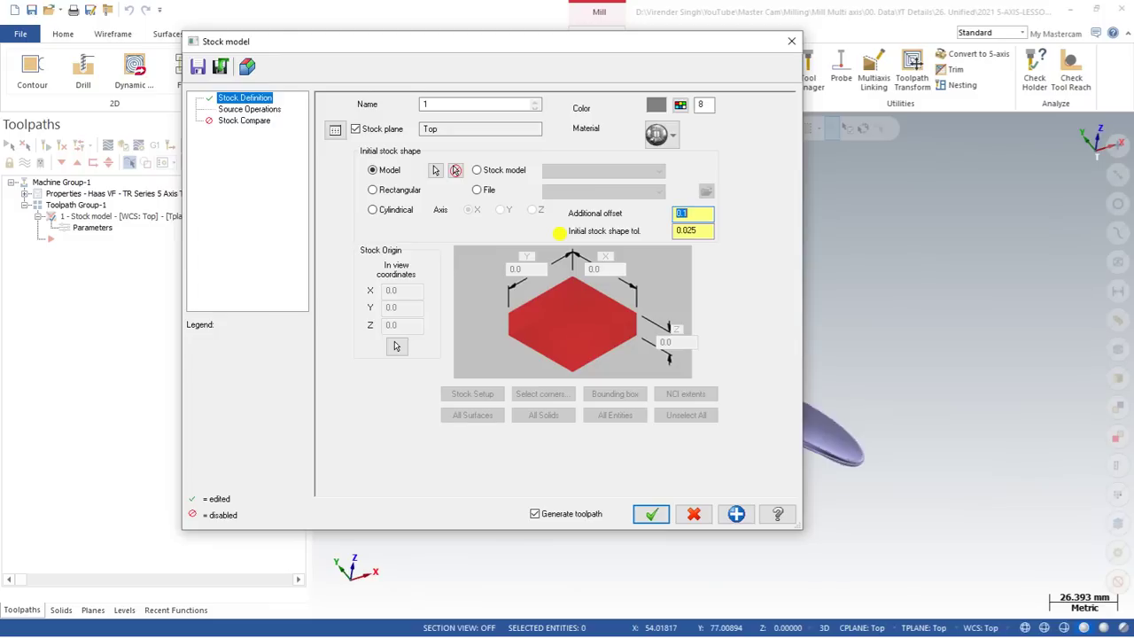
Assign color 63 to the stock model and generate it.
{"action": "left_click", "coordinate": [655, 104]}
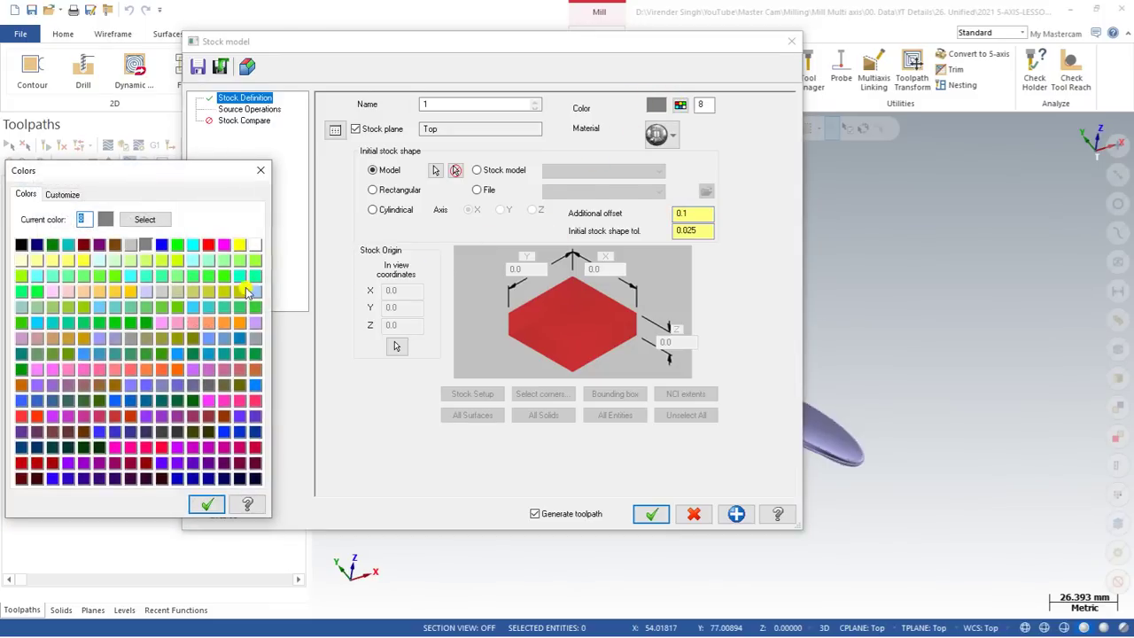
{"action": "left_click", "coordinate": [257, 275]}
{"action": "left_click", "coordinate": [255, 291]}
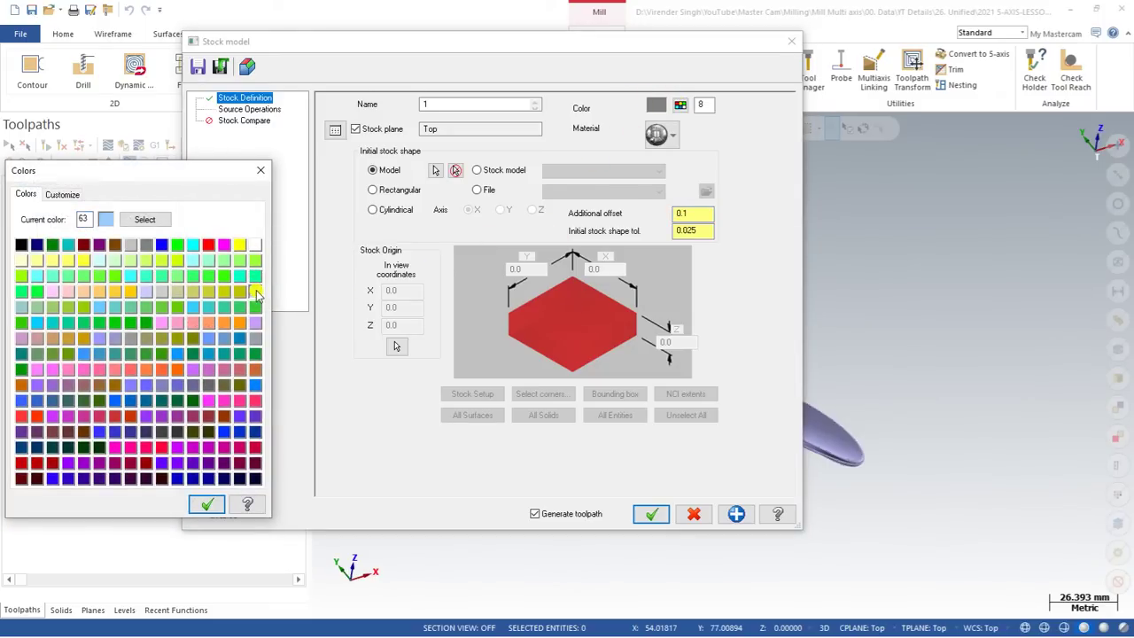
{"action": "left_click", "coordinate": [206, 504]}
{"action": "left_click", "coordinate": [651, 514]}
{"action": "mouse_move", "coordinate": [555, 357]}
{"action": "middle_mouse_down"}
{"action": "mouse_move", "coordinate": [554, 329]}
{"action": "mouse_move", "coordinate": [519, 373]}
{"action": "mouse_move", "coordinate": [529, 367]}
{"action": "middle_mouse_up"}
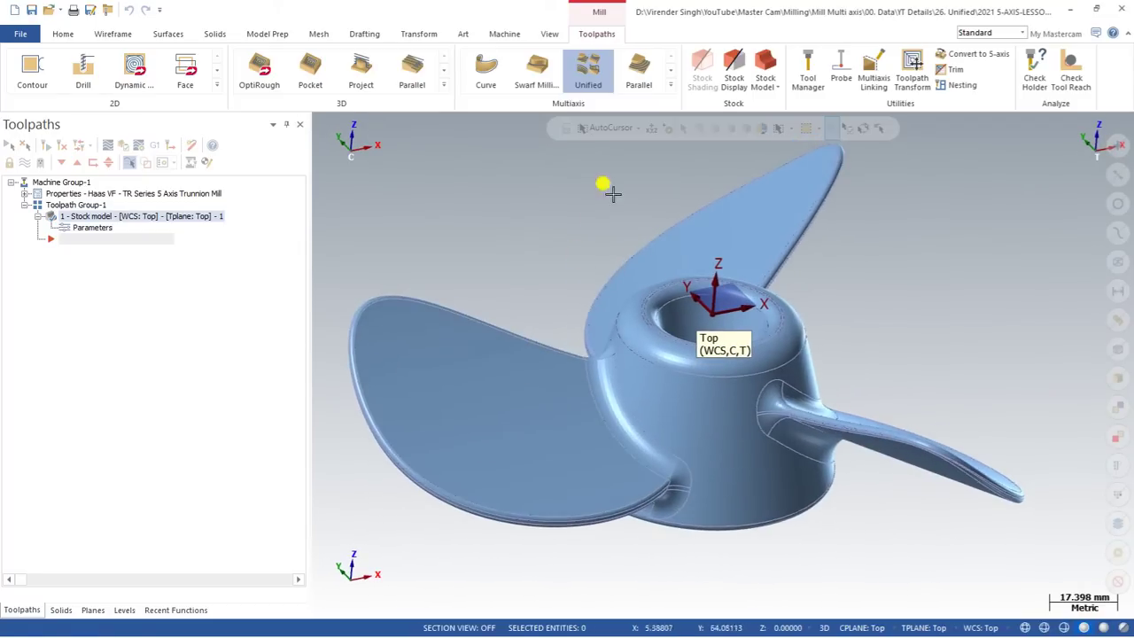
Regenerate the stock model in green color 79 and turn off its display.
{"action": "left_click", "coordinate": [89, 231]}
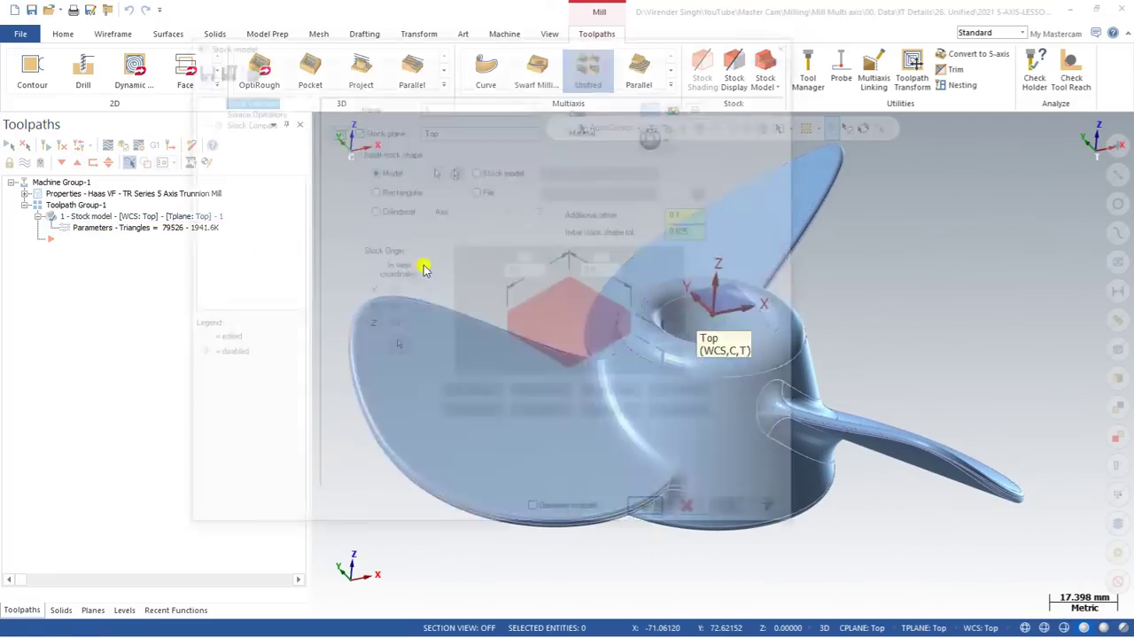
{"action": "left_click", "coordinate": [679, 105]}
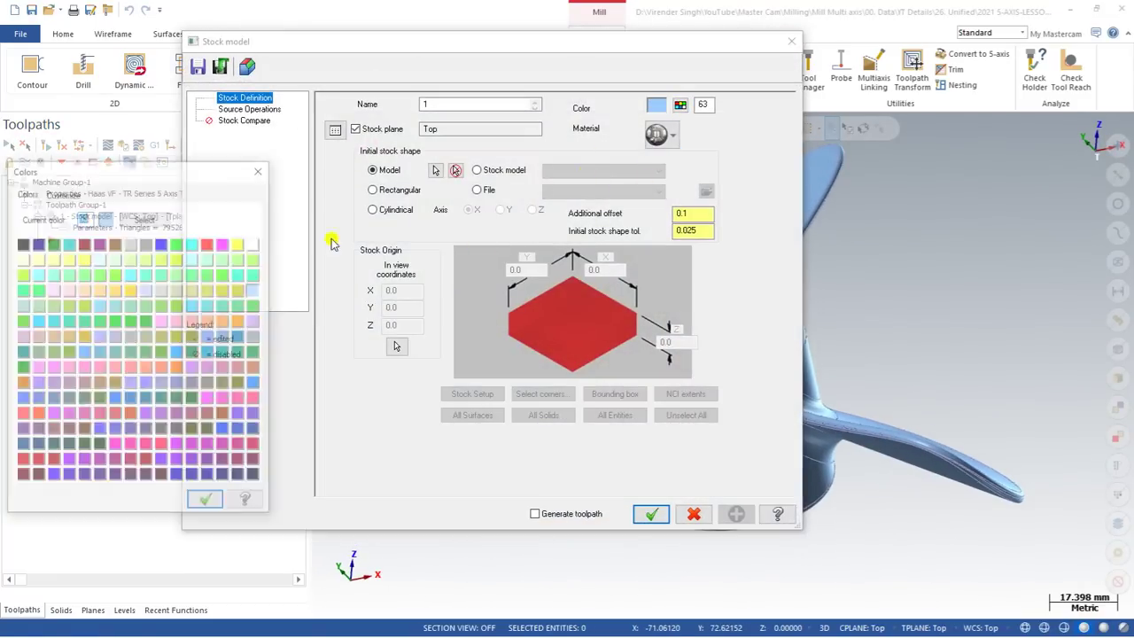
{"action": "left_click", "coordinate": [255, 307]}
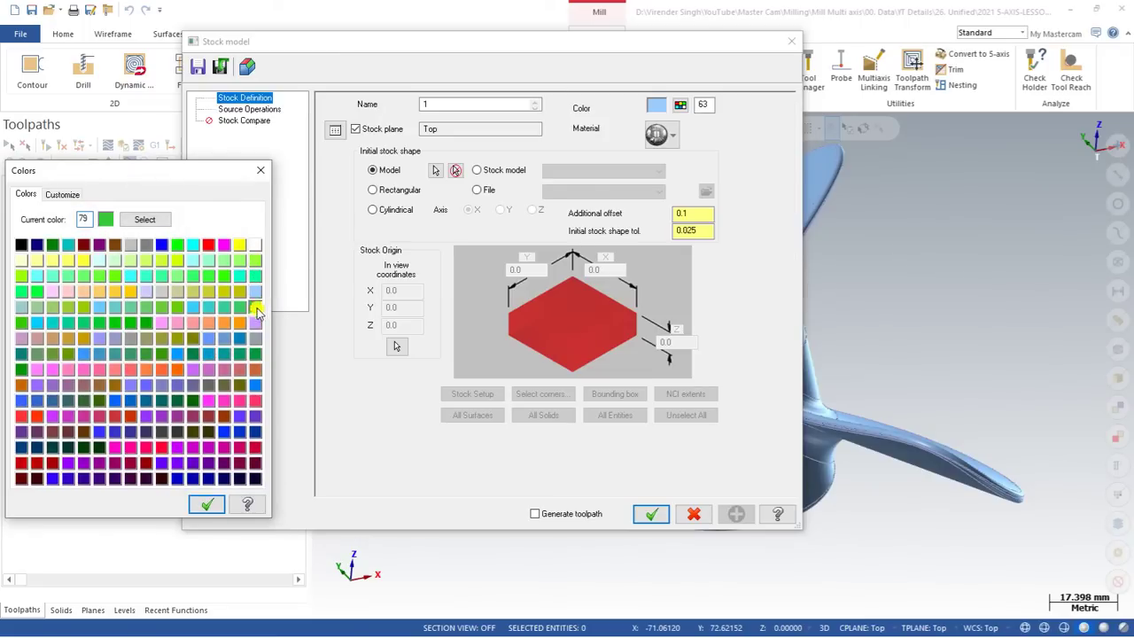
{"action": "left_click", "coordinate": [207, 504]}
{"action": "left_click", "coordinate": [570, 514]}
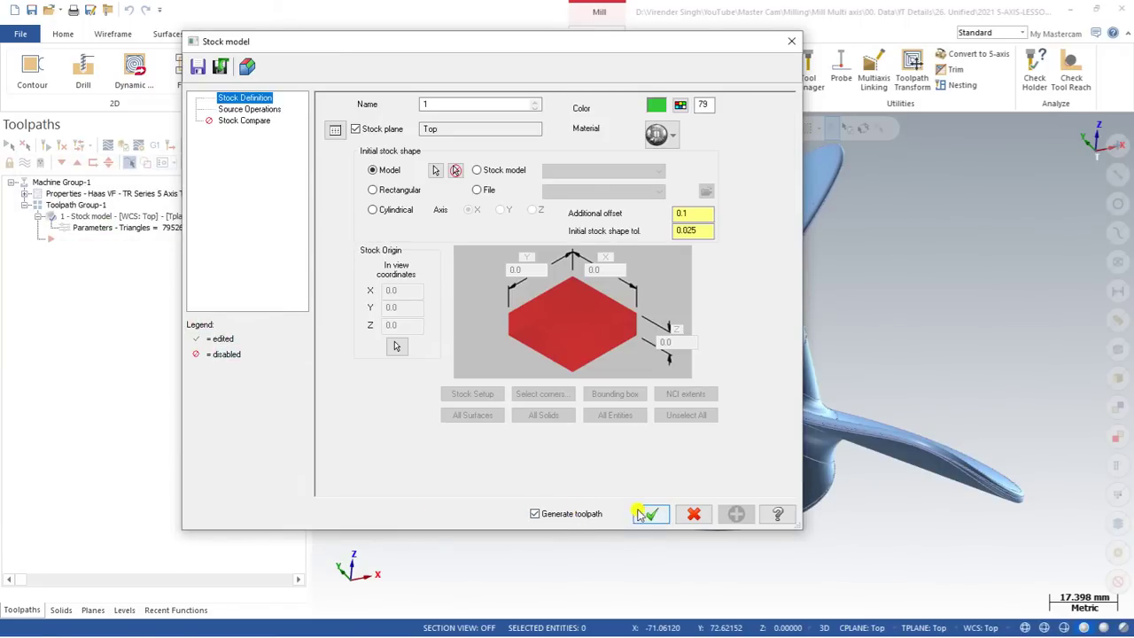
{"action": "left_click", "coordinate": [647, 514]}
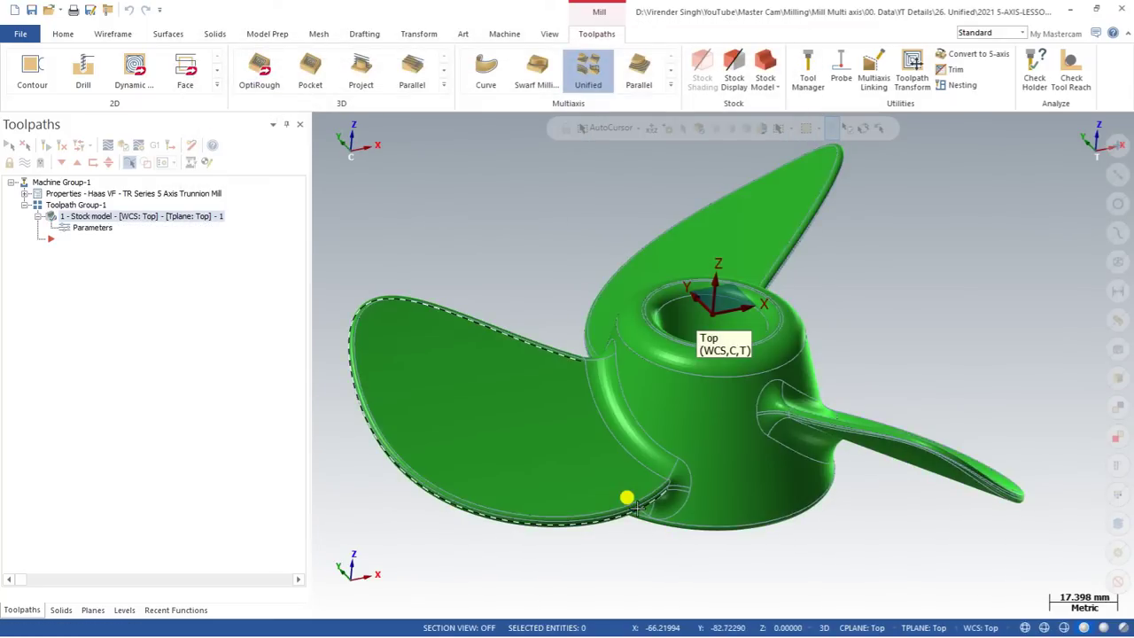
{"action": "scroll", "coordinate": [541, 443], "scroll_direction": "down", "scroll_amount": 2}
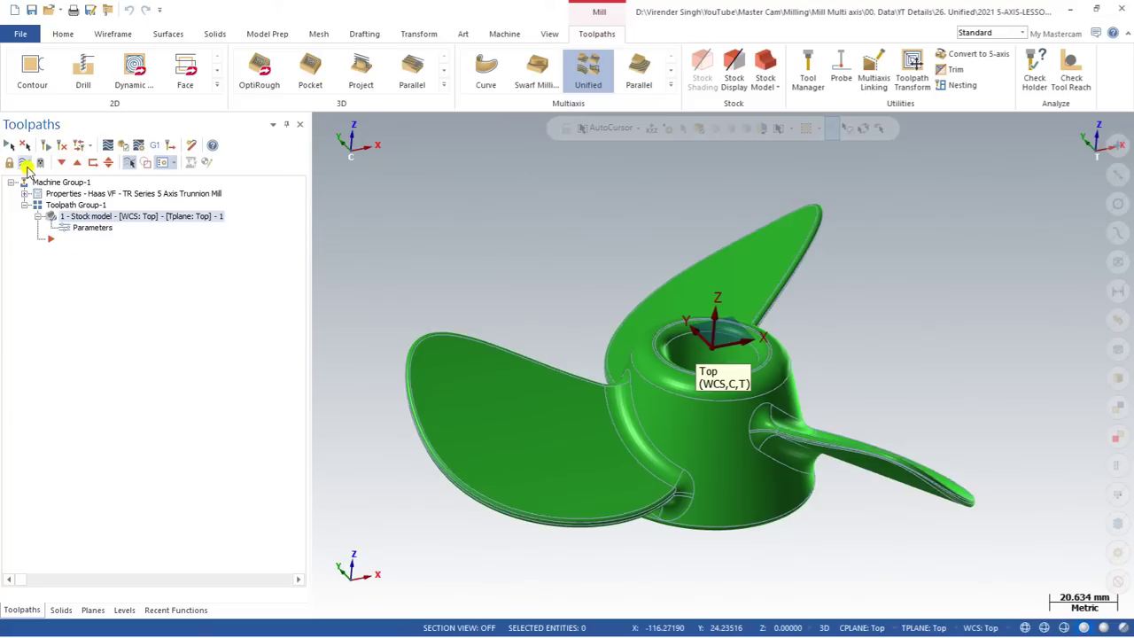
{"action": "left_click", "coordinate": [25, 162]}
{"action": "scroll", "coordinate": [434, 291], "scroll_direction": "up", "scroll_amount": 1}
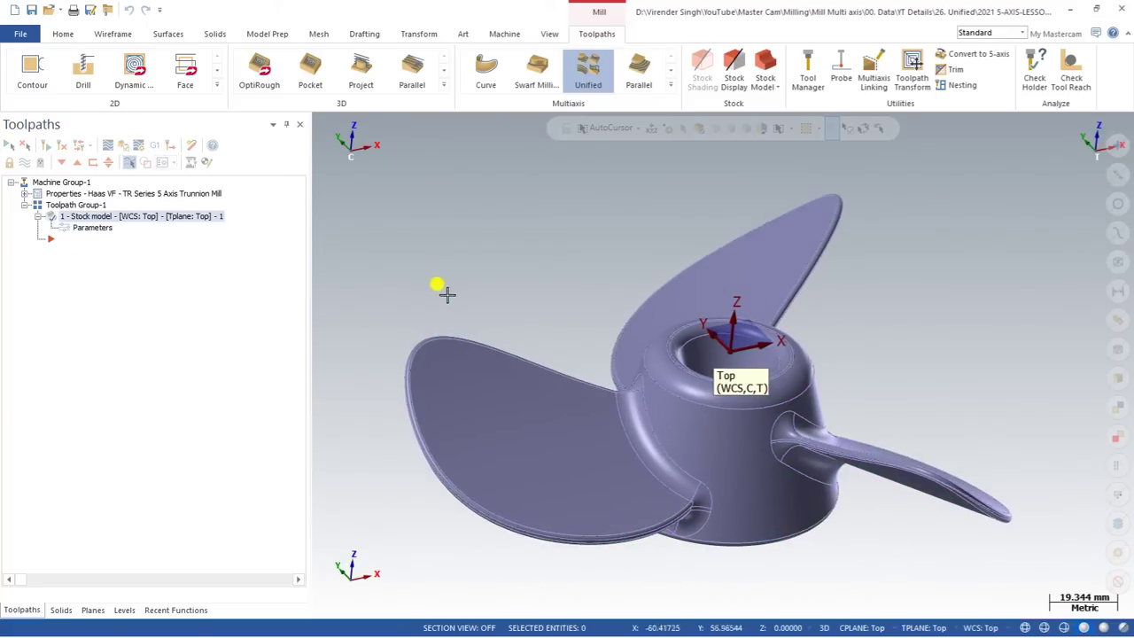
Create a Unified multiaxis toolpath using the 10 mm ball-nose end mill from the tool library.
{"action": "left_click", "coordinate": [670, 87]}
{"action": "left_click", "coordinate": [585, 82]}
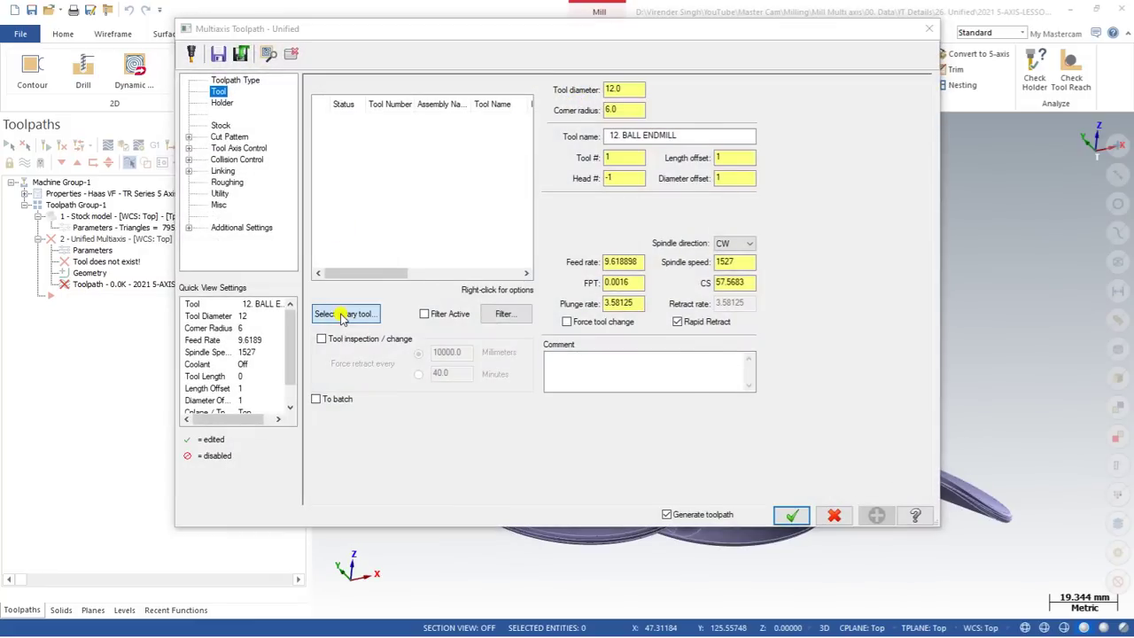
{"action": "left_click", "coordinate": [330, 314]}
{"action": "double_click", "coordinate": [396, 269]}
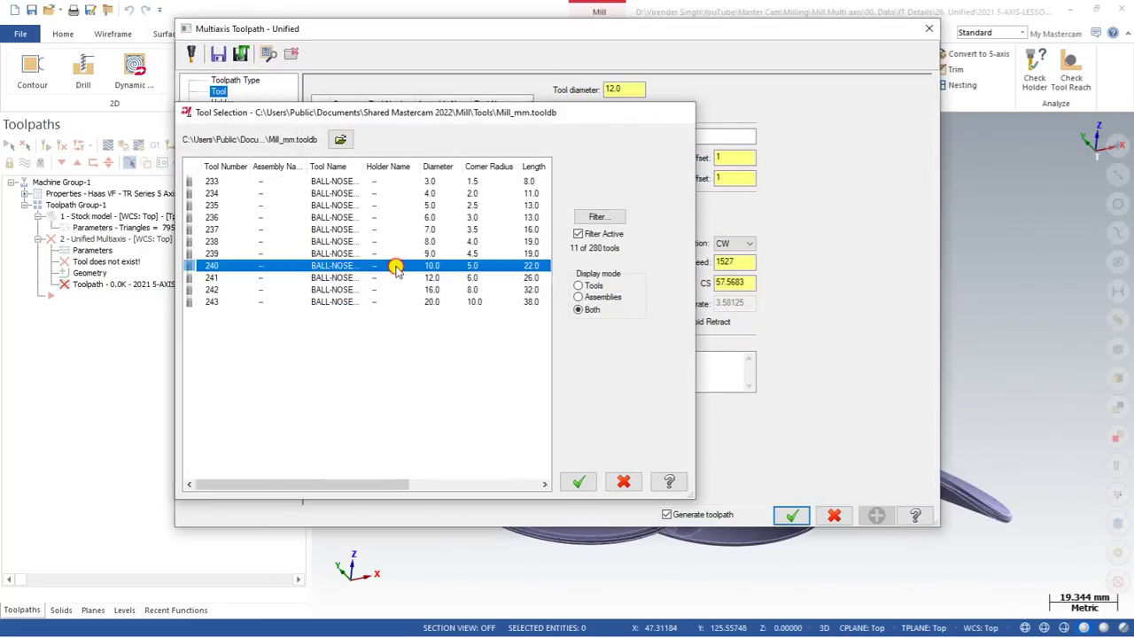
Add an Automatic cut pattern in the Machining boundary - Parallel style and select the front blade face as machining geometry.
{"action": "left_click", "coordinate": [232, 137]}
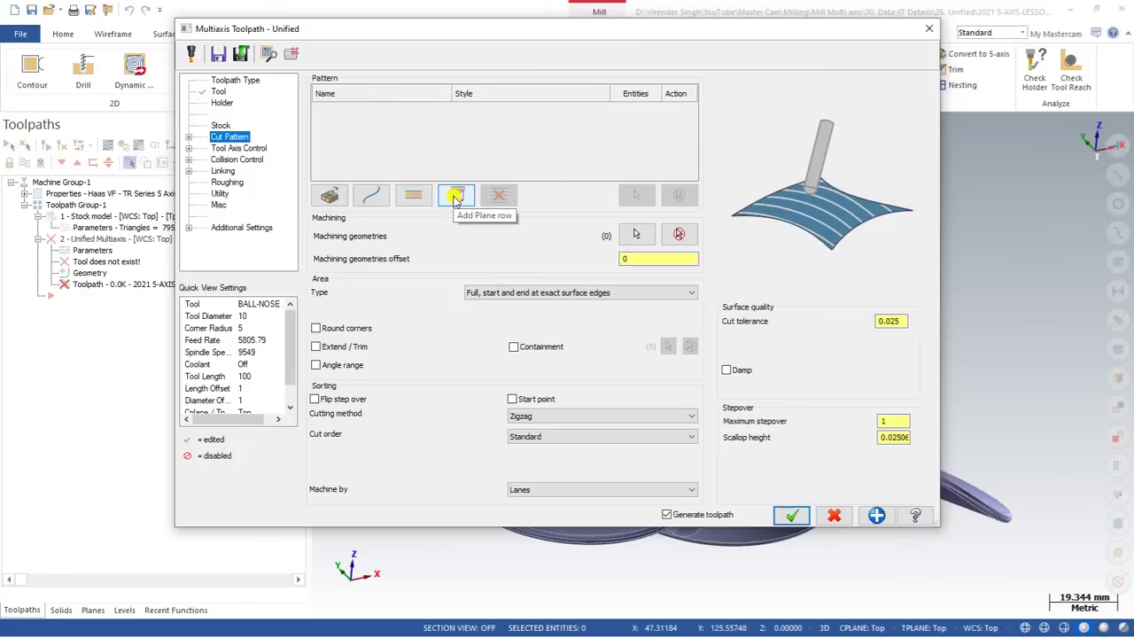
{"action": "left_click", "coordinate": [329, 197]}
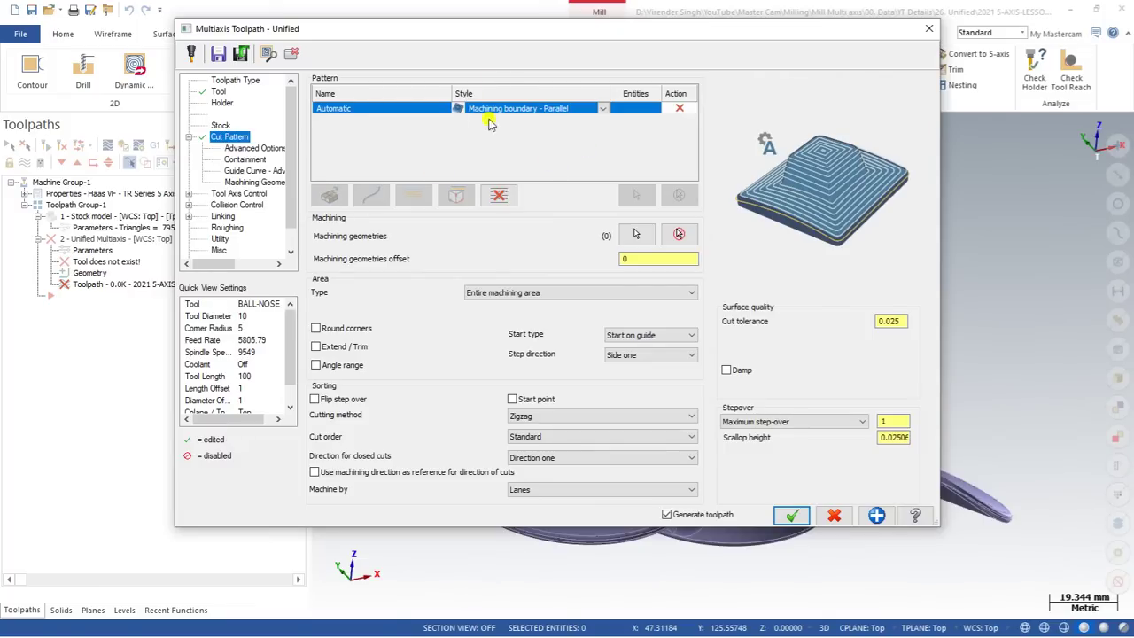
{"action": "left_click", "coordinate": [632, 233]}
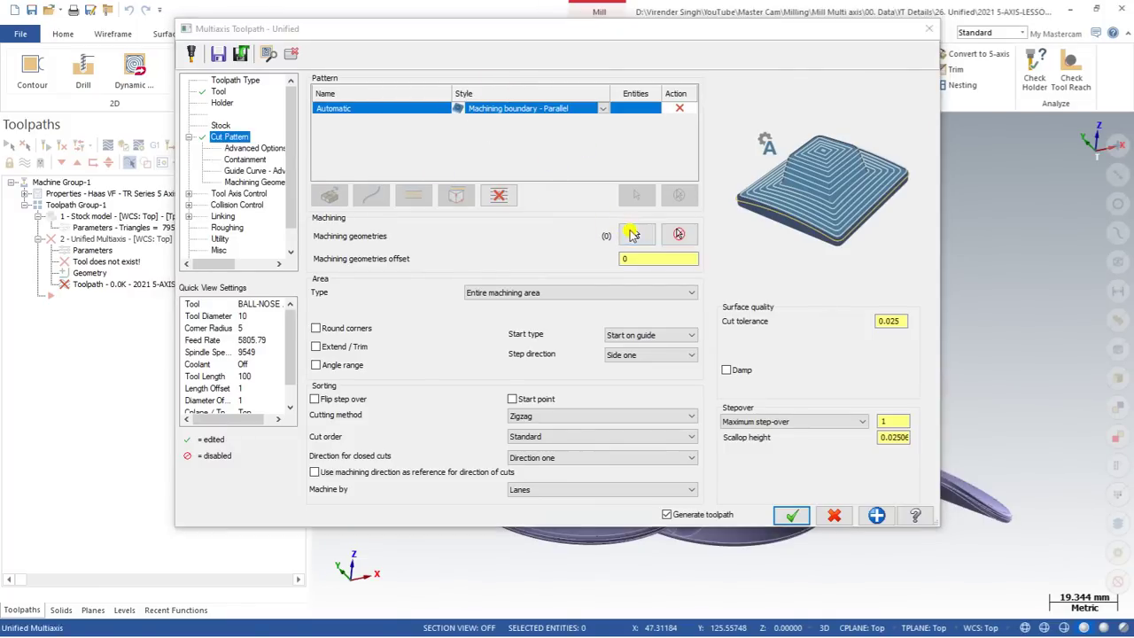
{"action": "left_click", "coordinate": [584, 431]}
{"action": "left_click", "coordinate": [667, 166]}
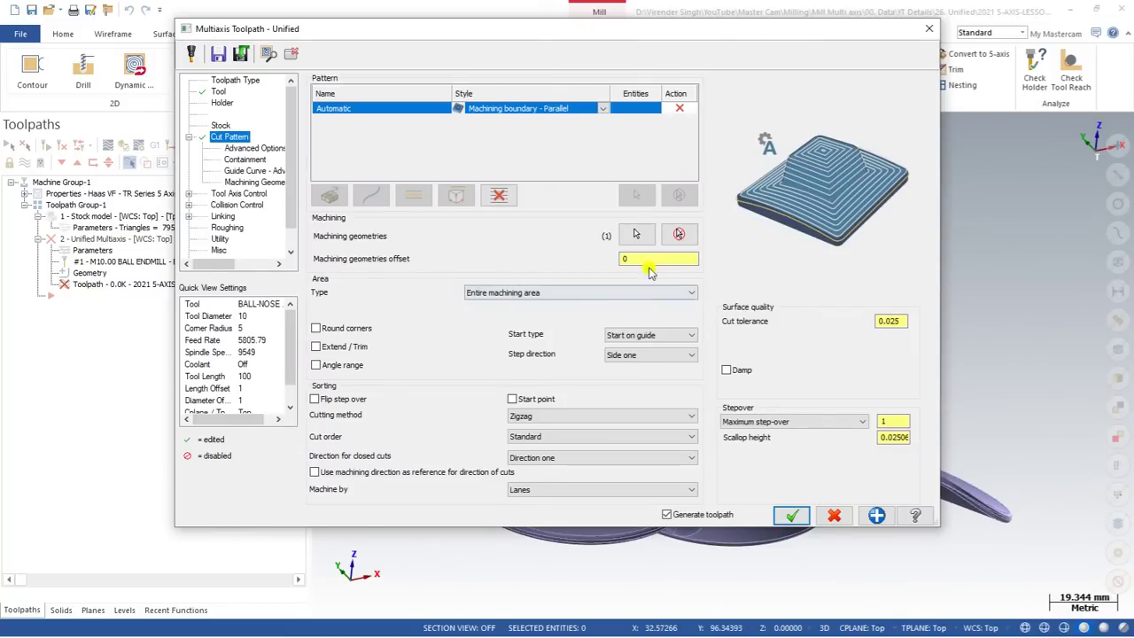
Set the cut tolerance to 0.1, keep the maximum stepover at 1, and generate the Unified toolpath.
{"action": "left_click", "coordinate": [885, 321]}
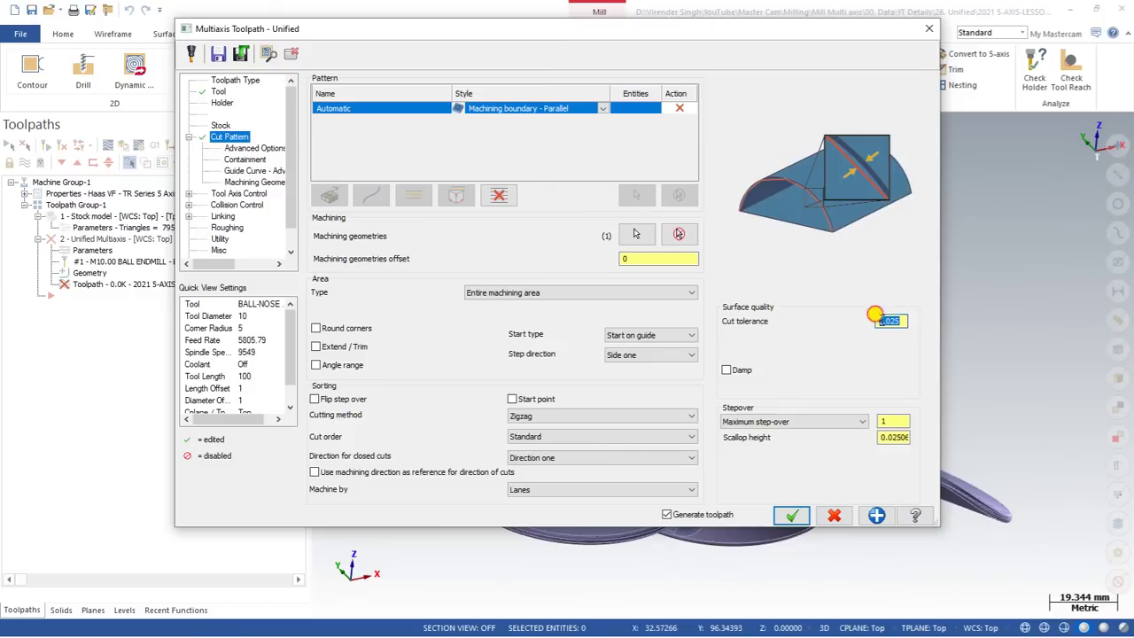
{"action": "left_click", "coordinate": [895, 419]}
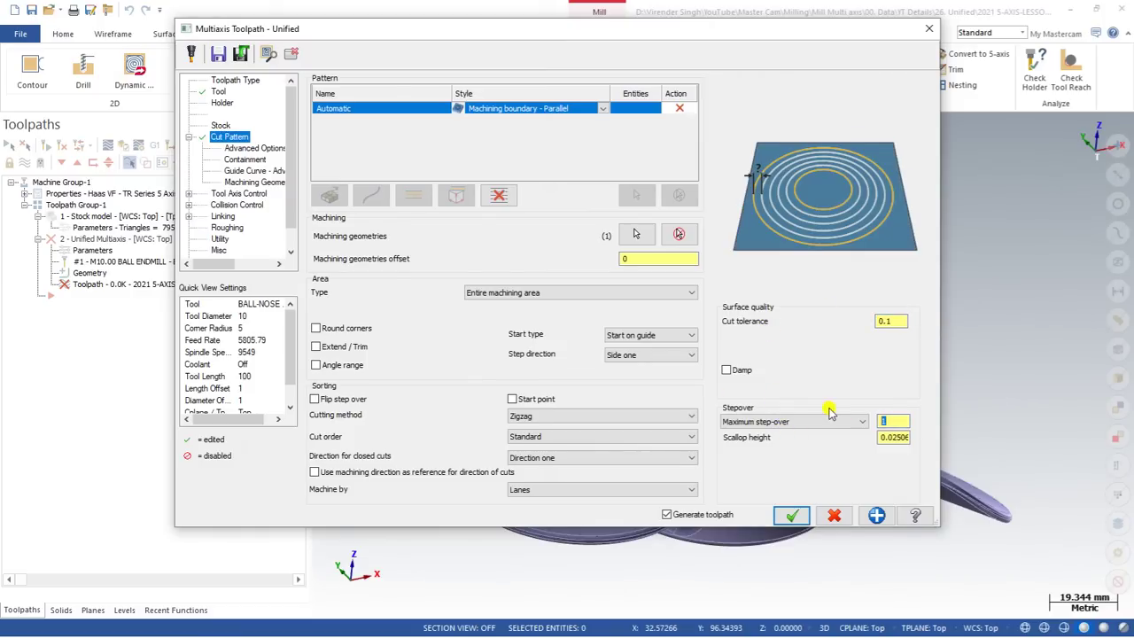
{"action": "left_click", "coordinate": [791, 515]}
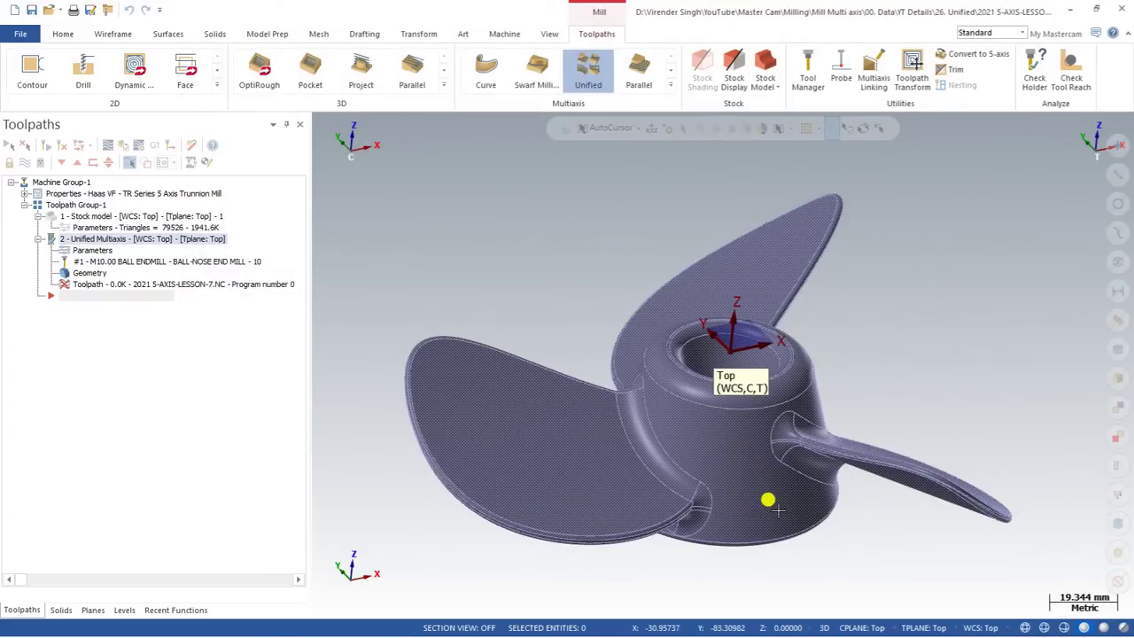
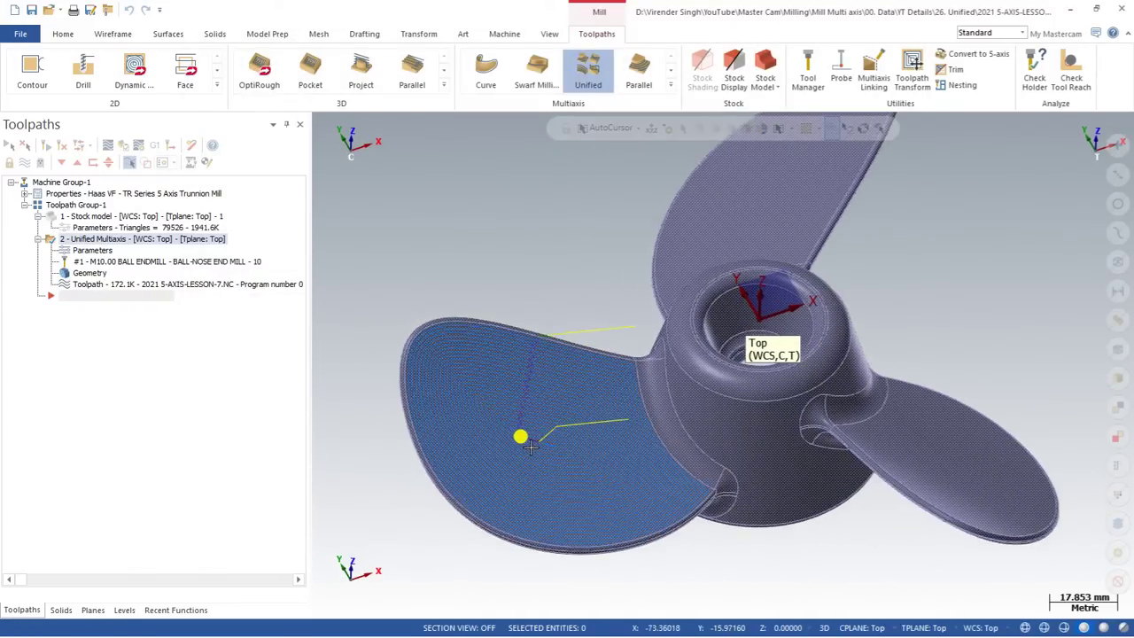
Change the Unified toolpath's cutting method to Spiral and regenerate it.
{"action": "middle_click_drag", "start_coordinate": [521, 443], "coordinate": [517, 401]}
{"action": "scroll", "coordinate": [505, 354], "scroll_direction": "up", "scroll_amount": 2}
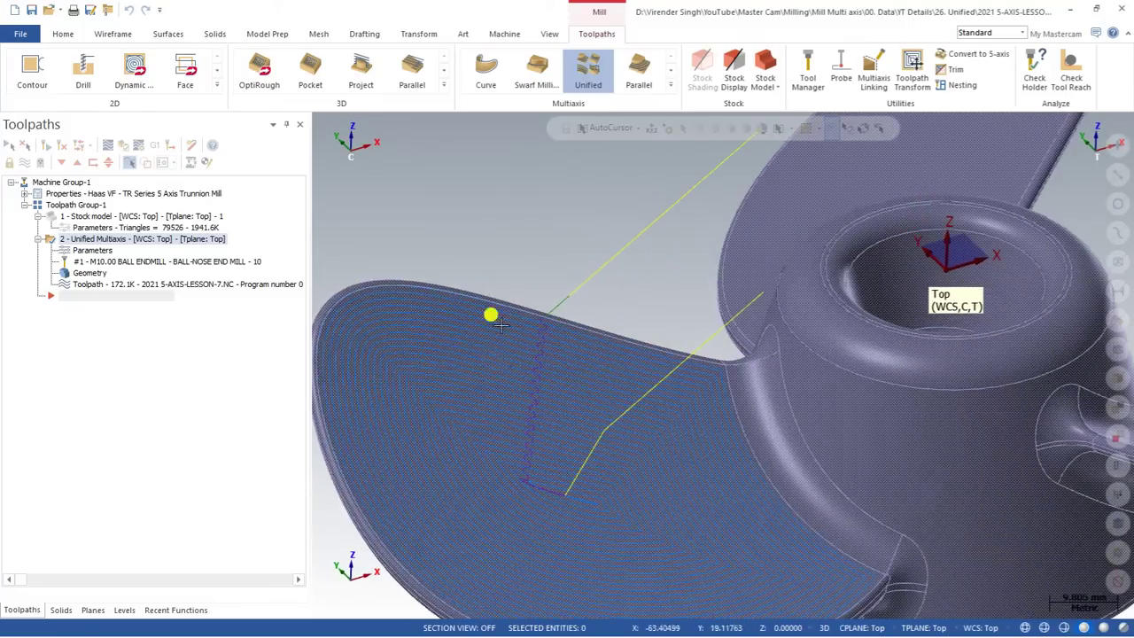
{"action": "mouse_move", "coordinate": [499, 324]}
{"action": "middle_mouse_down"}
{"action": "mouse_move", "coordinate": [519, 330]}
{"action": "mouse_move", "coordinate": [492, 317]}
{"action": "middle_mouse_up"}
{"action": "left_click", "coordinate": [68, 250]}
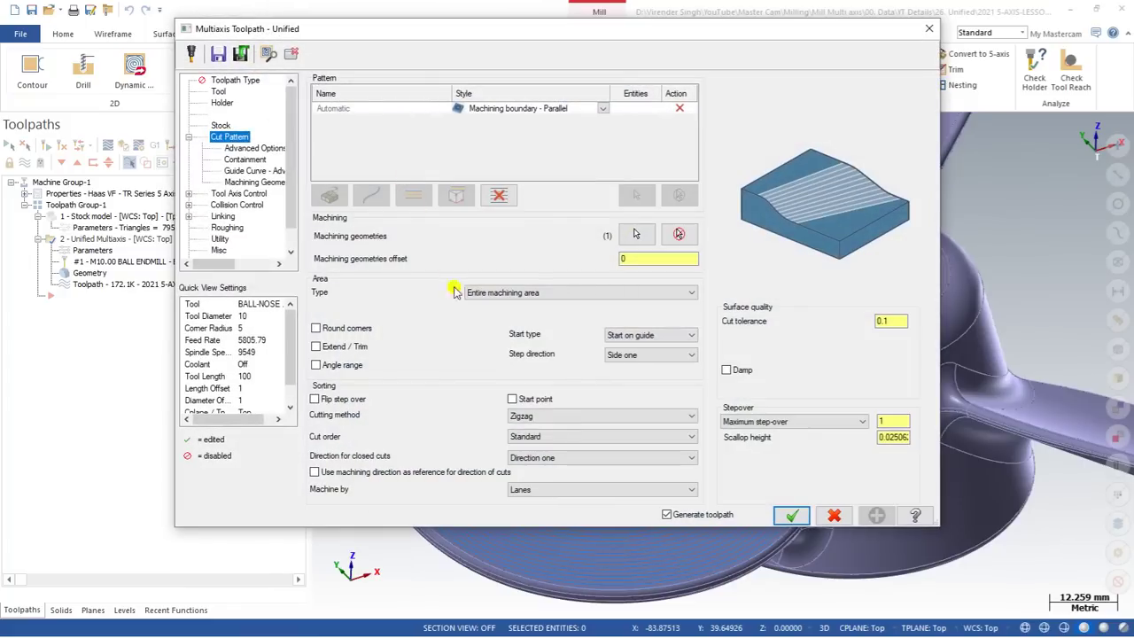
{"action": "left_click", "coordinate": [534, 418]}
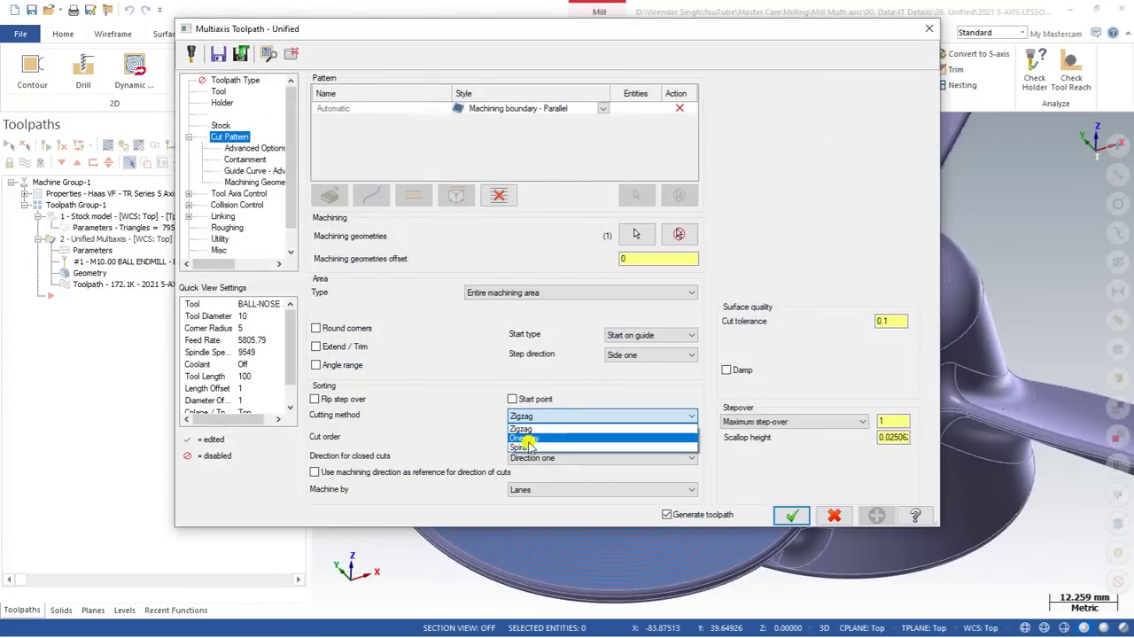
{"action": "left_click", "coordinate": [557, 457]}
{"action": "left_click", "coordinate": [786, 517]}
Backplot the spiral Unified toolpath to check the tool motion over the front blade face.
{"action": "middle_click_drag", "start_coordinate": [632, 423], "coordinate": [230, 222]}
{"action": "left_click", "coordinate": [129, 162]}
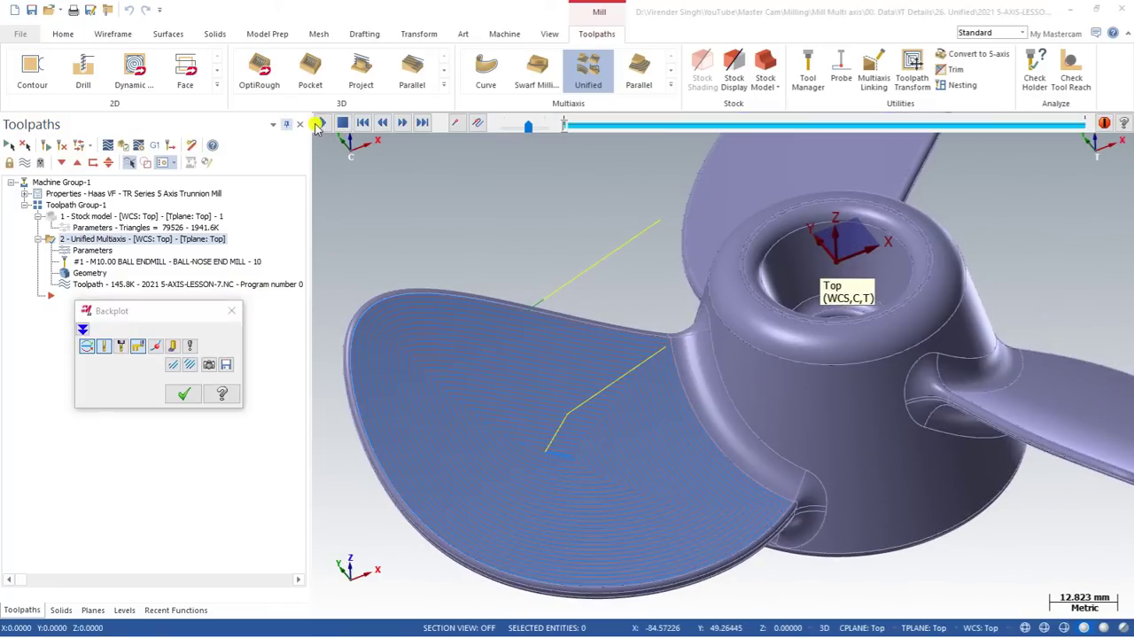
{"action": "left_click", "coordinate": [321, 125]}
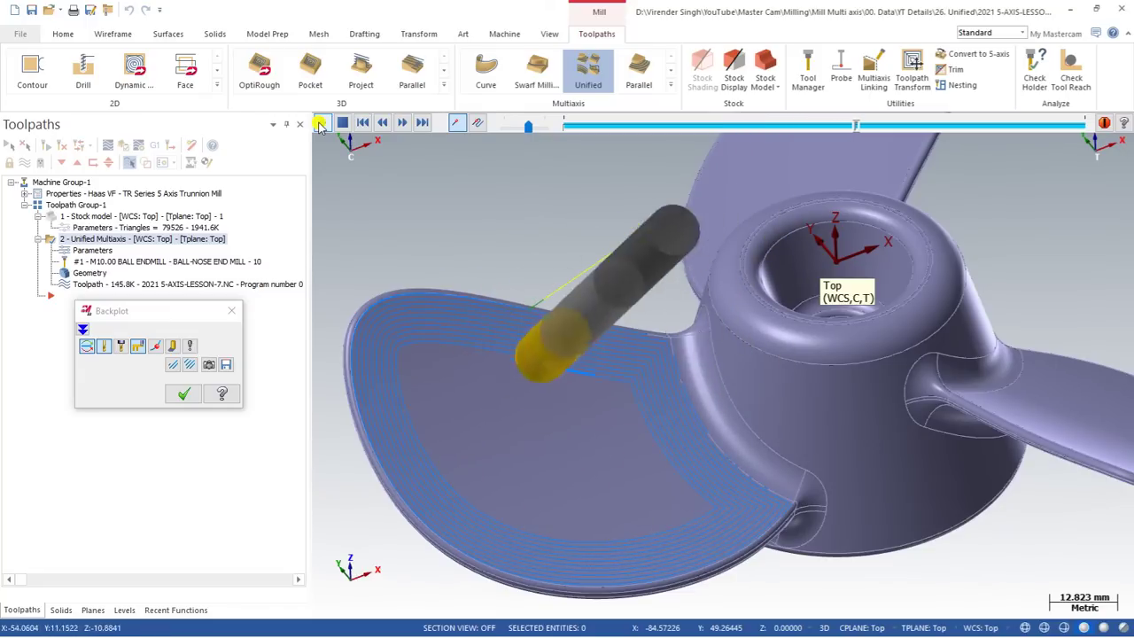
{"action": "key", "text": "Escape"}
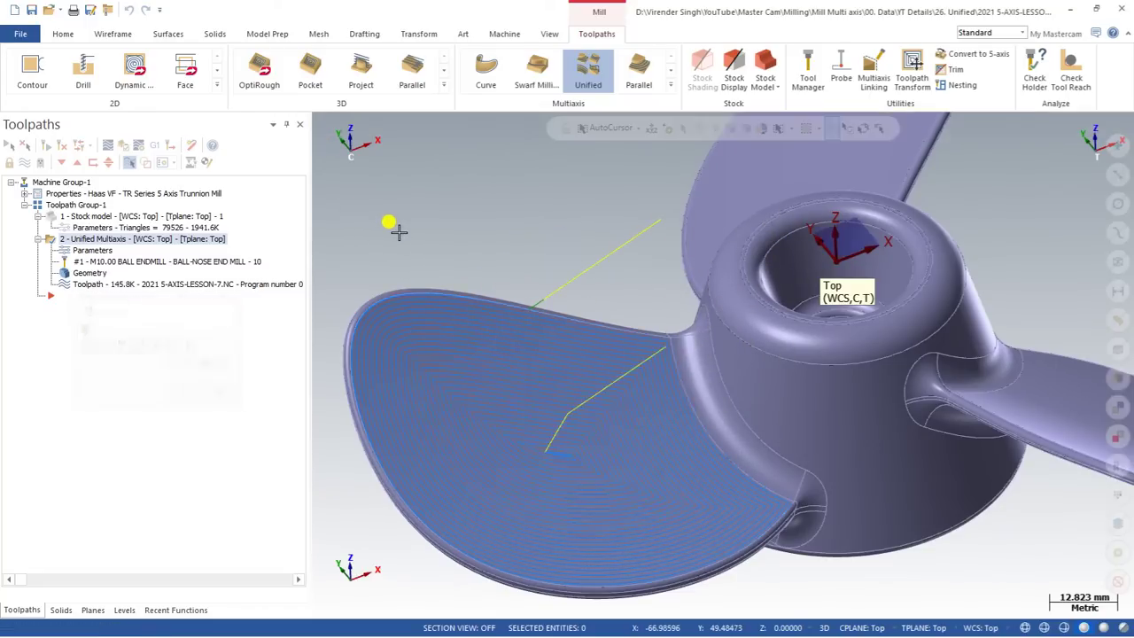
Review the Unified toolpath's tool axis control, collision control and linking settings, and regenerate the toolpath.
{"action": "middle_click_drag", "start_coordinate": [403, 235], "coordinate": [416, 312]}
{"action": "left_click", "coordinate": [114, 279]}
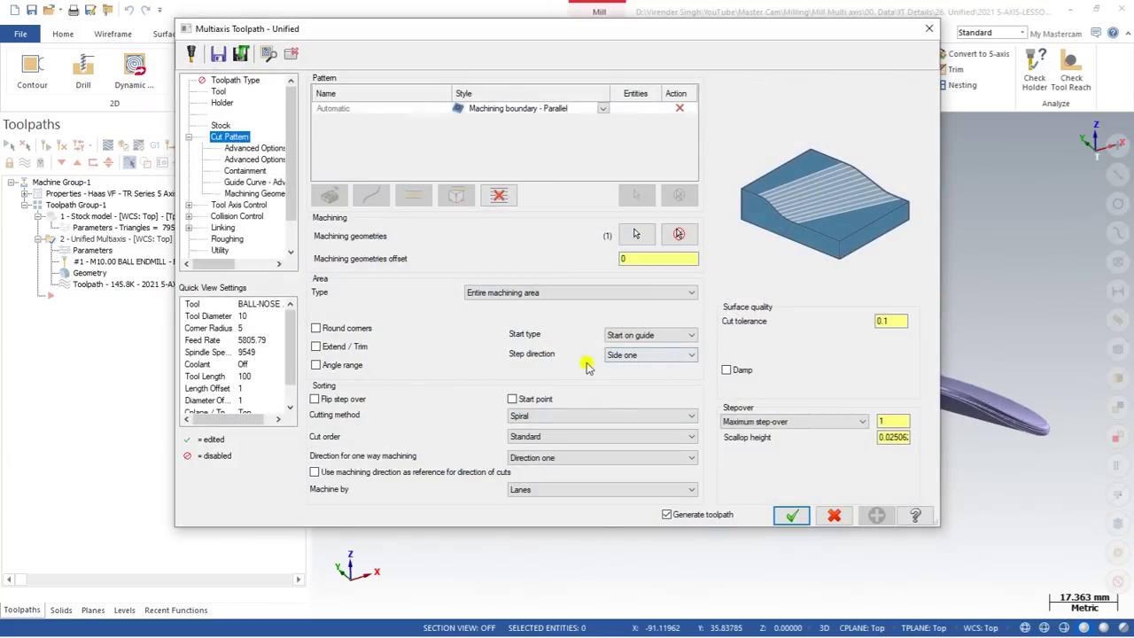
{"action": "left_click", "coordinate": [248, 206]}
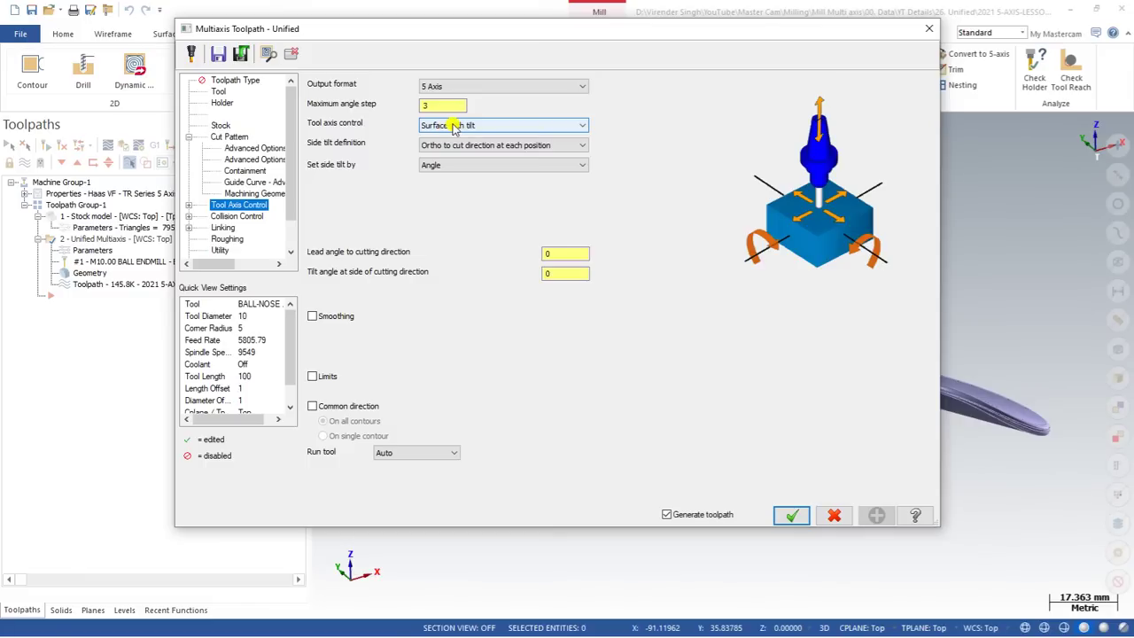
{"action": "key", "text": "Down"}
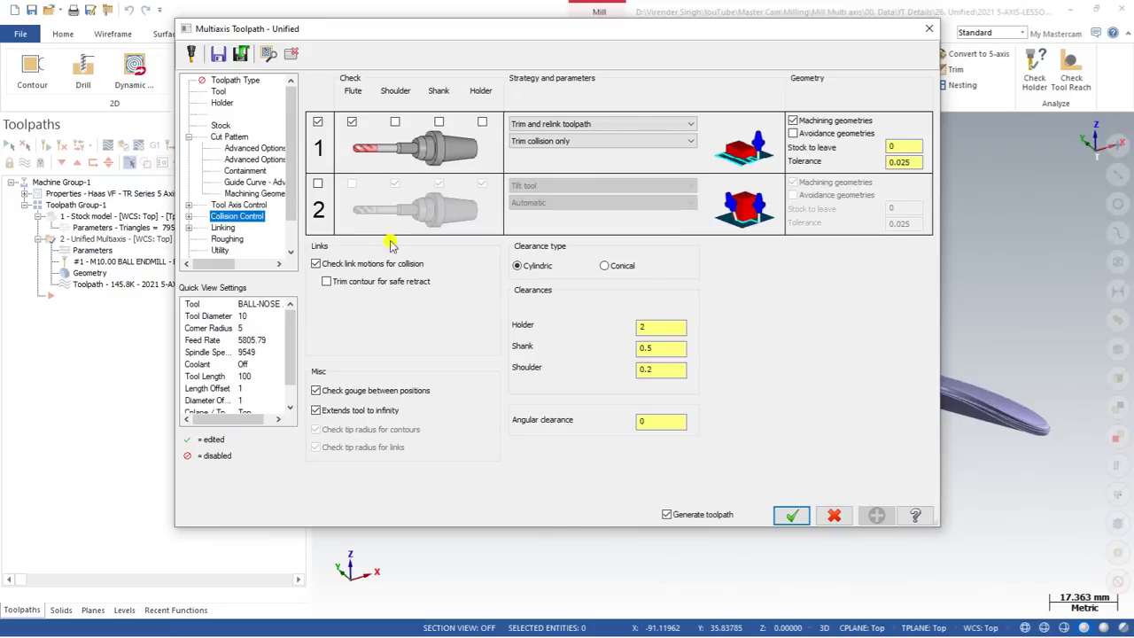
{"action": "left_click", "coordinate": [222, 227]}
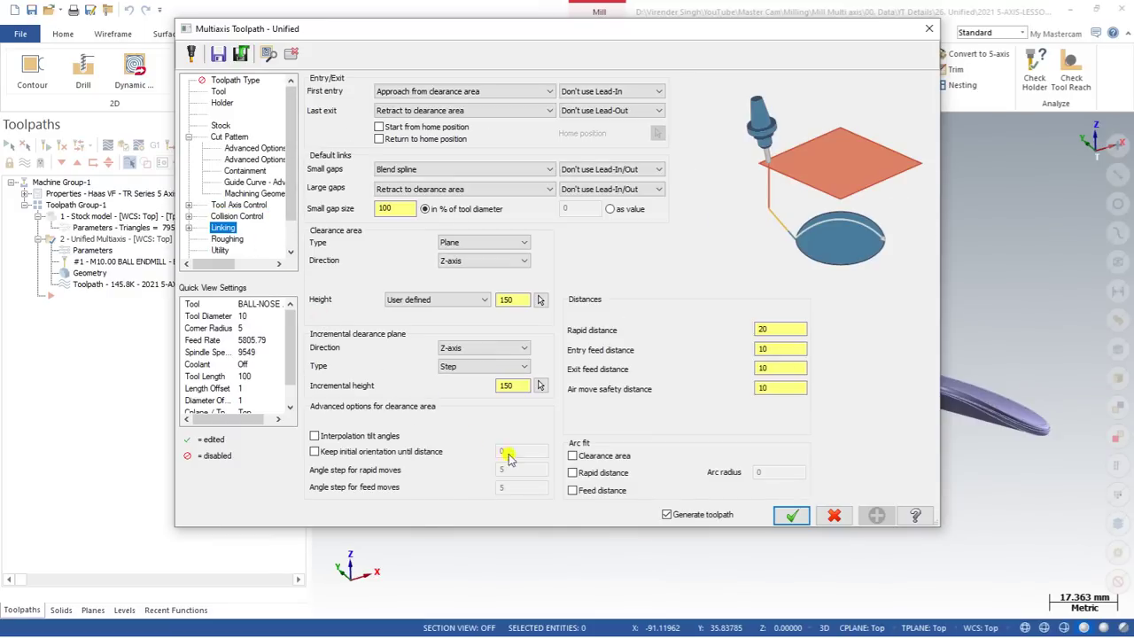
{"action": "left_click", "coordinate": [786, 515]}
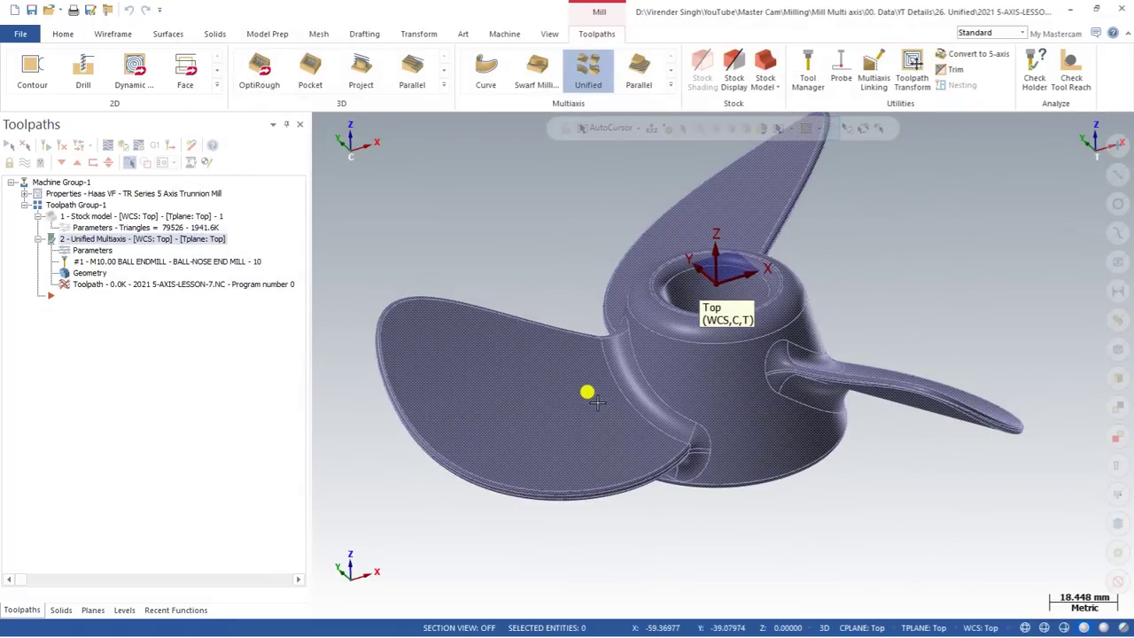
Start a second Unified multiaxis toolpath and add an Automatic row to its cut pattern.
{"action": "scroll", "coordinate": [579, 372], "scroll_direction": "up", "scroll_amount": 3}
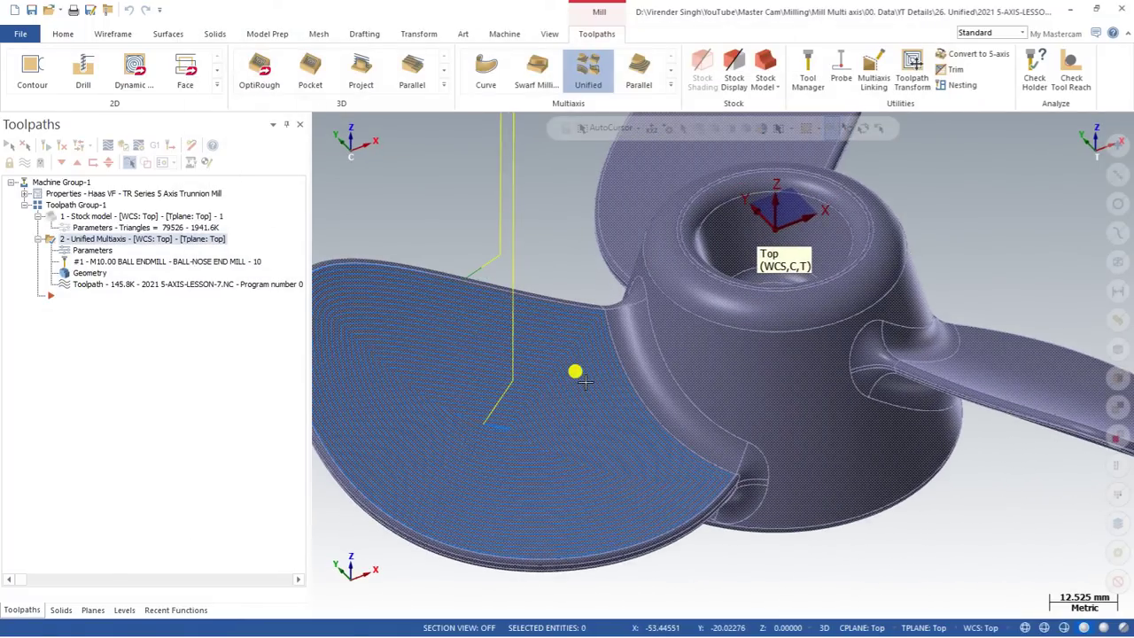
{"action": "middle_click_drag", "start_coordinate": [584, 381], "coordinate": [611, 328]}
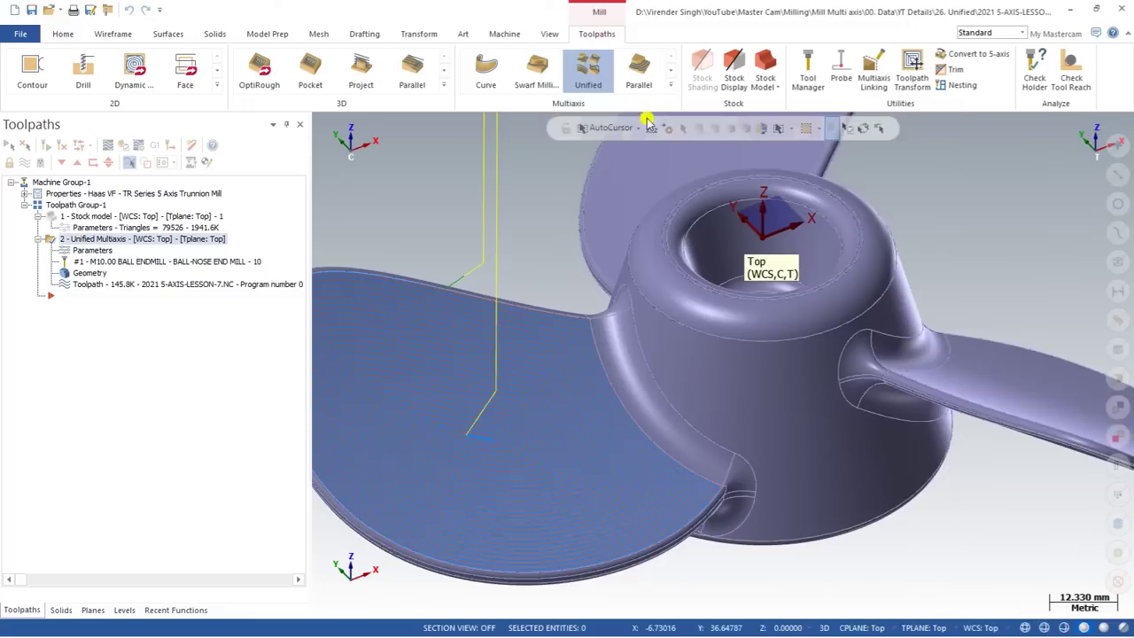
{"action": "left_click", "coordinate": [671, 86]}
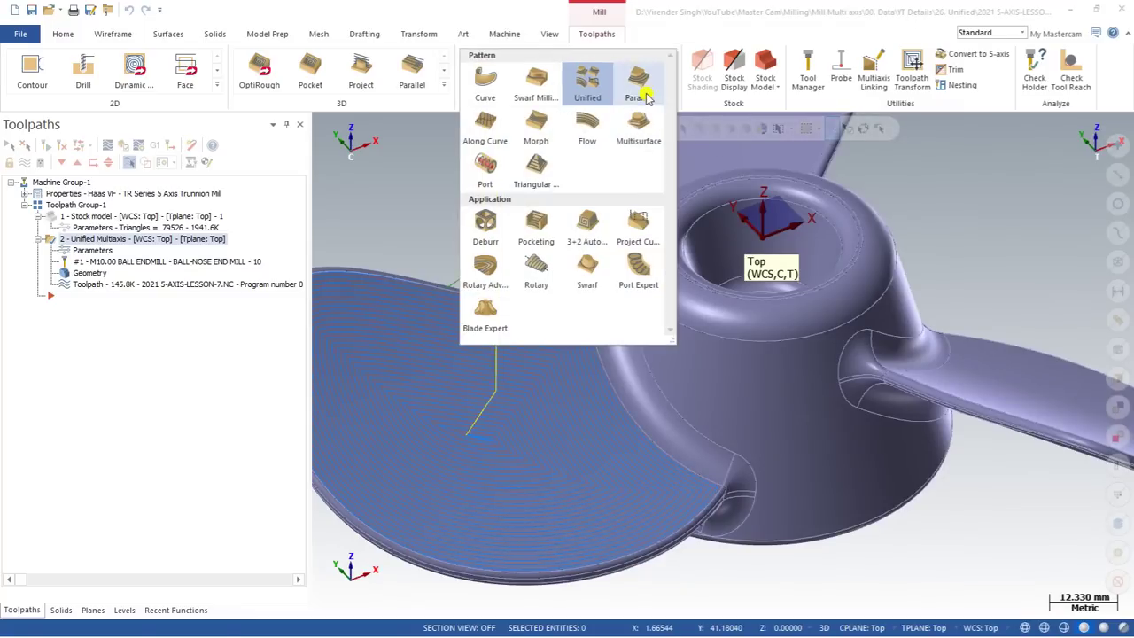
{"action": "left_click", "coordinate": [597, 86]}
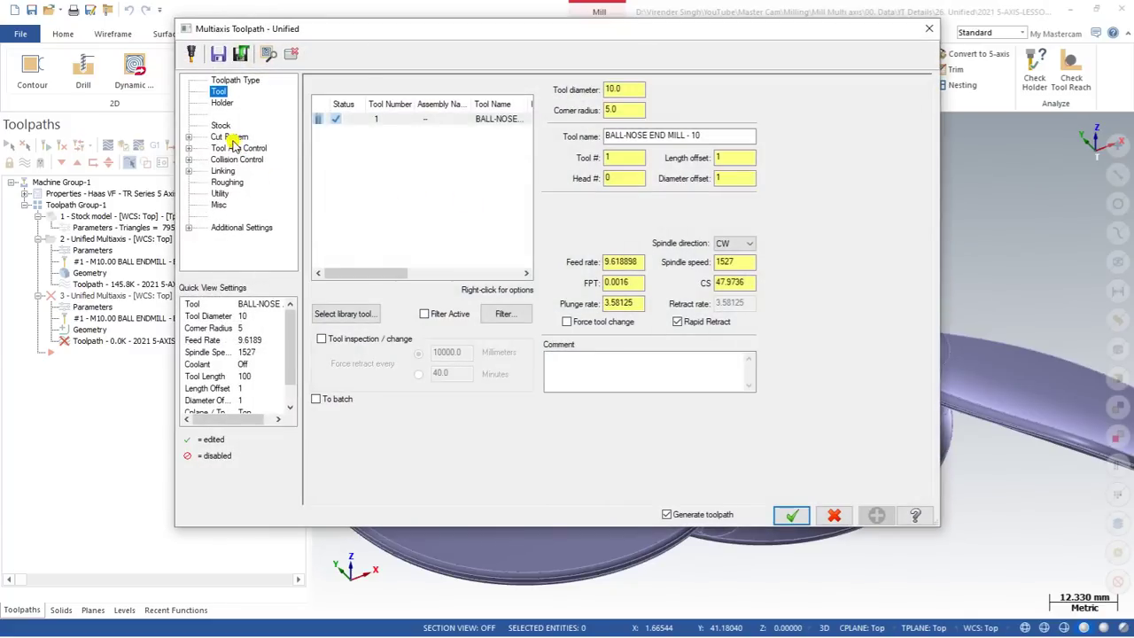
{"action": "left_click", "coordinate": [230, 138]}
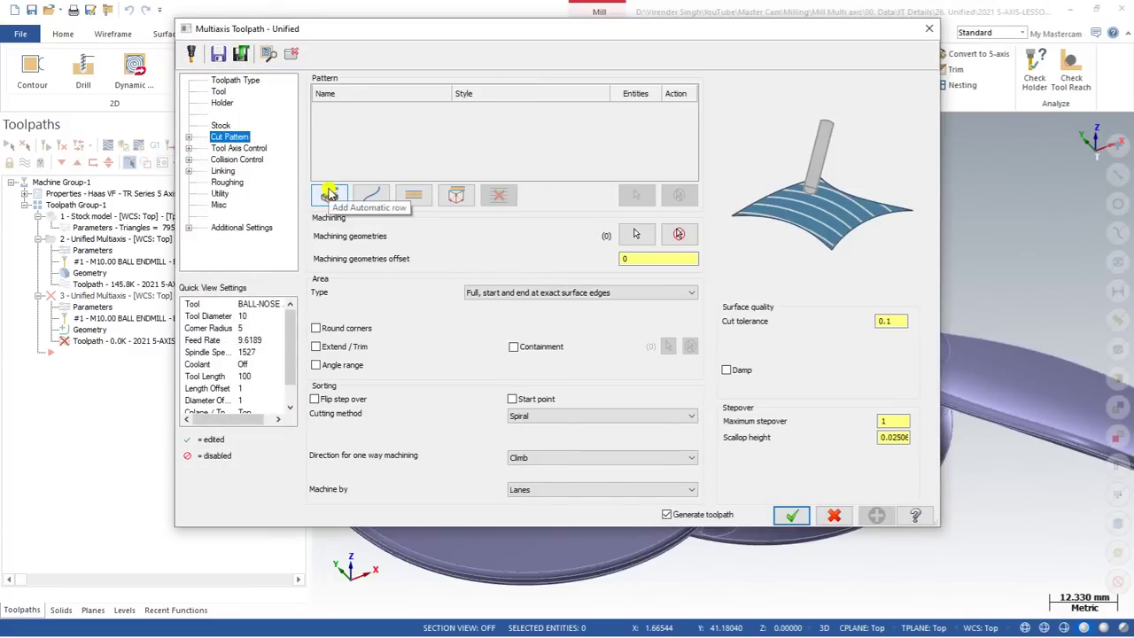
{"action": "left_click", "coordinate": [329, 193]}
Choose the fillet face between the front blade and the hub as machining geometry and generate the toolpath.
{"action": "left_click", "coordinate": [635, 235]}
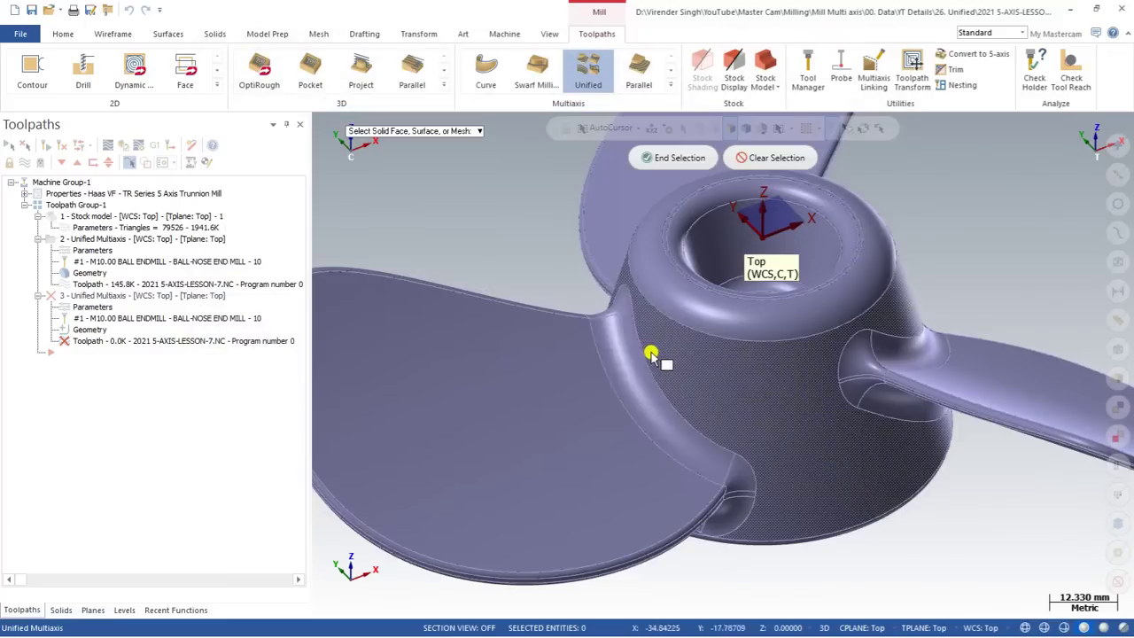
{"action": "left_click", "coordinate": [653, 354]}
{"action": "left_click", "coordinate": [671, 157]}
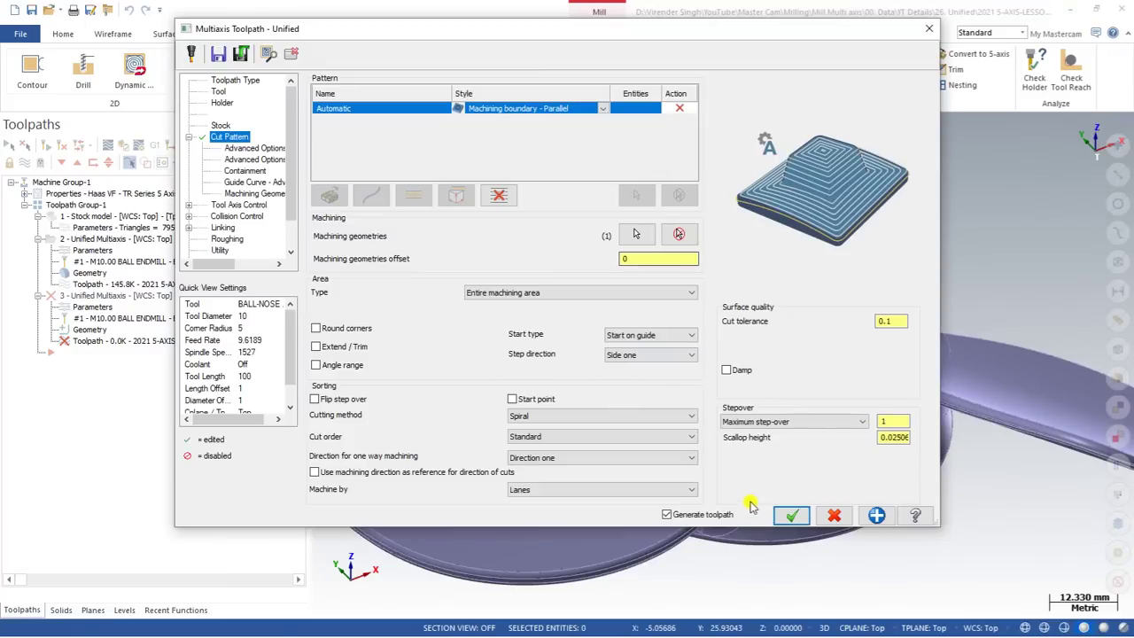
{"action": "left_click", "coordinate": [796, 514]}
Backplot the blade root fillet toolpath and check the tool's motion and tilt near the hub.
{"action": "middle_click_drag", "start_coordinate": [646, 428], "coordinate": [445, 394]}
{"action": "left_click", "coordinate": [139, 229]}
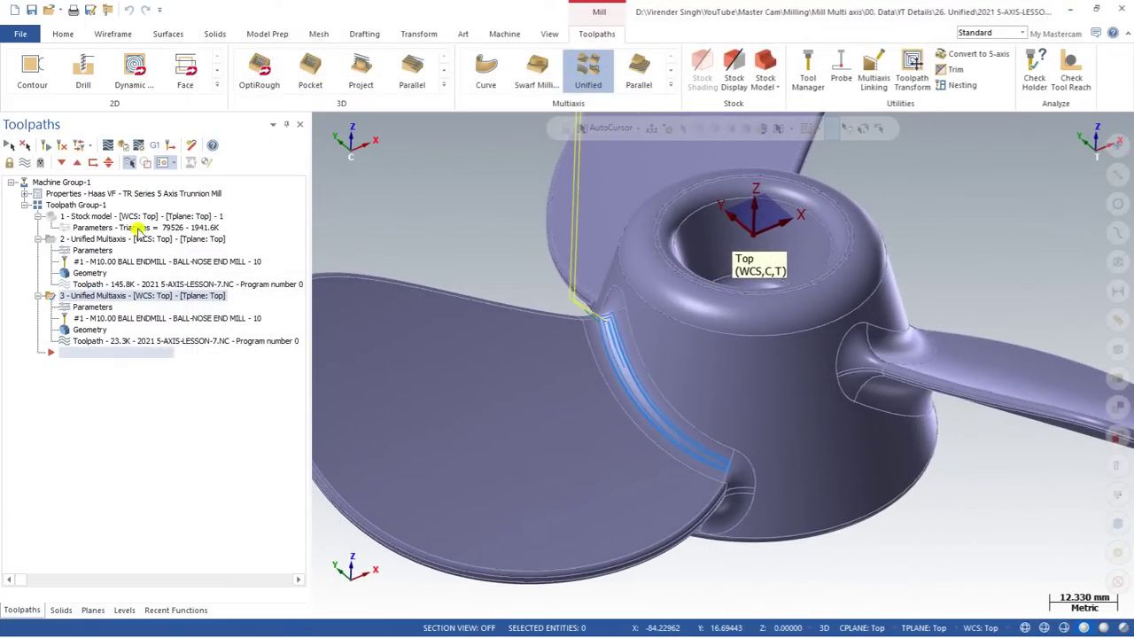
{"action": "left_click", "coordinate": [104, 146]}
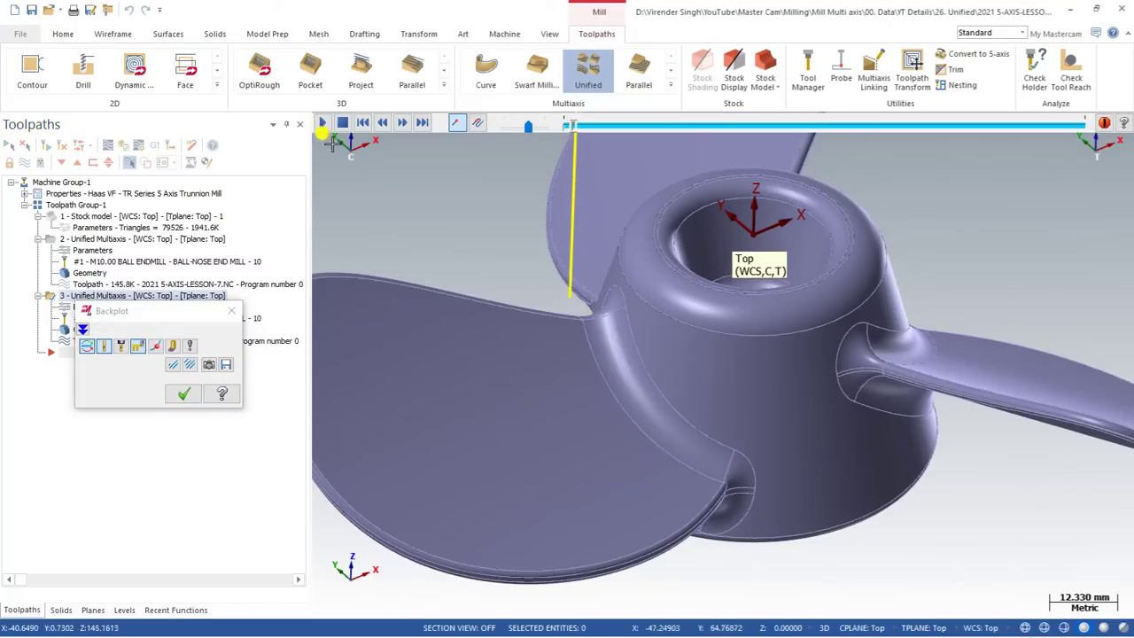
{"action": "mouse_move", "coordinate": [494, 334]}
{"action": "middle_mouse_down"}
{"action": "mouse_move", "coordinate": [515, 379]}
{"action": "mouse_move", "coordinate": [506, 351]}
{"action": "mouse_move", "coordinate": [474, 345]}
{"action": "middle_mouse_up"}
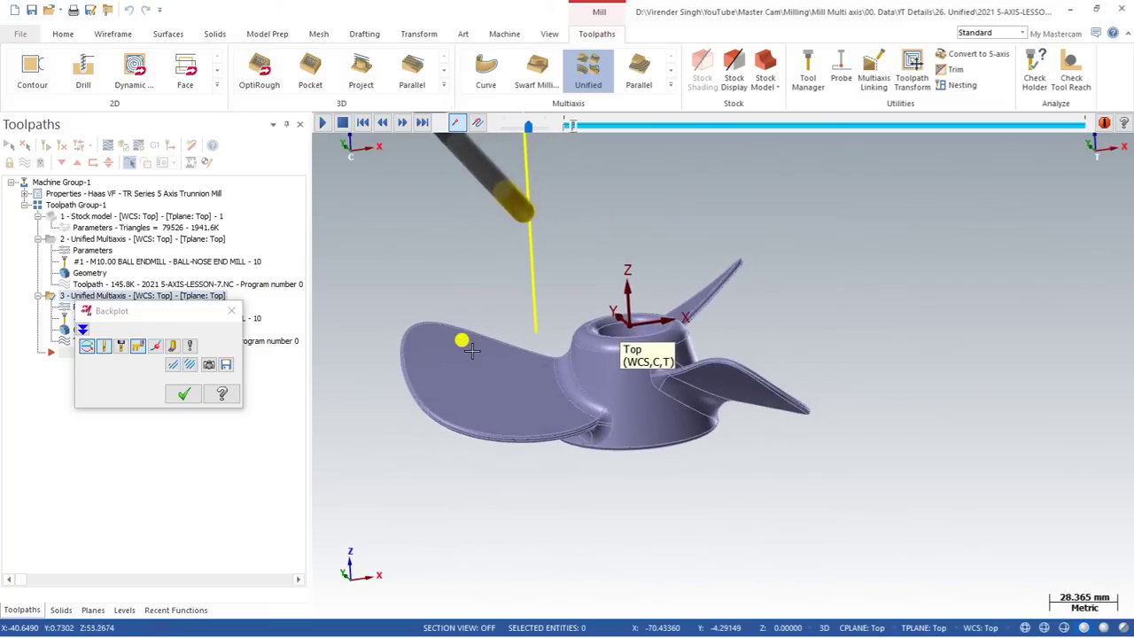
{"action": "scroll", "coordinate": [510, 331], "scroll_direction": "up", "scroll_amount": 1}
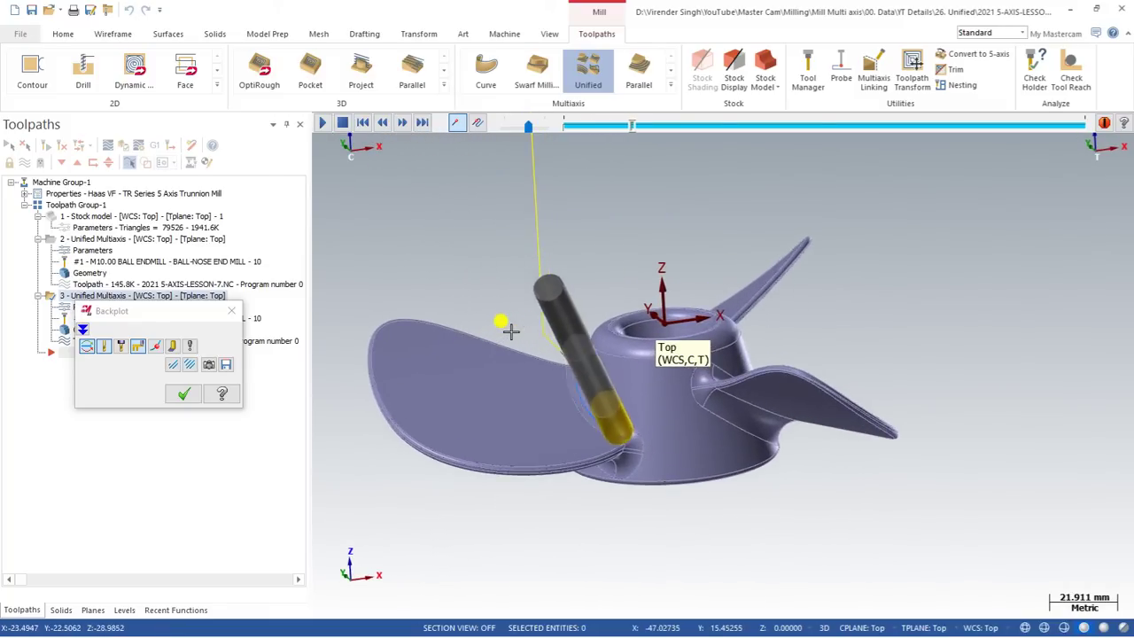
{"action": "scroll", "coordinate": [565, 344], "scroll_direction": "up", "scroll_amount": 1}
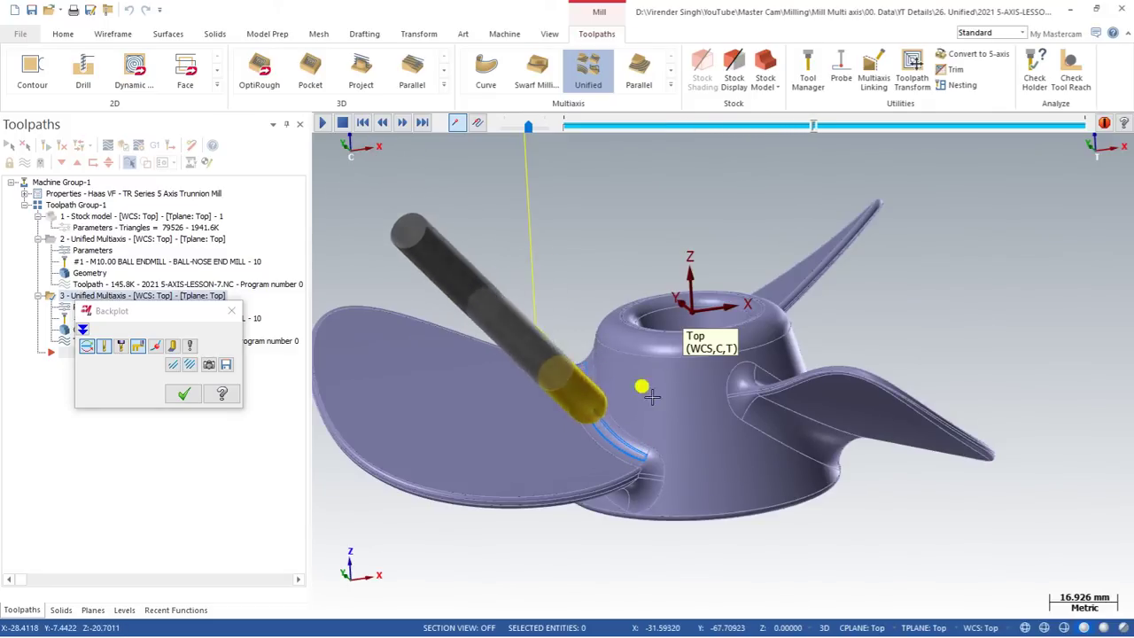
{"action": "middle_click_drag", "start_coordinate": [569, 363], "coordinate": [599, 364]}
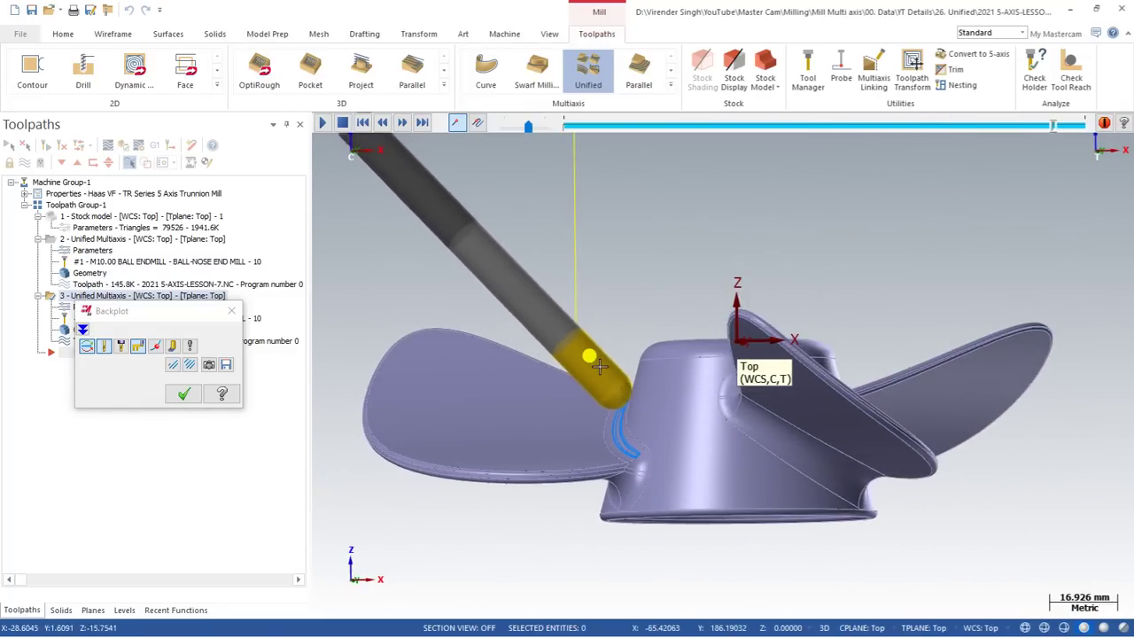
{"action": "mouse_move", "coordinate": [599, 366]}
{"action": "middle_mouse_down"}
{"action": "mouse_move", "coordinate": [676, 398]}
{"action": "mouse_move", "coordinate": [673, 417]}
{"action": "mouse_move", "coordinate": [633, 428]}
{"action": "mouse_move", "coordinate": [612, 406]}
{"action": "mouse_move", "coordinate": [589, 421]}
{"action": "mouse_move", "coordinate": [612, 415]}
{"action": "mouse_move", "coordinate": [611, 431]}
{"action": "middle_mouse_up"}
{"action": "key", "text": "Escape"}
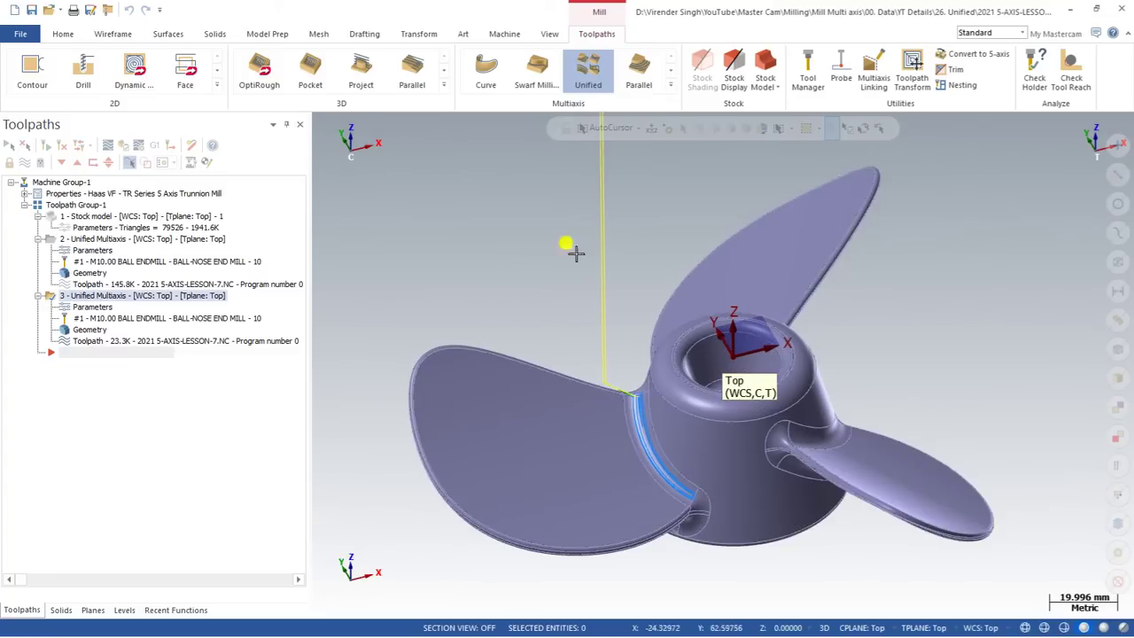
Start a third Unified toolpath and add a Curve row with the Guide style to its cut pattern.
{"action": "left_click", "coordinate": [670, 85]}
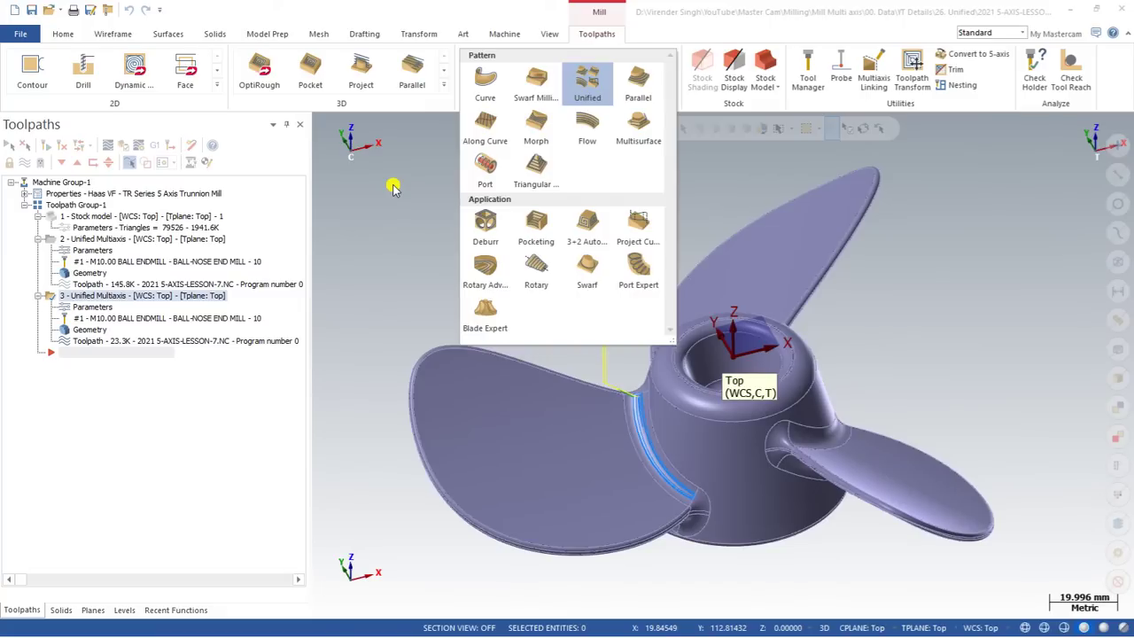
{"action": "left_click", "coordinate": [586, 80]}
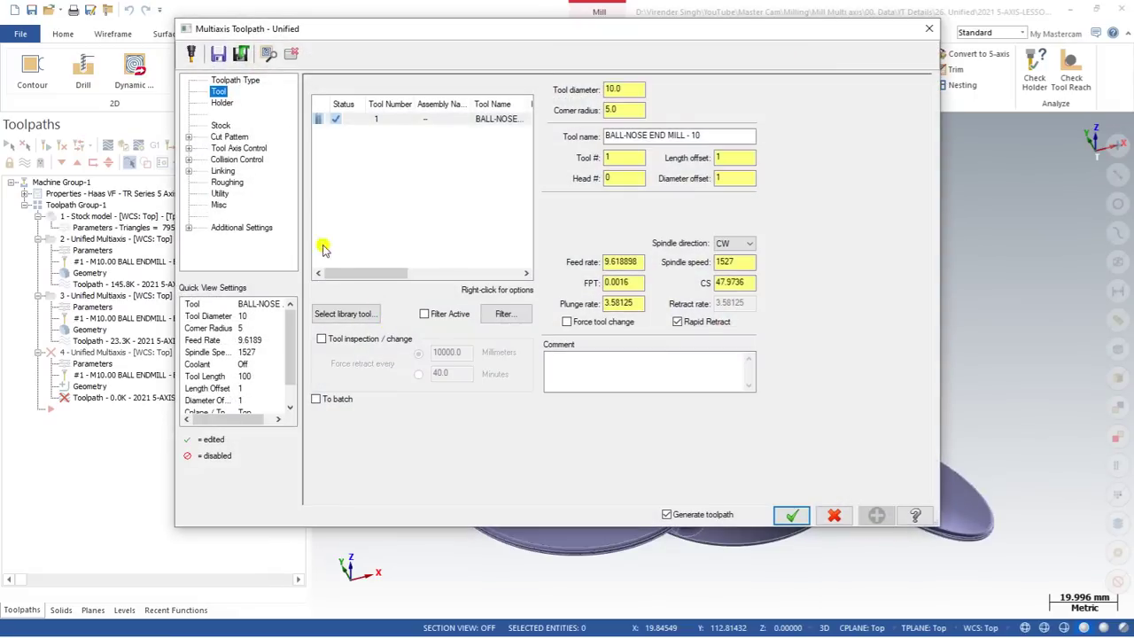
{"action": "left_click", "coordinate": [226, 136]}
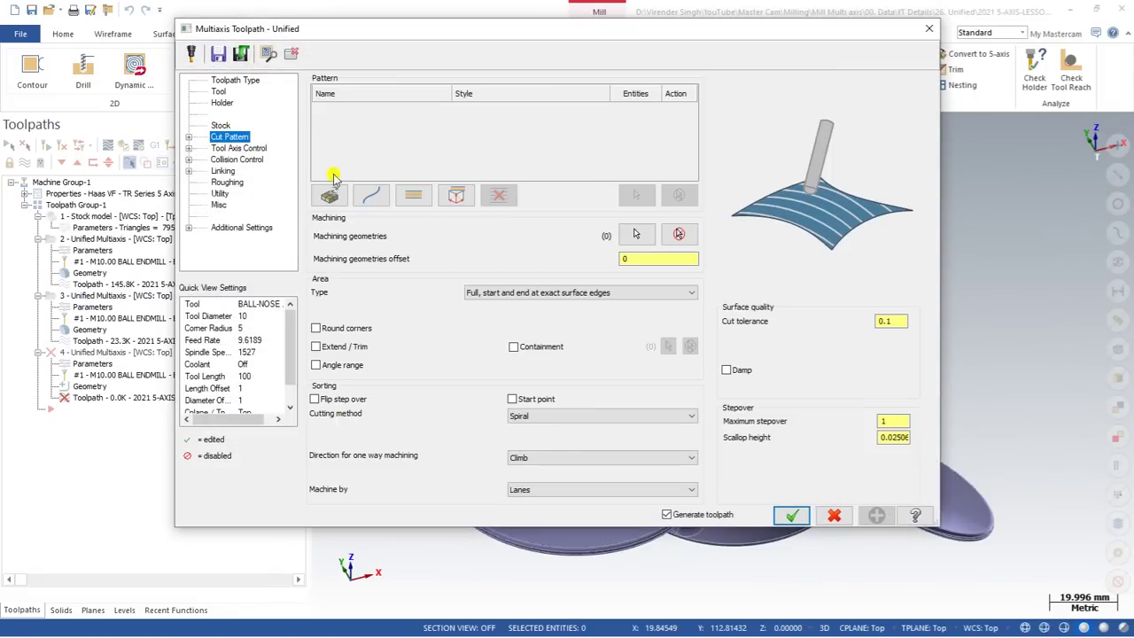
{"action": "left_click", "coordinate": [370, 195]}
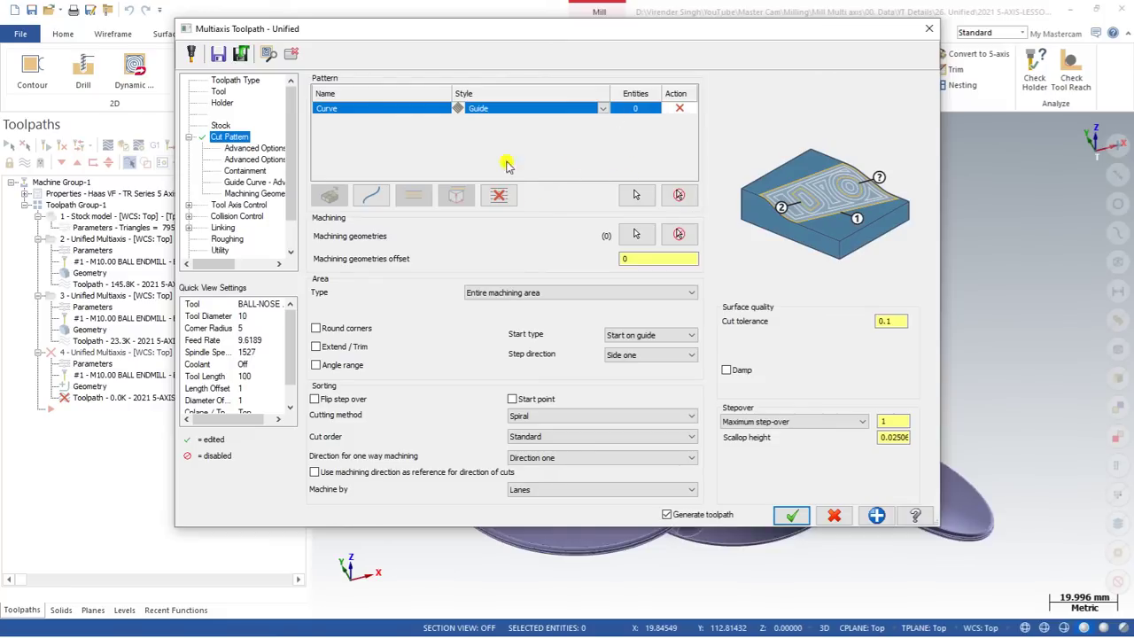
Chain the outer edge and root edge of the front blade face as the pattern's guide curve.
{"action": "left_click", "coordinate": [640, 195]}
{"action": "left_click", "coordinate": [469, 342]}
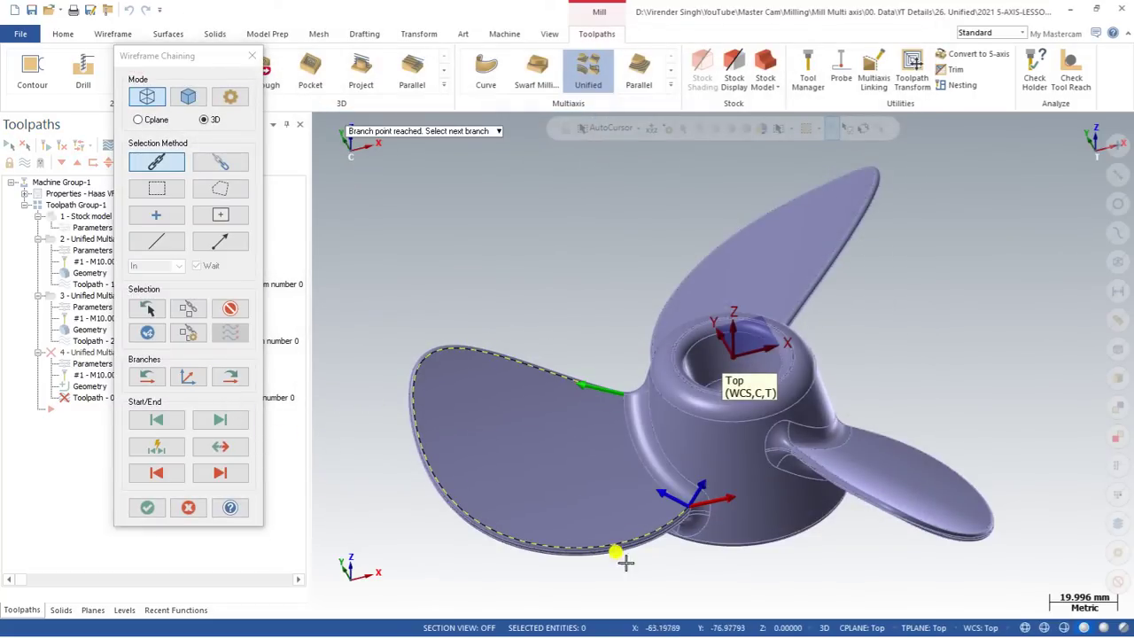
{"action": "left_click", "coordinate": [687, 507]}
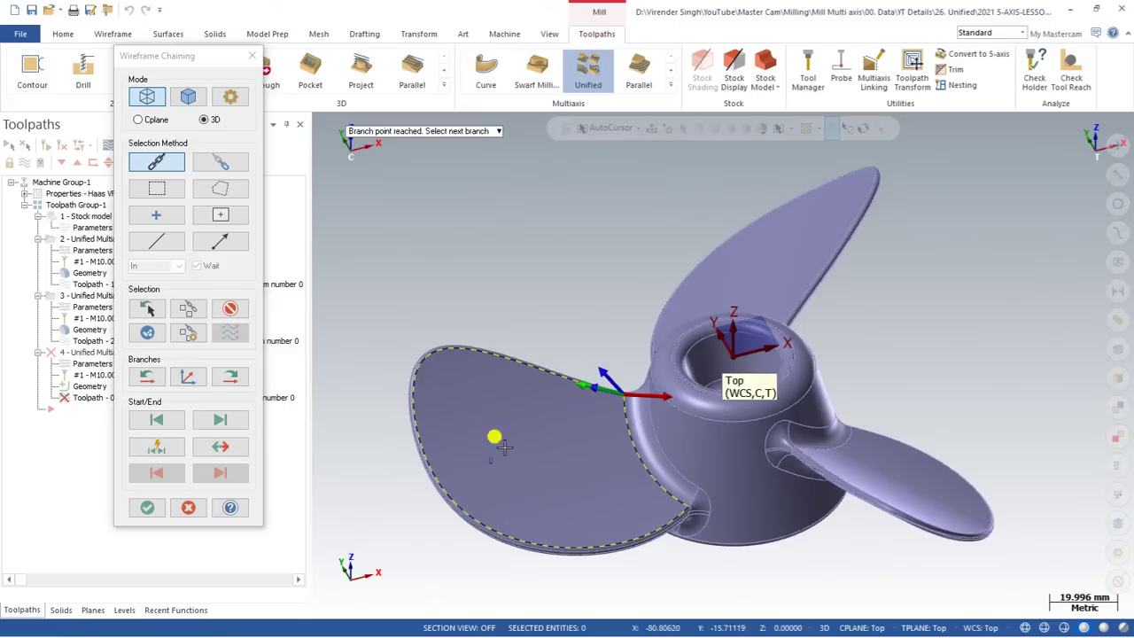
{"action": "left_click", "coordinate": [147, 506]}
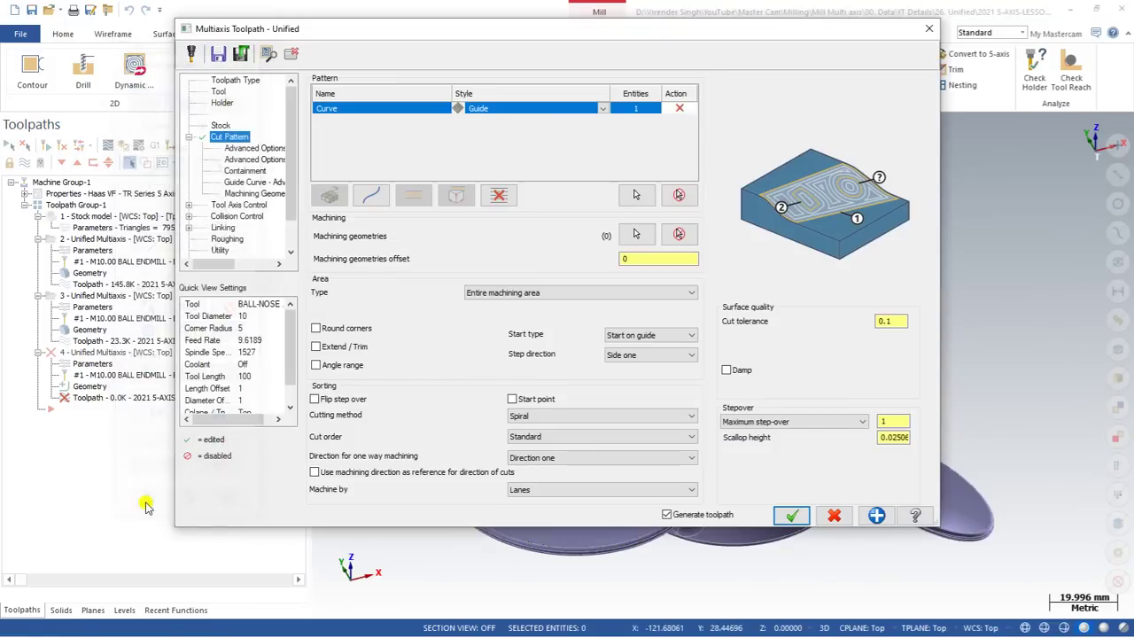
Choose the front blade face as machining geometry and generate the guide-curve toolpath.
{"action": "left_click", "coordinate": [635, 234]}
{"action": "left_click", "coordinate": [539, 413]}
{"action": "left_click", "coordinate": [698, 159]}
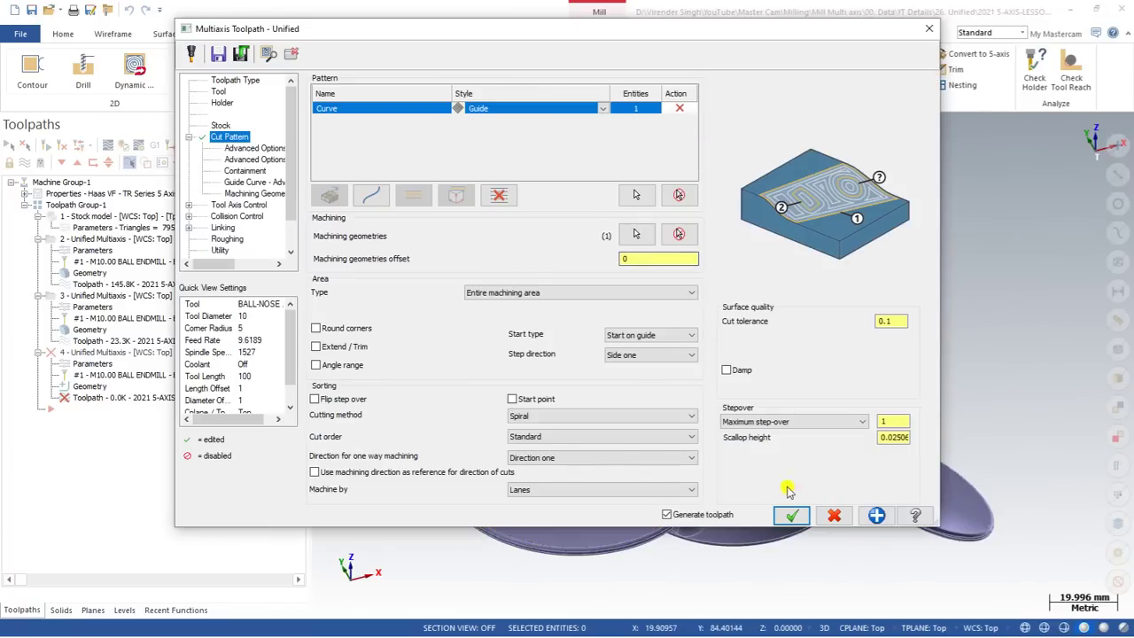
{"action": "left_click", "coordinate": [805, 513]}
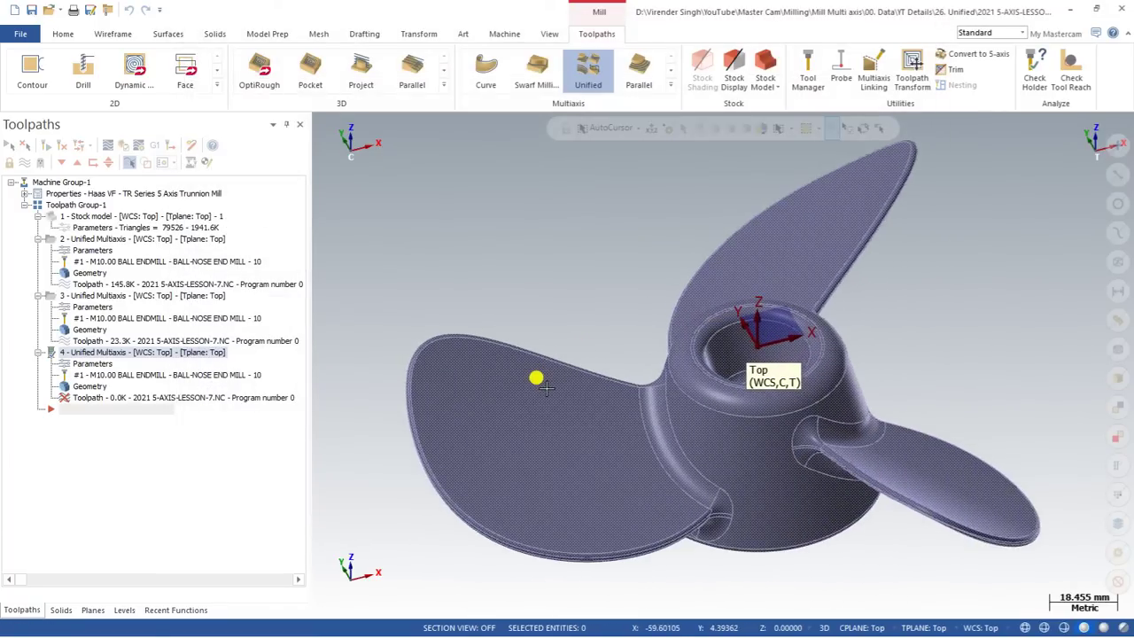
Inspect the guide-curve toolpath's passes around the blade face center and its advanced cut pattern options.
{"action": "scroll", "coordinate": [535, 383], "scroll_direction": "up", "scroll_amount": 5}
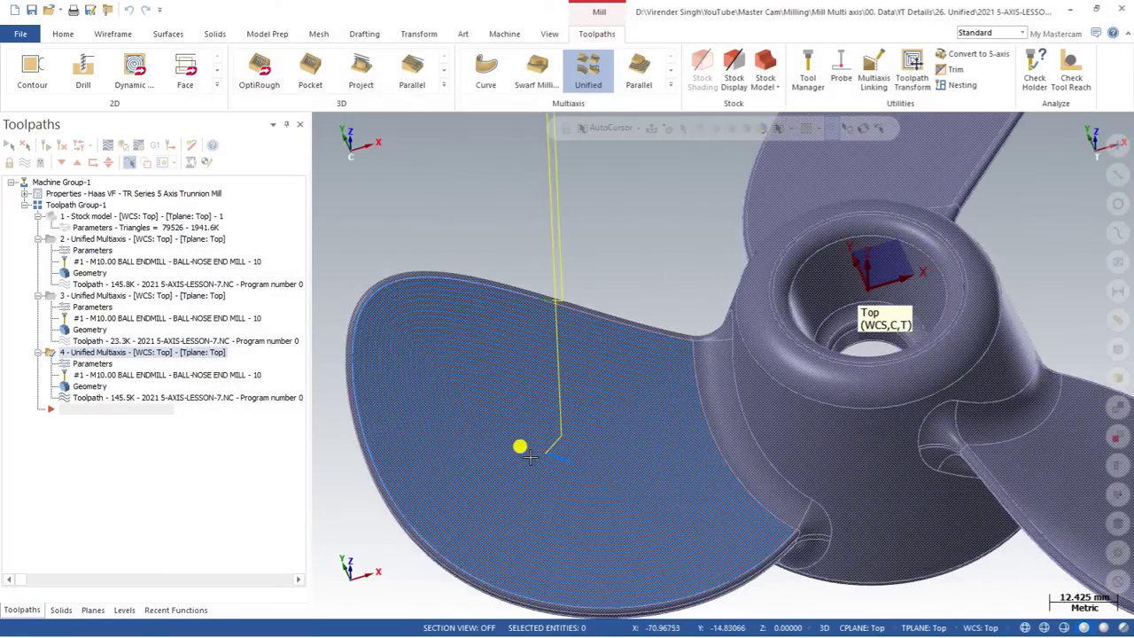
{"action": "scroll", "coordinate": [525, 441], "scroll_direction": "down", "scroll_amount": 5}
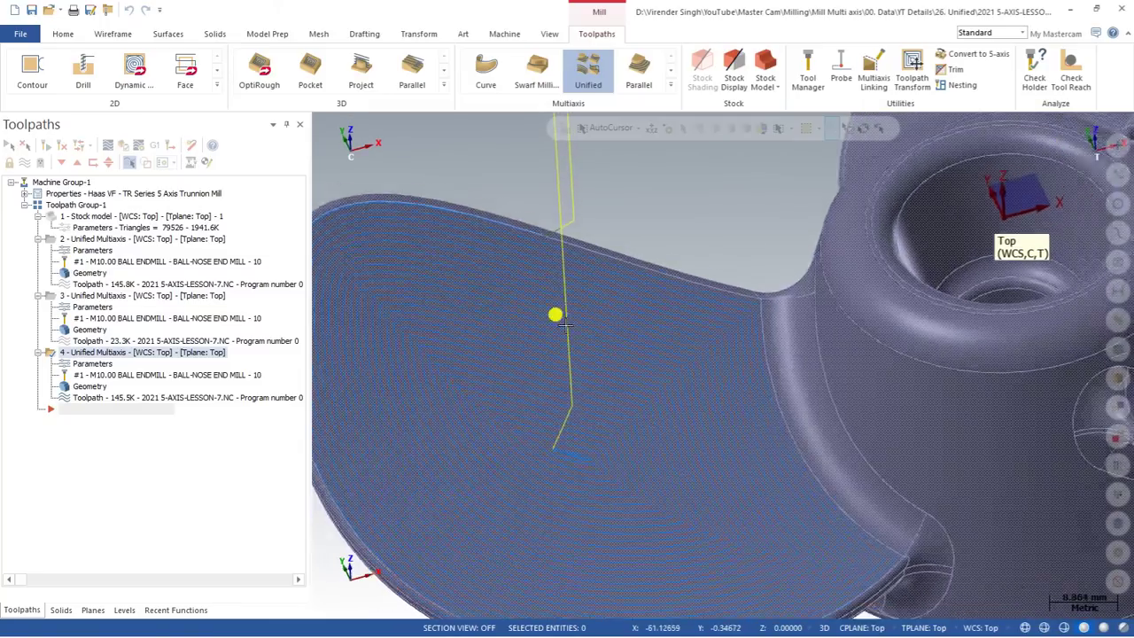
{"action": "scroll", "coordinate": [532, 388], "scroll_direction": "up", "scroll_amount": 4}
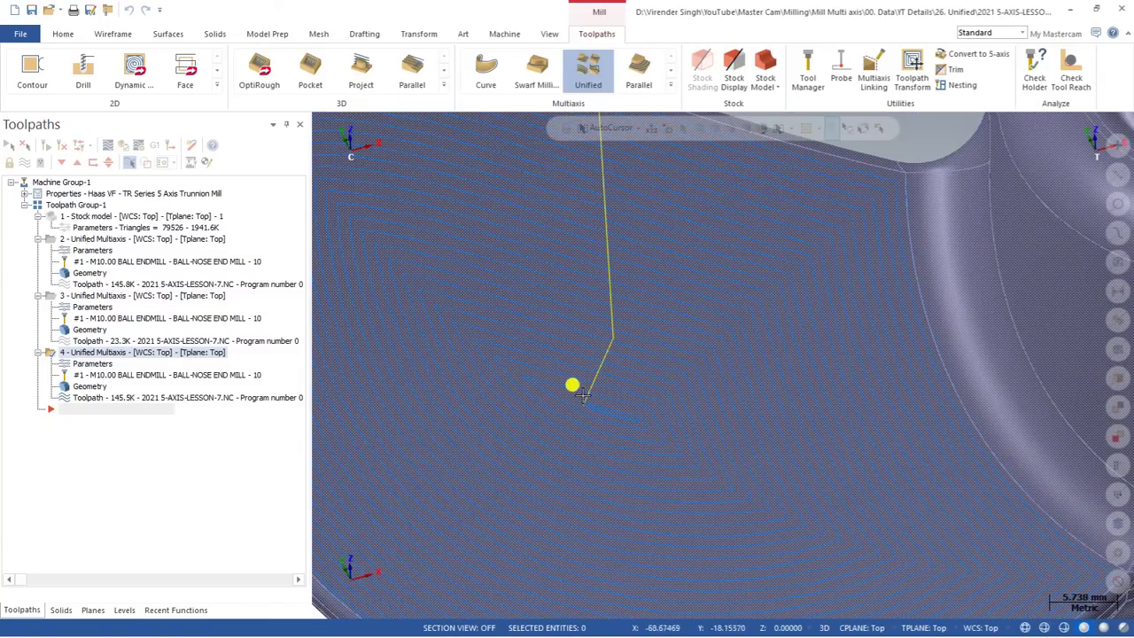
{"action": "scroll", "coordinate": [580, 406], "scroll_direction": "up", "scroll_amount": 1}
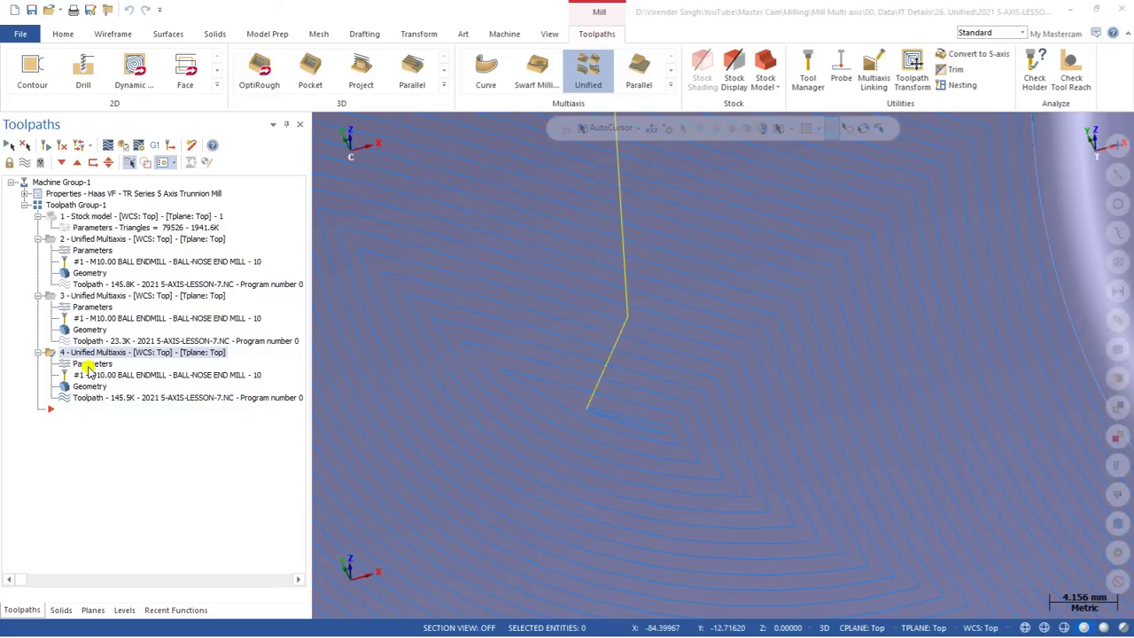
{"action": "left_click", "coordinate": [87, 364]}
{"action": "left_click", "coordinate": [228, 160]}
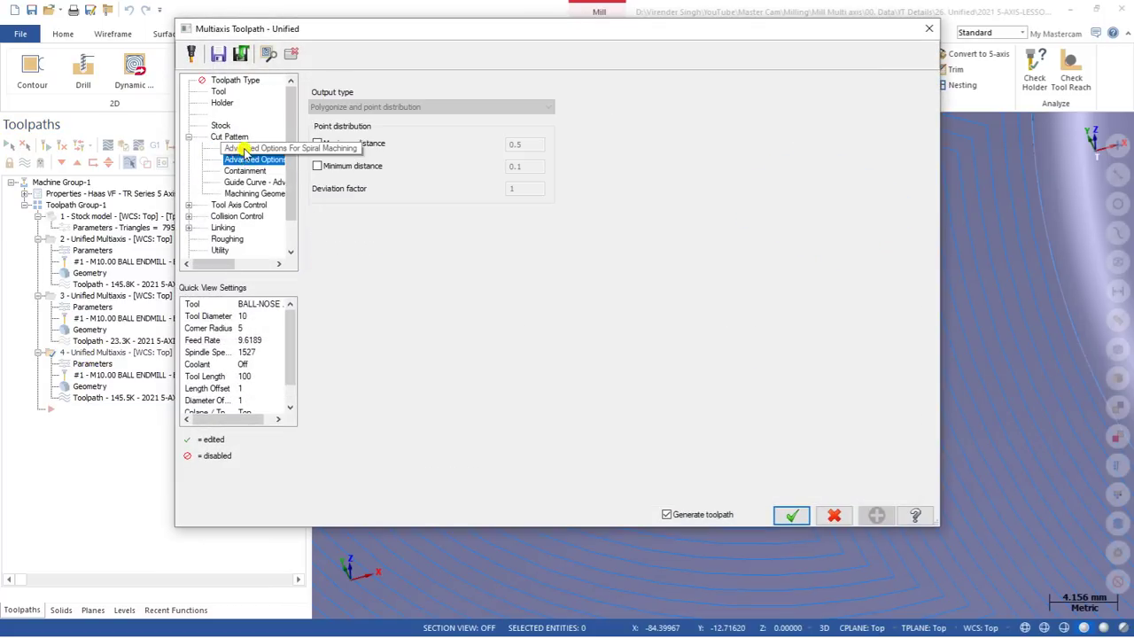
{"action": "left_click", "coordinate": [236, 148]}
Change the Curve pattern's style from Guide to Parallel and regenerate the toolpath.
{"action": "left_click", "coordinate": [228, 136]}
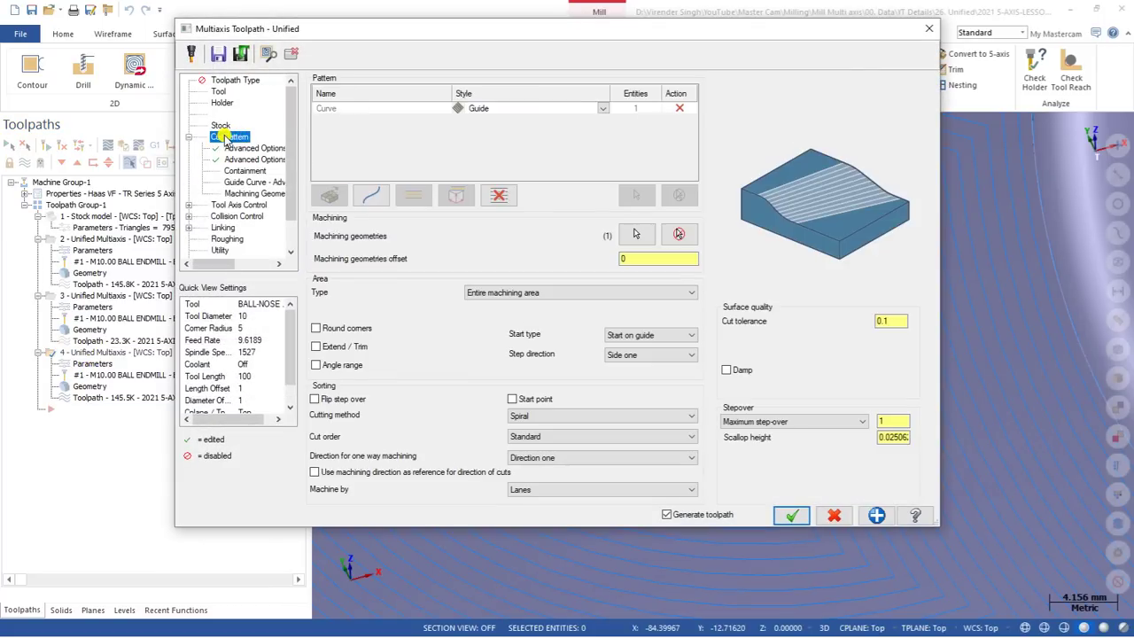
{"action": "left_click", "coordinate": [369, 108]}
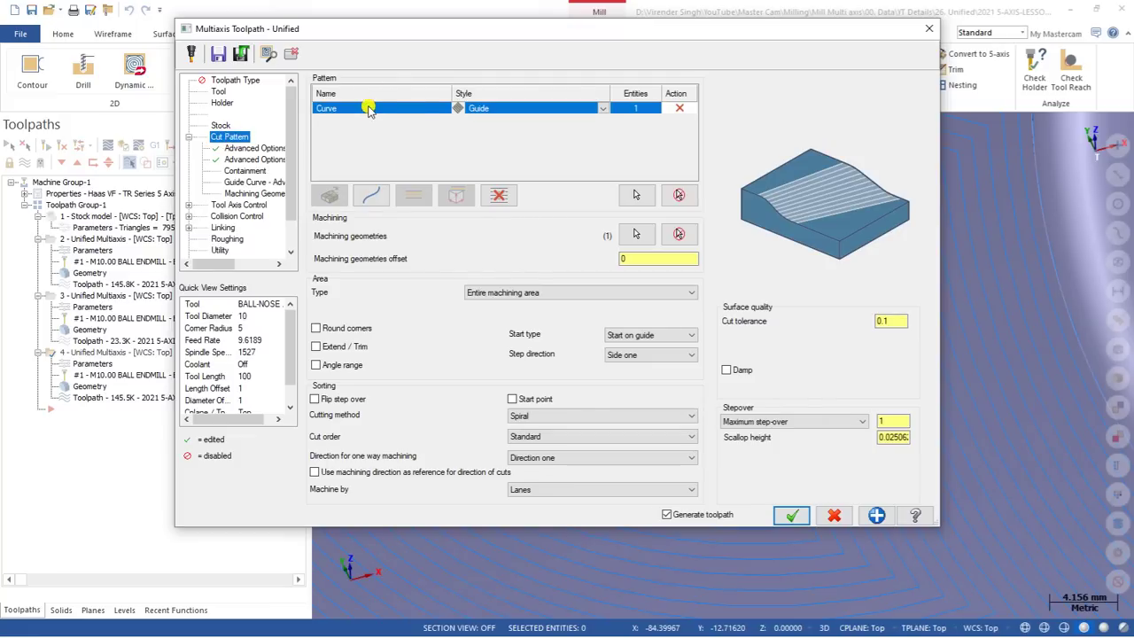
{"action": "left_click", "coordinate": [603, 109]}
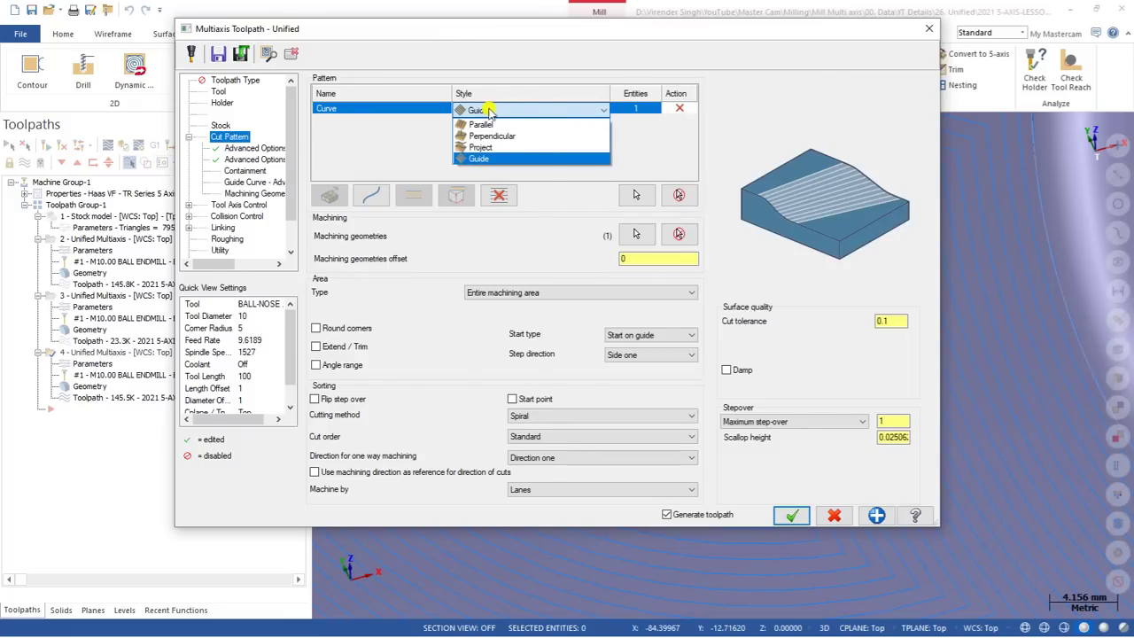
{"action": "left_click", "coordinate": [517, 124]}
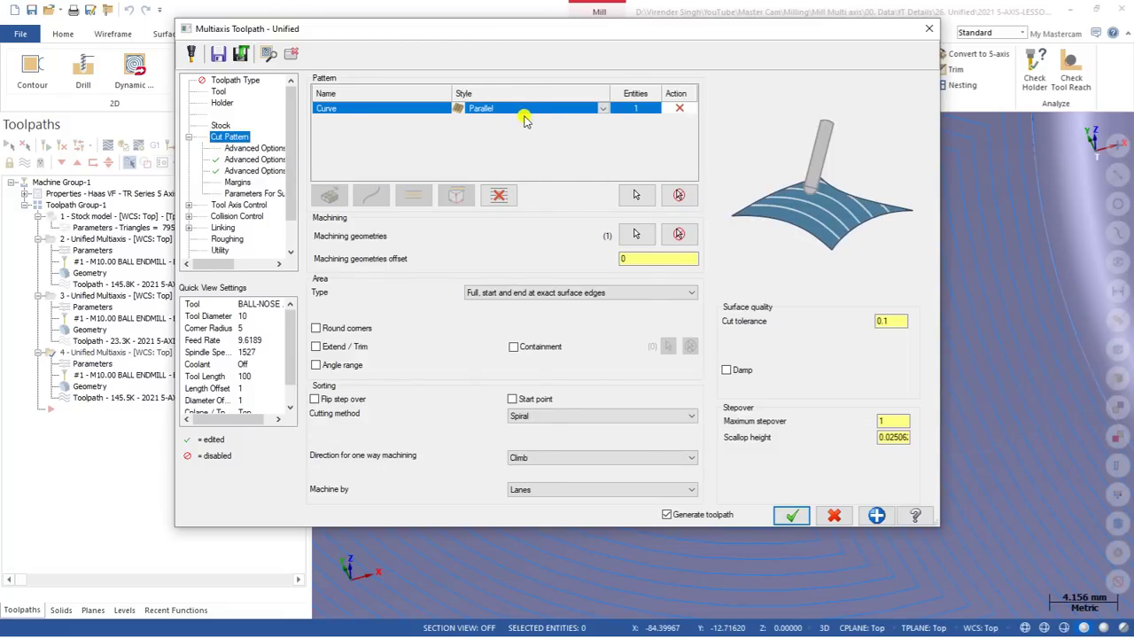
{"action": "left_click", "coordinate": [793, 515]}
{"action": "scroll", "coordinate": [720, 355], "scroll_direction": "down", "scroll_amount": 5}
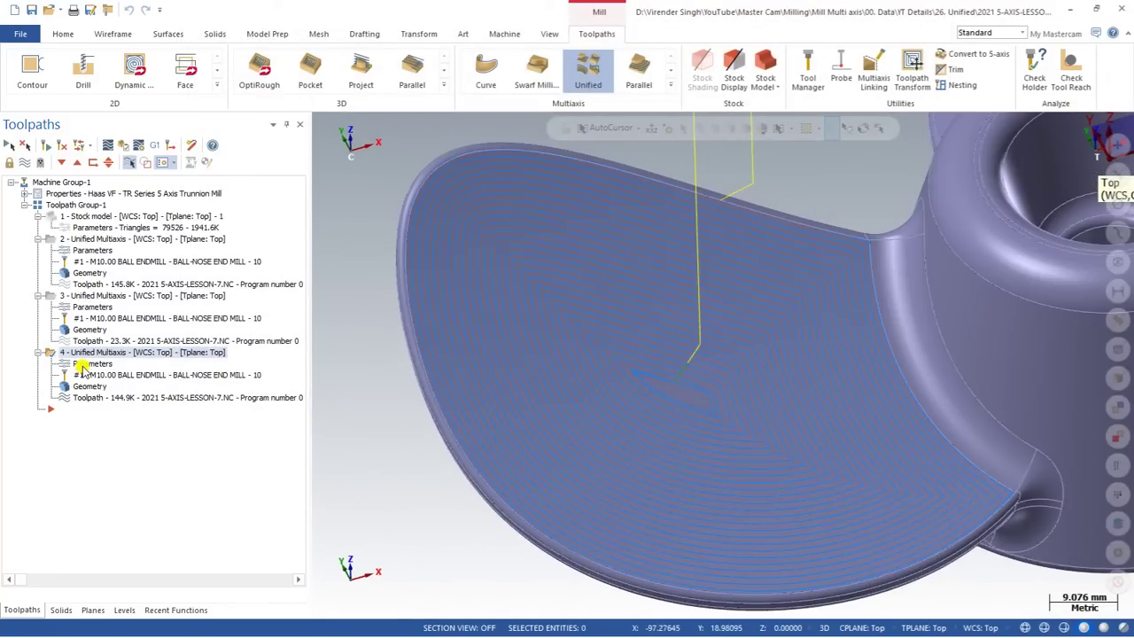
Set the step over calculation method to Exact in the blade face operation's advanced cut pattern options and regenerate the toolpath.
{"action": "left_click", "coordinate": [80, 364]}
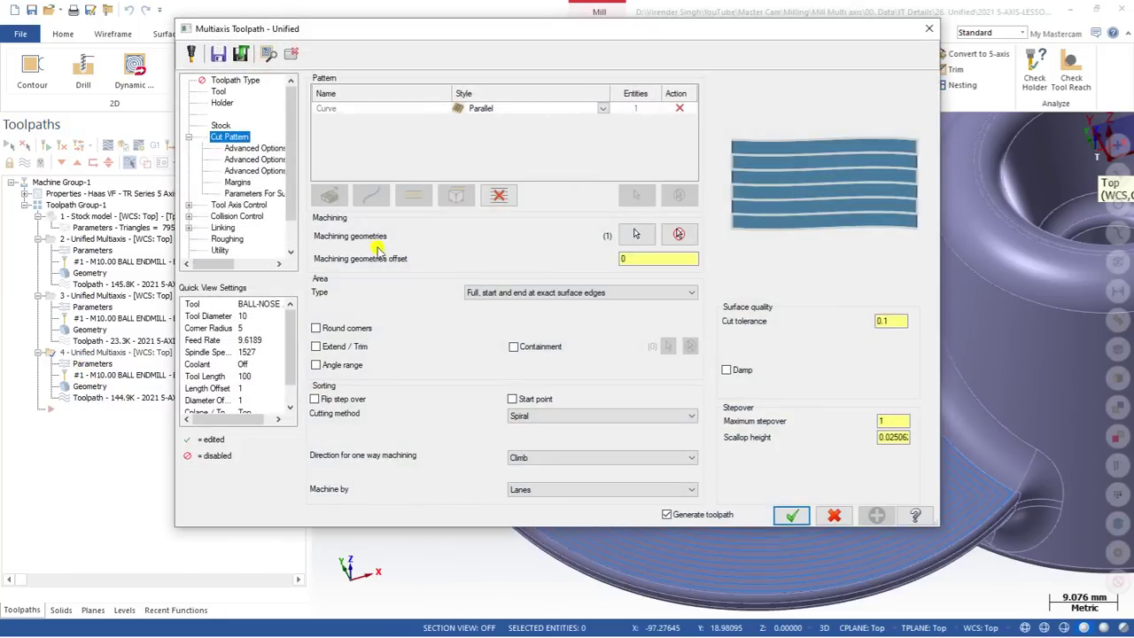
{"action": "left_click", "coordinate": [246, 149]}
{"action": "left_click", "coordinate": [243, 160]}
{"action": "left_click", "coordinate": [237, 172]}
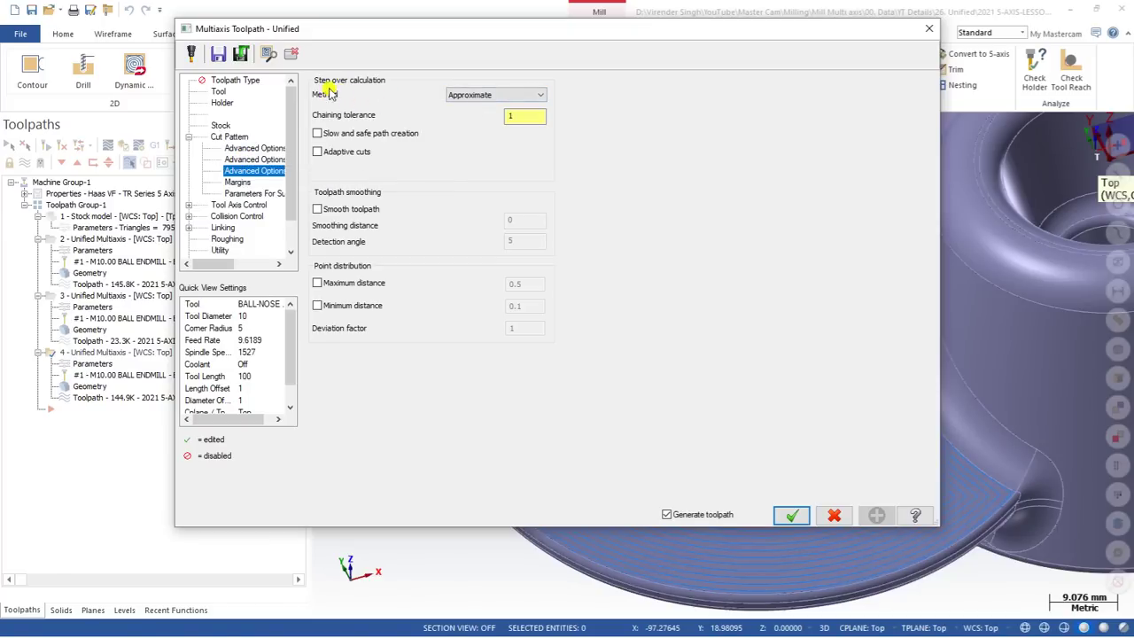
{"action": "left_click", "coordinate": [455, 96]}
{"action": "left_click", "coordinate": [458, 117]}
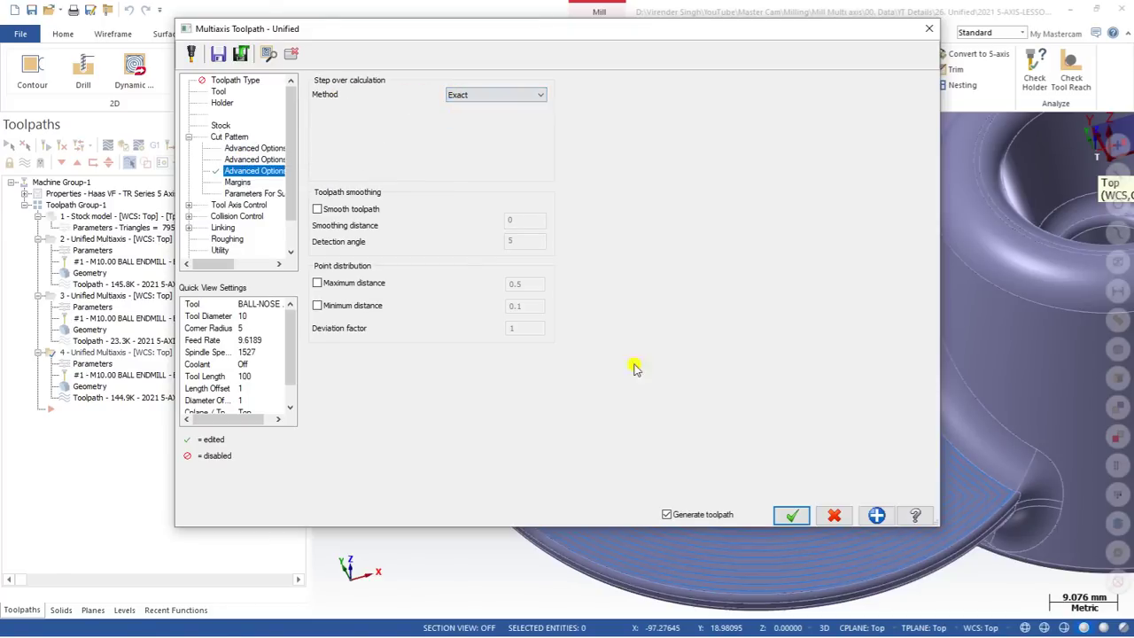
{"action": "left_click", "coordinate": [779, 513]}
{"action": "scroll", "coordinate": [696, 435], "scroll_direction": "down", "scroll_amount": 3}
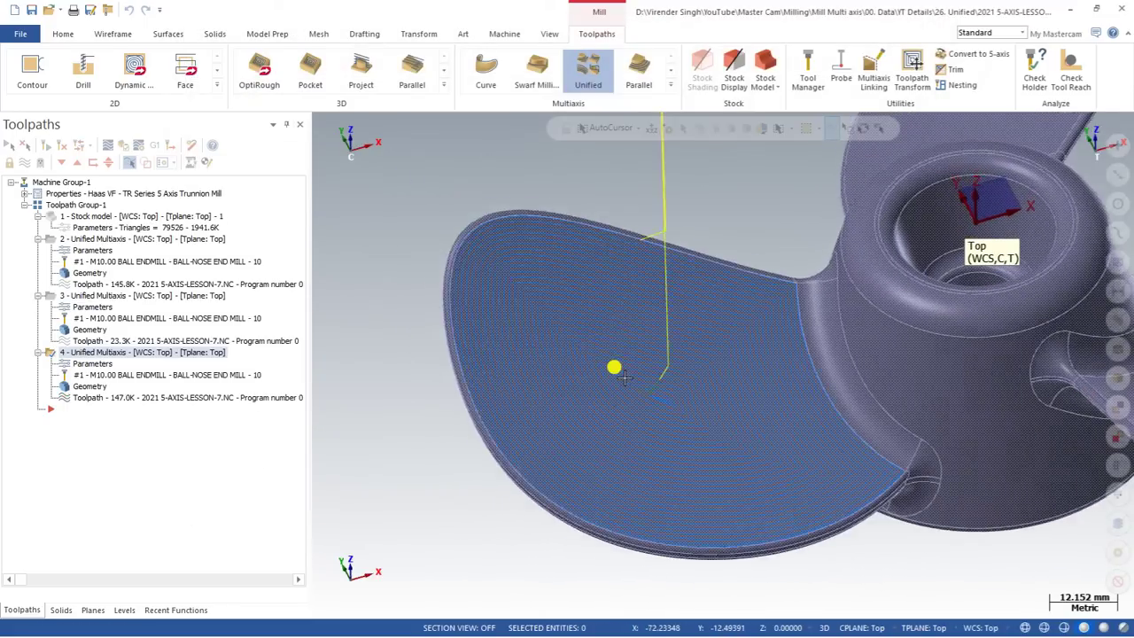
{"action": "mouse_move", "coordinate": [627, 379]}
{"action": "middle_mouse_down"}
{"action": "mouse_move", "coordinate": [642, 331]}
{"action": "mouse_move", "coordinate": [672, 344]}
{"action": "mouse_move", "coordinate": [620, 346]}
{"action": "middle_mouse_up"}
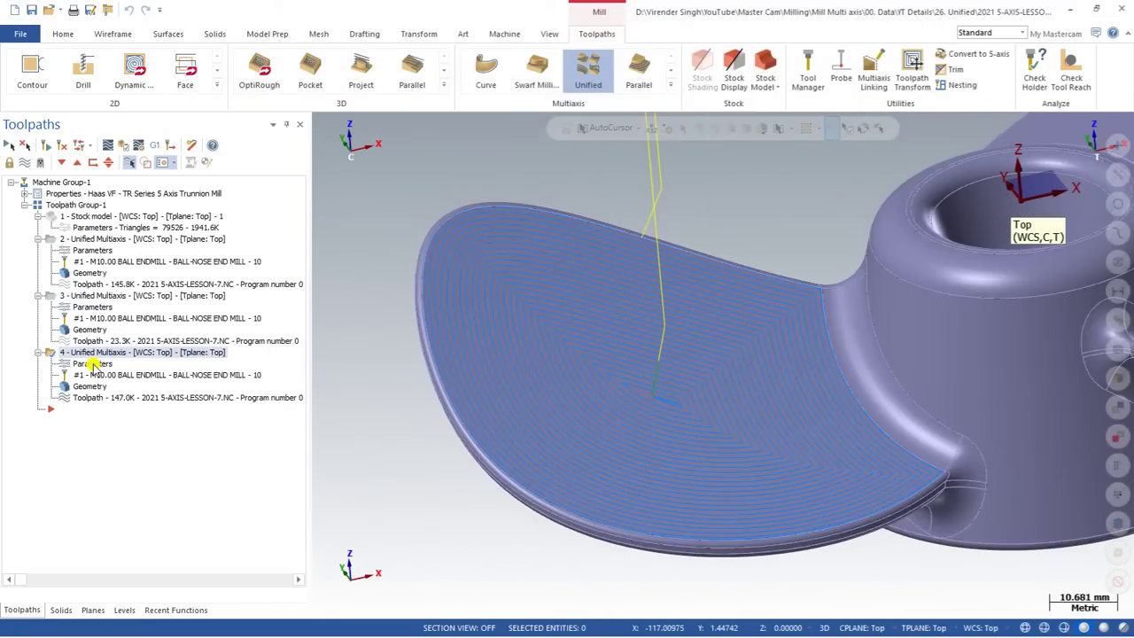
Change the blade face operation's Curve pattern style to Guide and regenerate the toolpath.
{"action": "left_click", "coordinate": [105, 364]}
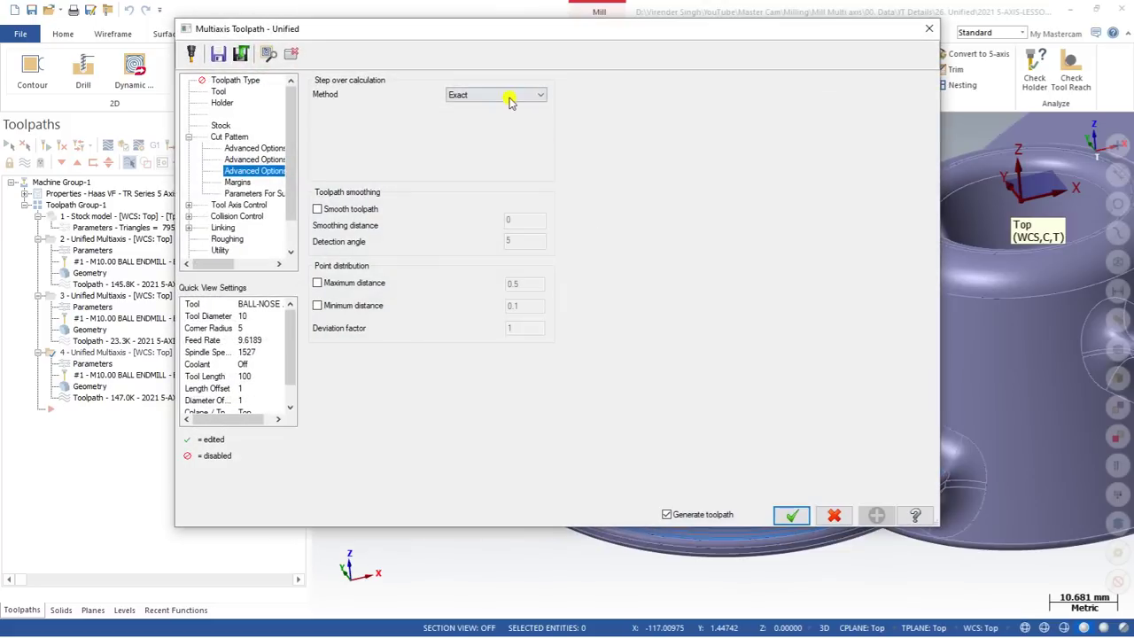
{"action": "left_click", "coordinate": [510, 97]}
{"action": "left_click", "coordinate": [228, 139]}
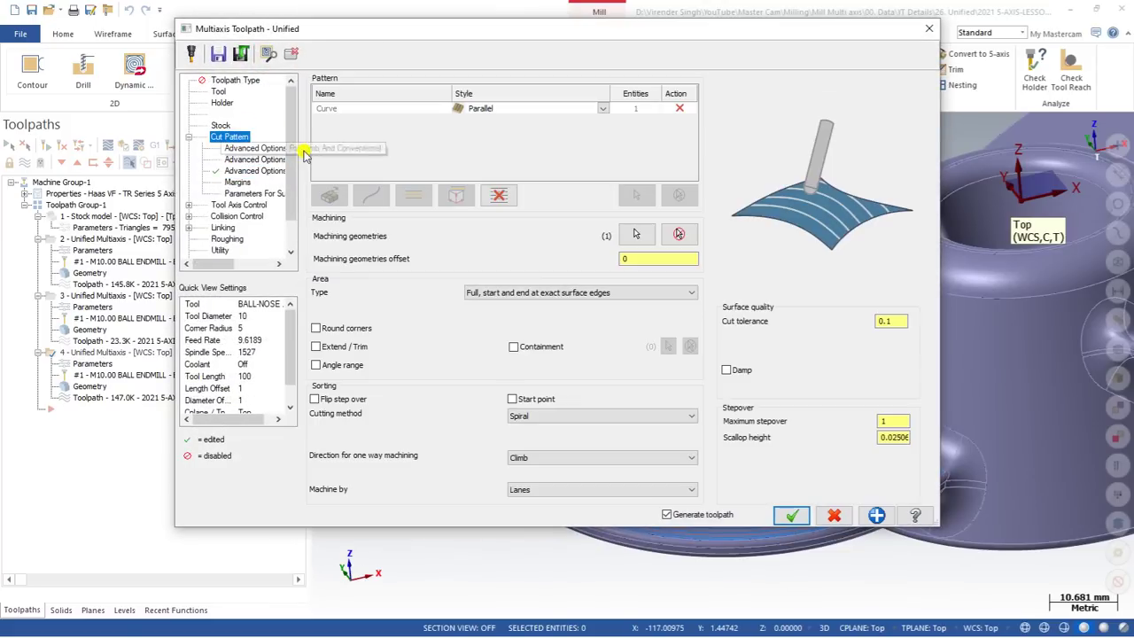
{"action": "left_click", "coordinate": [602, 109]}
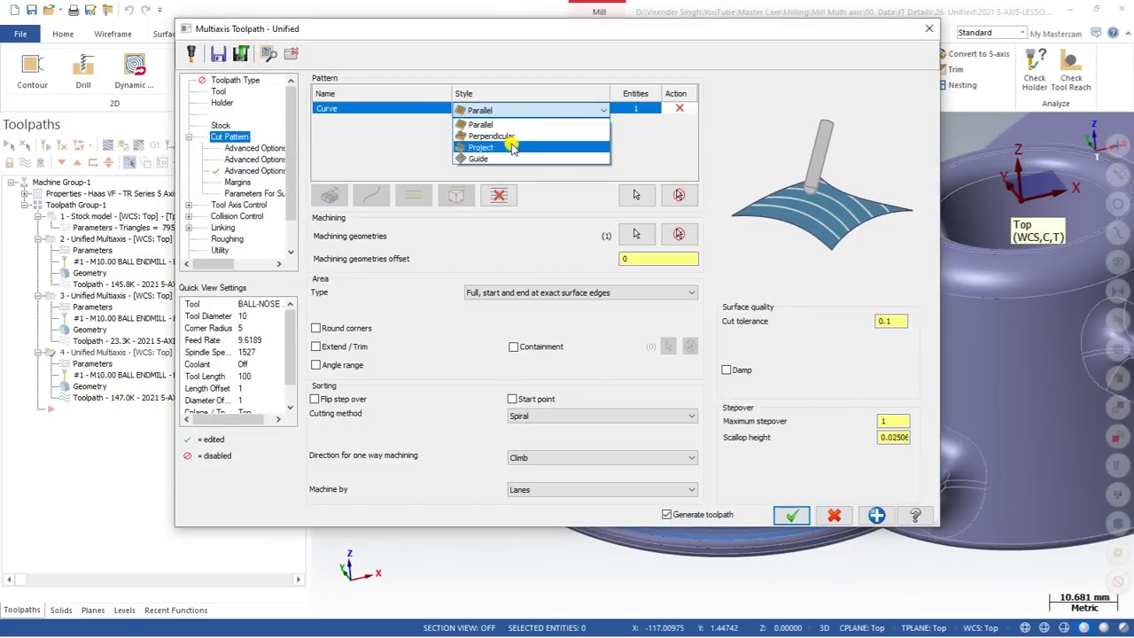
{"action": "left_click", "coordinate": [500, 159]}
{"action": "left_click", "coordinate": [791, 514]}
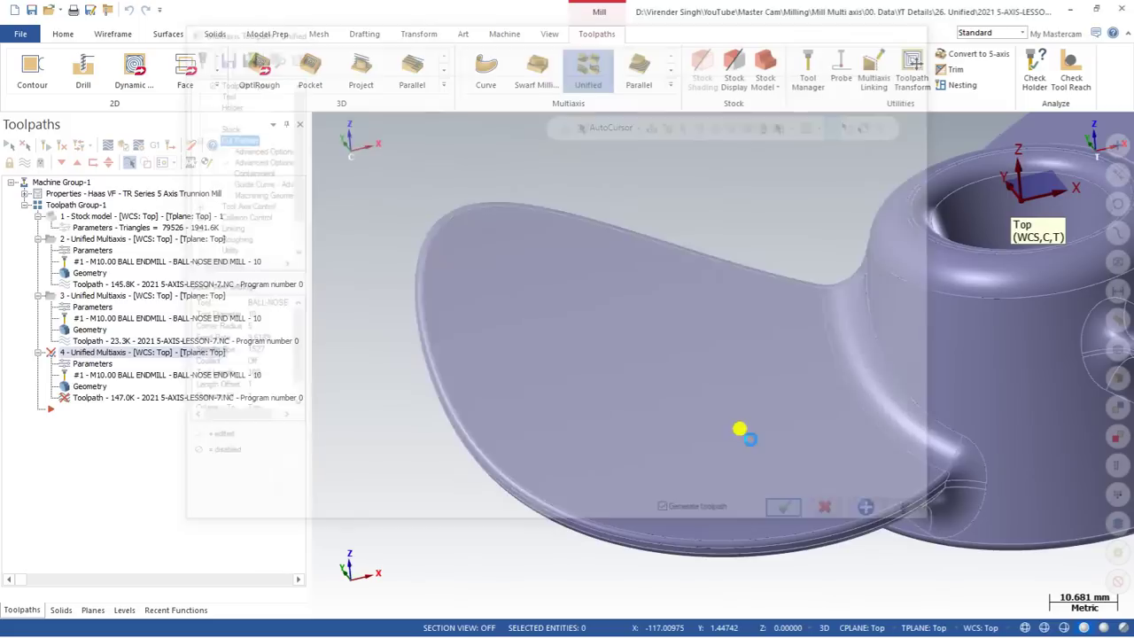
Examine the guide-curve passes across the front blade face and the edges bounding the root fillet.
{"action": "scroll", "coordinate": [640, 347], "scroll_direction": "down", "scroll_amount": 2}
{"action": "scroll", "coordinate": [655, 342], "scroll_direction": "up", "scroll_amount": 2}
{"action": "scroll", "coordinate": [667, 355], "scroll_direction": "down", "scroll_amount": 1}
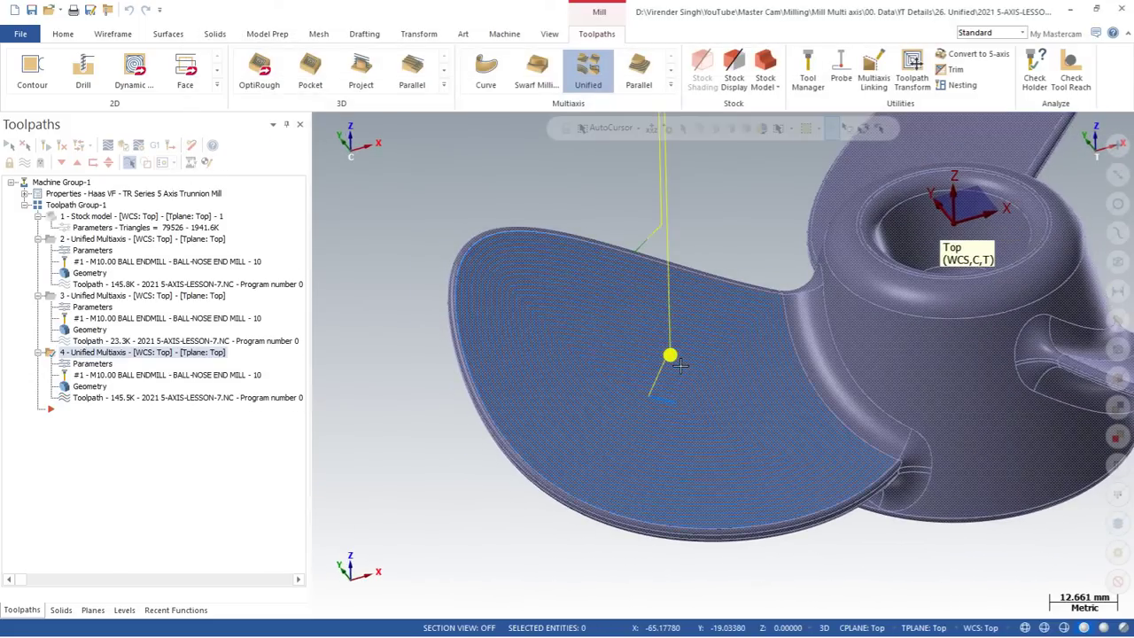
{"action": "scroll", "coordinate": [671, 352], "scroll_direction": "up", "scroll_amount": 3}
{"action": "scroll", "coordinate": [660, 351], "scroll_direction": "down", "scroll_amount": 1}
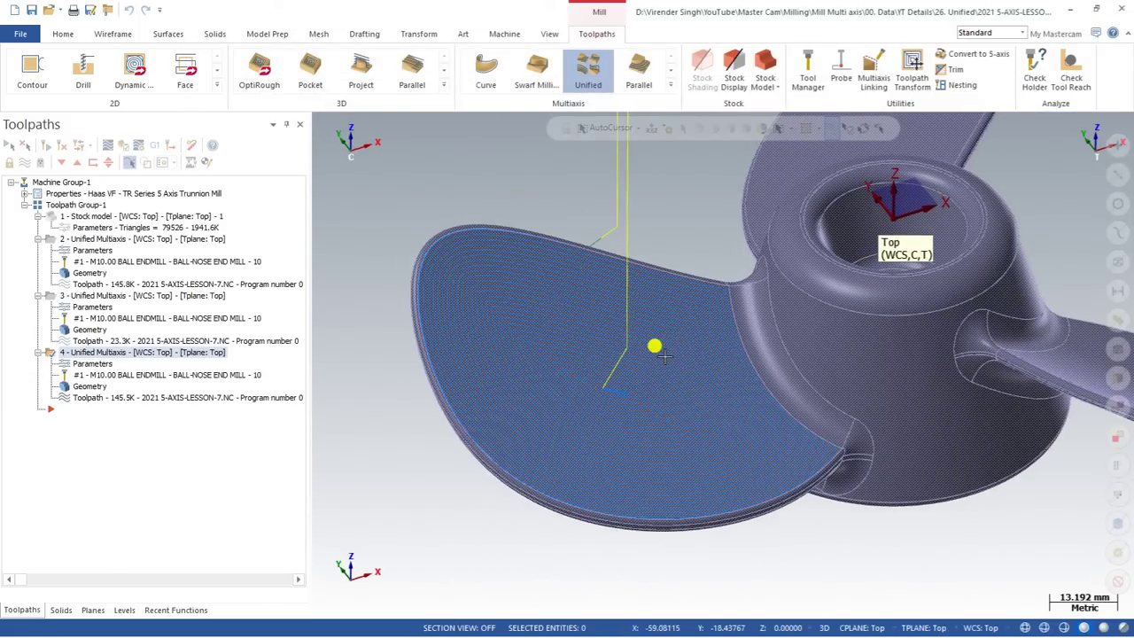
{"action": "scroll", "coordinate": [662, 354], "scroll_direction": "down", "scroll_amount": 1}
{"action": "scroll", "coordinate": [660, 346], "scroll_direction": "up", "scroll_amount": 1}
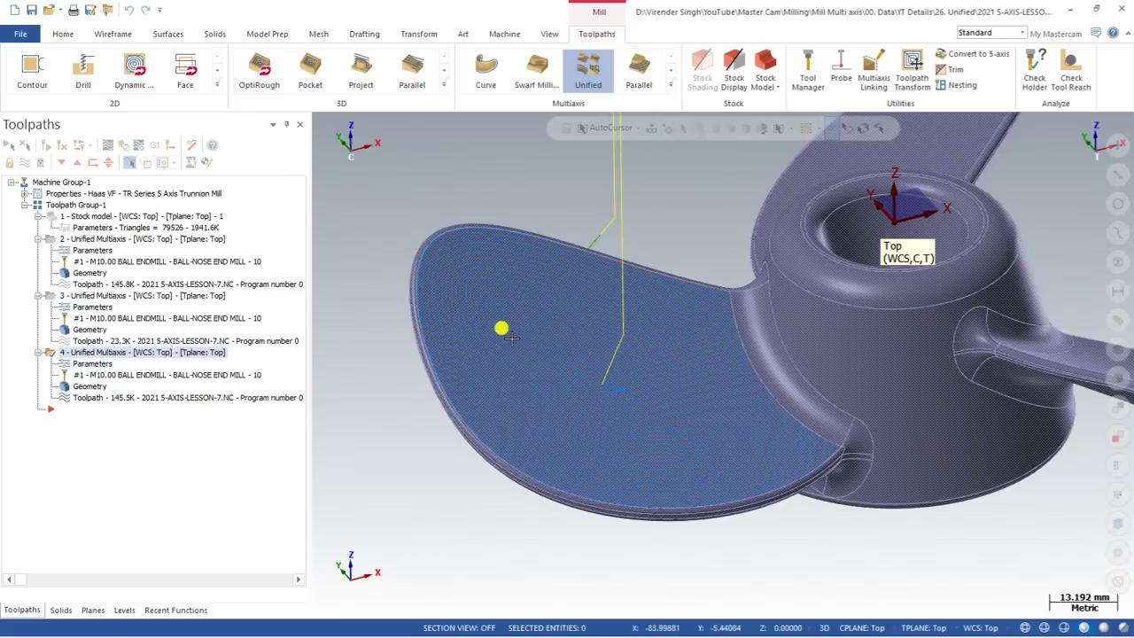
{"action": "scroll", "coordinate": [580, 330], "scroll_direction": "down", "scroll_amount": 1}
{"action": "middle_click_drag", "start_coordinate": [580, 329], "coordinate": [658, 332]}
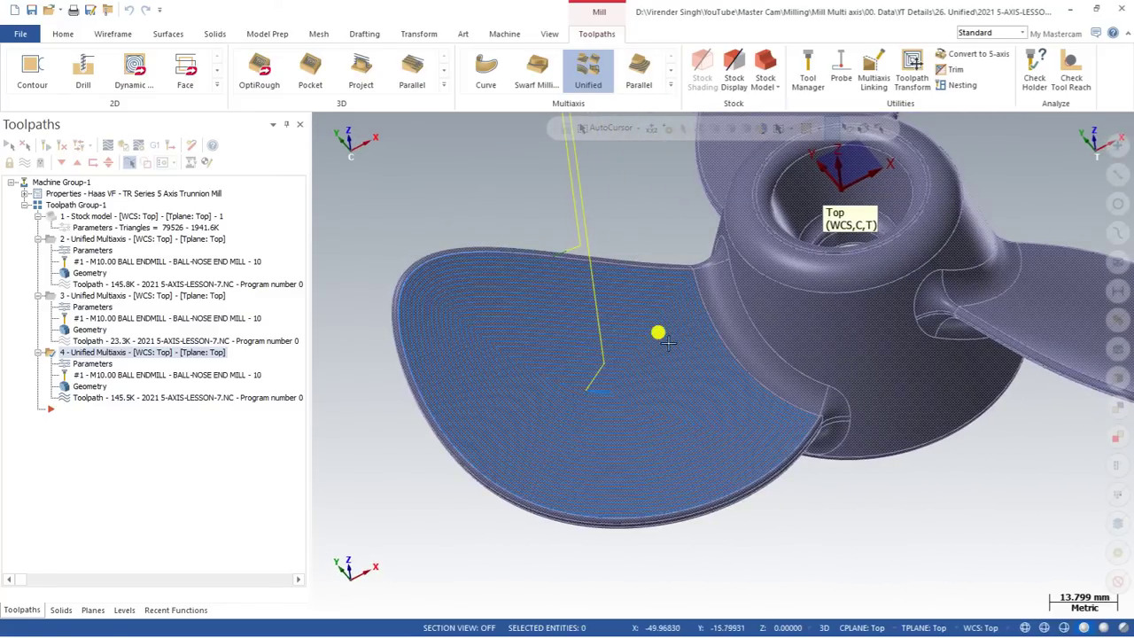
{"action": "scroll", "coordinate": [702, 290], "scroll_direction": "up", "scroll_amount": 1}
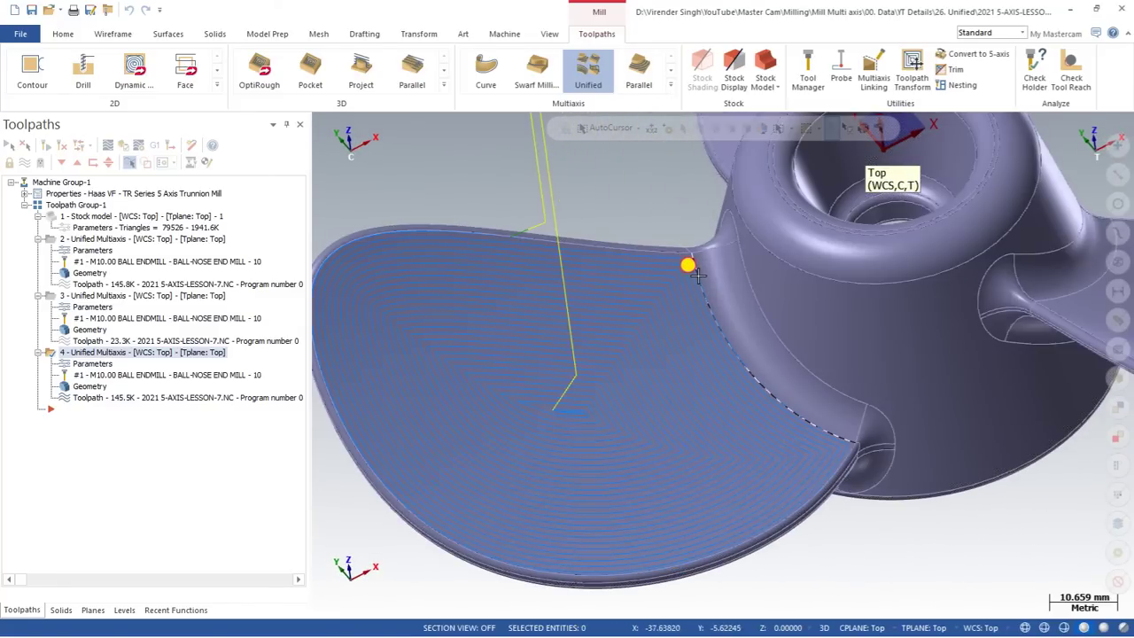
{"action": "left_click", "coordinate": [698, 275]}
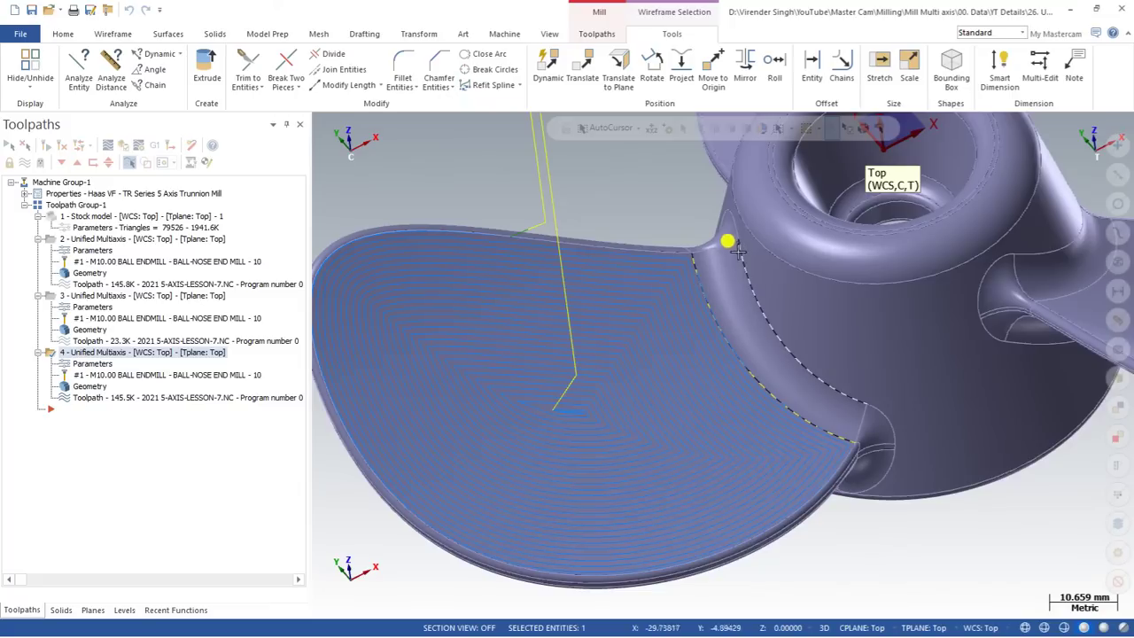
{"action": "left_click", "coordinate": [670, 184]}
Create a new Unified toolpath with a Curve pattern chained along the root fillet's blade-side edge.
{"action": "left_click", "coordinate": [596, 35]}
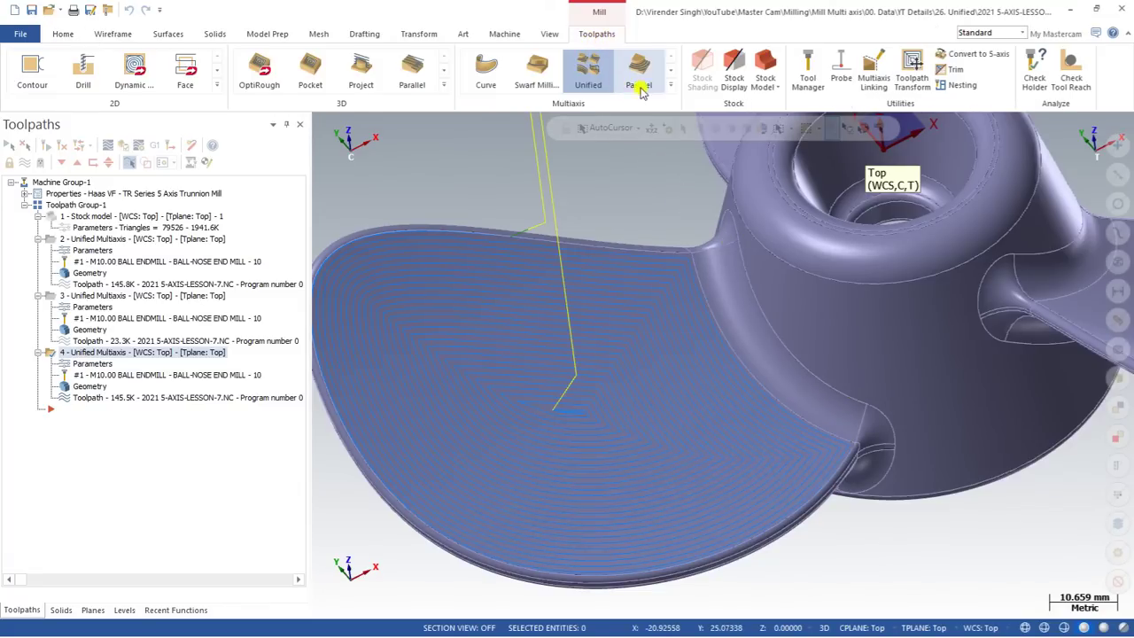
{"action": "left_click", "coordinate": [670, 85]}
{"action": "left_click", "coordinate": [589, 95]}
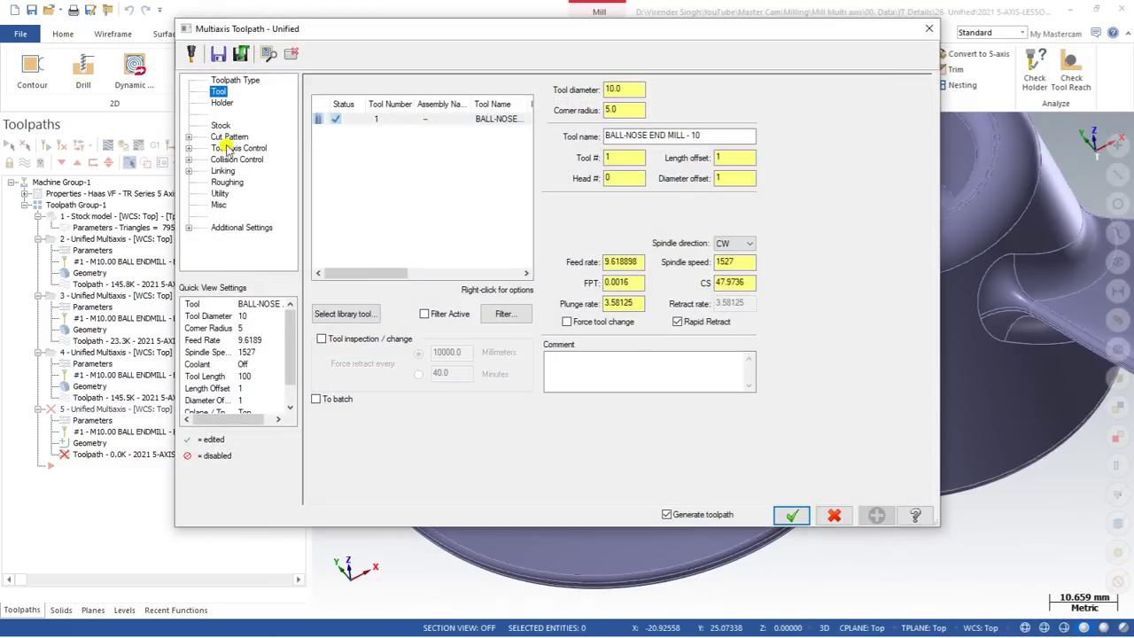
{"action": "left_click", "coordinate": [229, 139]}
{"action": "left_click", "coordinate": [370, 196]}
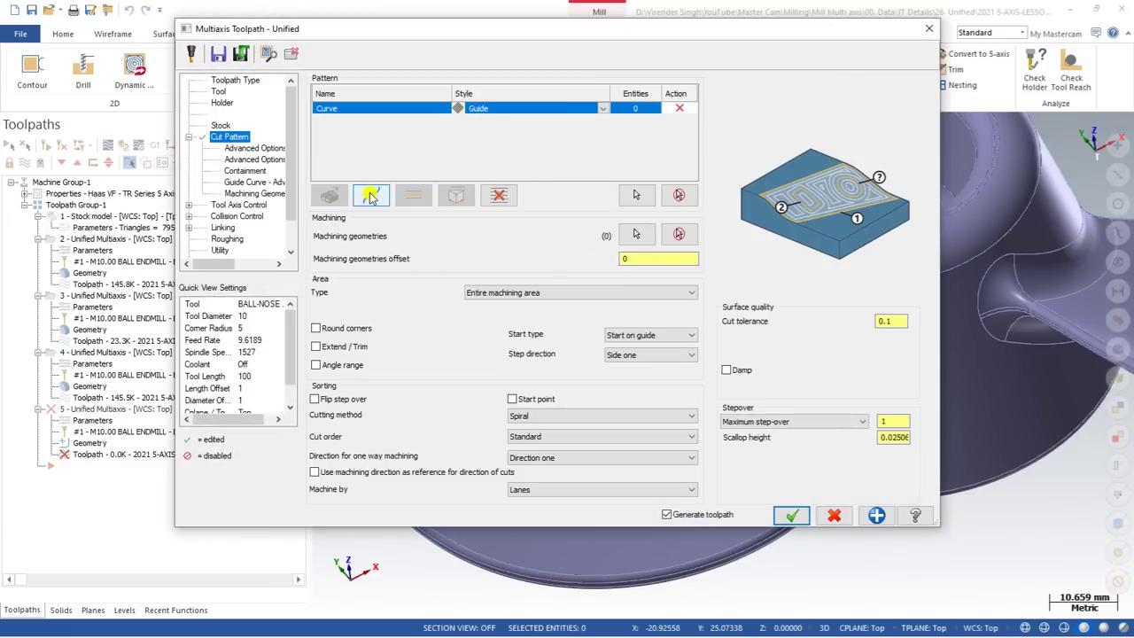
{"action": "left_click", "coordinate": [636, 195]}
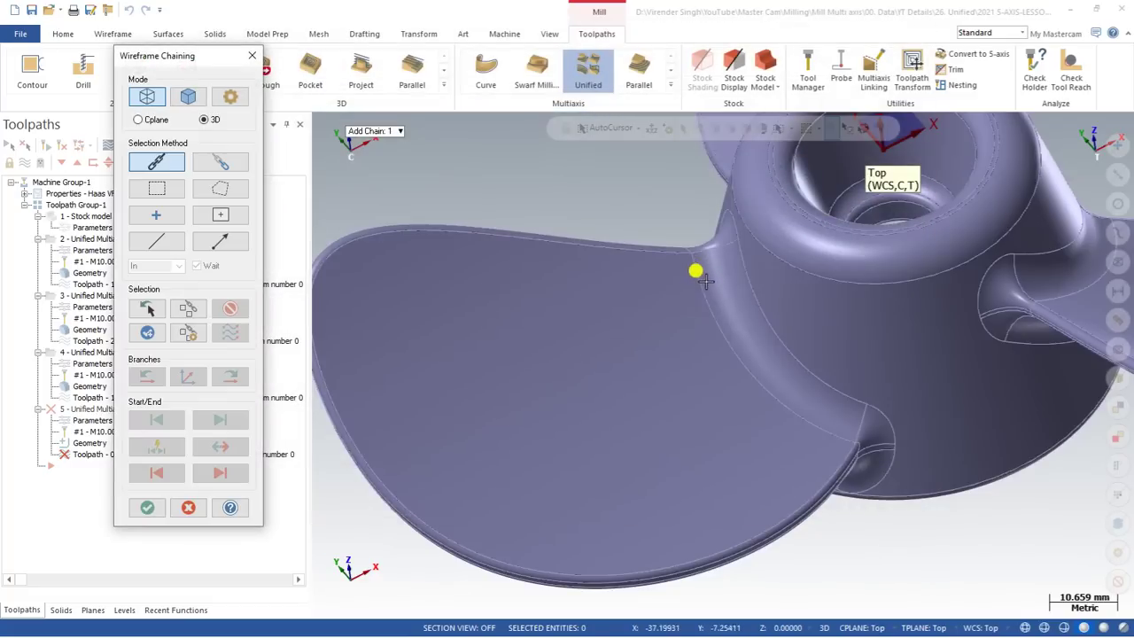
{"action": "left_click", "coordinate": [697, 269]}
{"action": "left_click", "coordinate": [149, 506]}
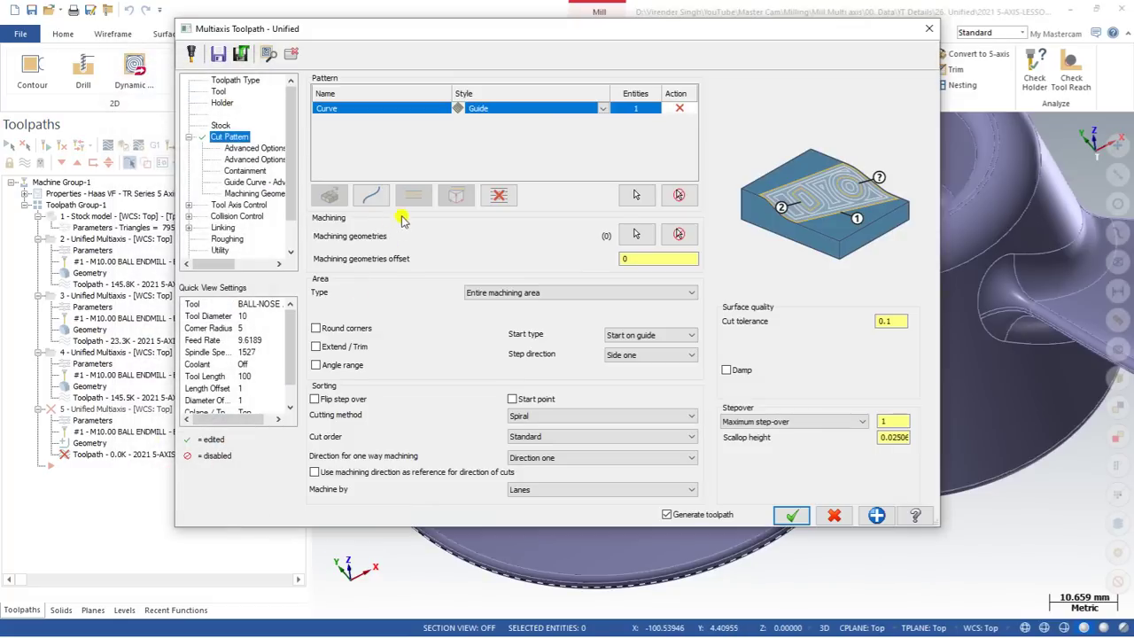
Add a second Curve pattern along the fillet's hub-side edge and set the curves' style to Morph.
{"action": "left_click", "coordinate": [370, 196]}
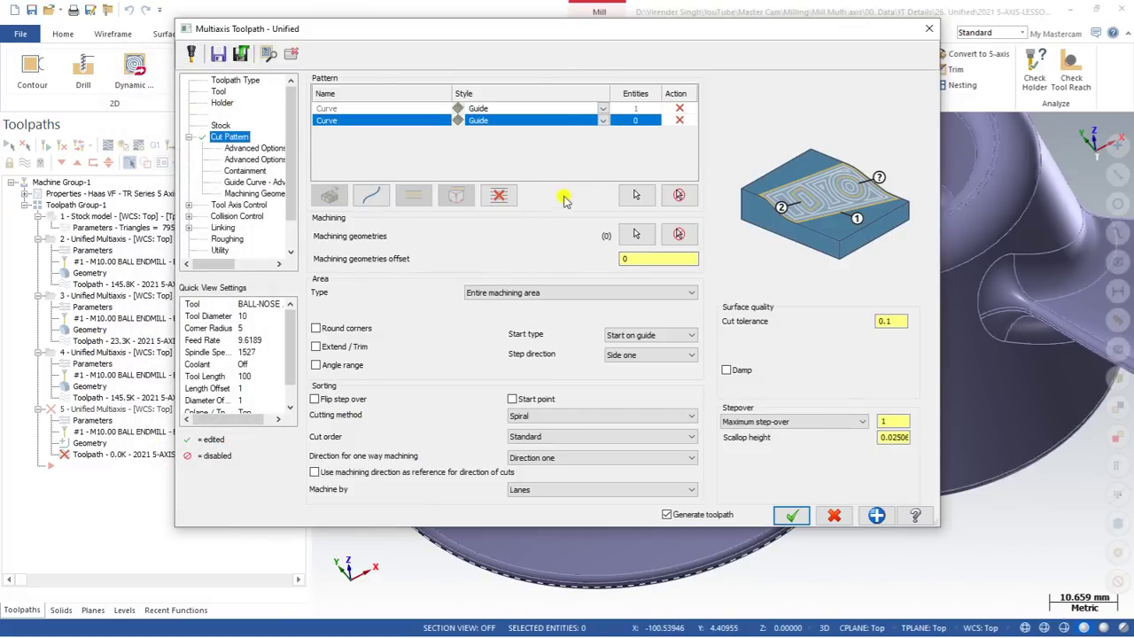
{"action": "left_click", "coordinate": [635, 197]}
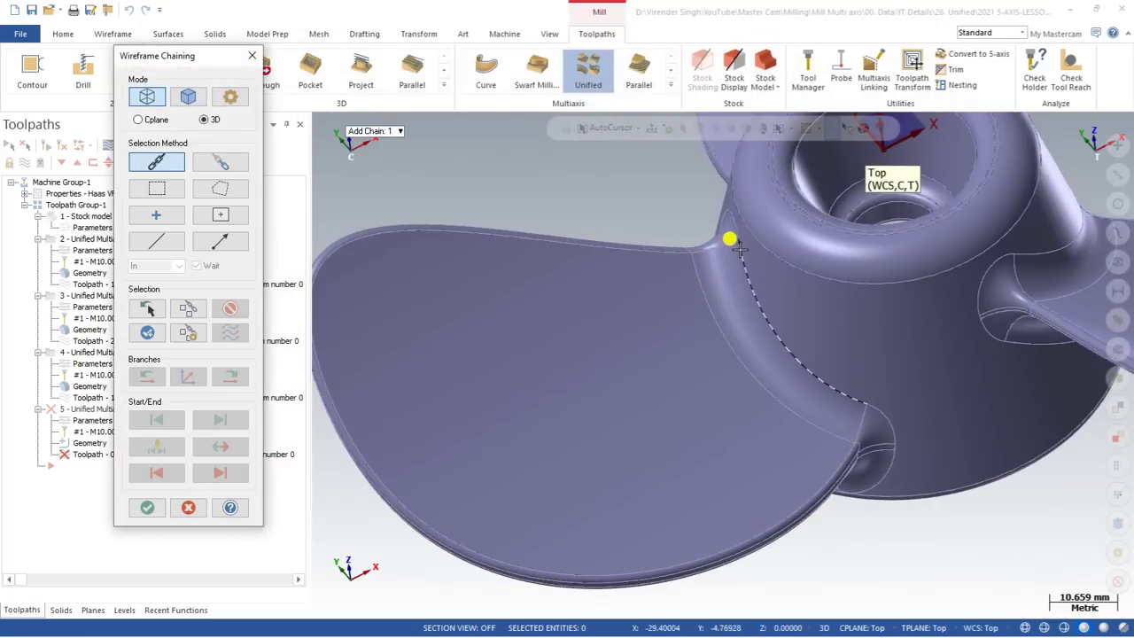
{"action": "left_click", "coordinate": [148, 506]}
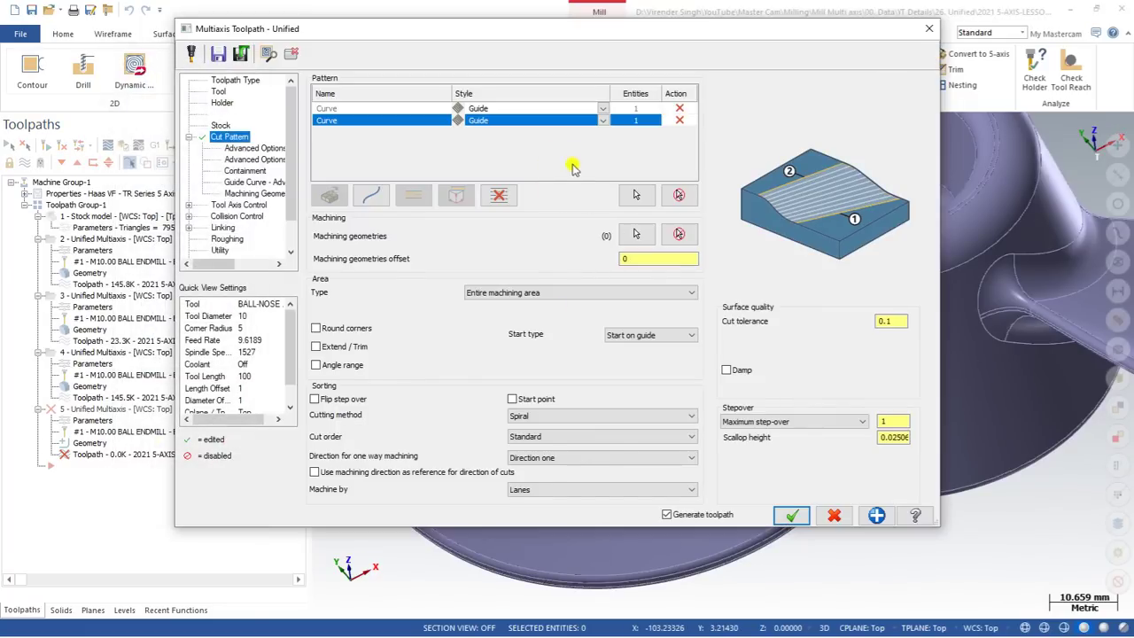
{"action": "left_click", "coordinate": [605, 109]}
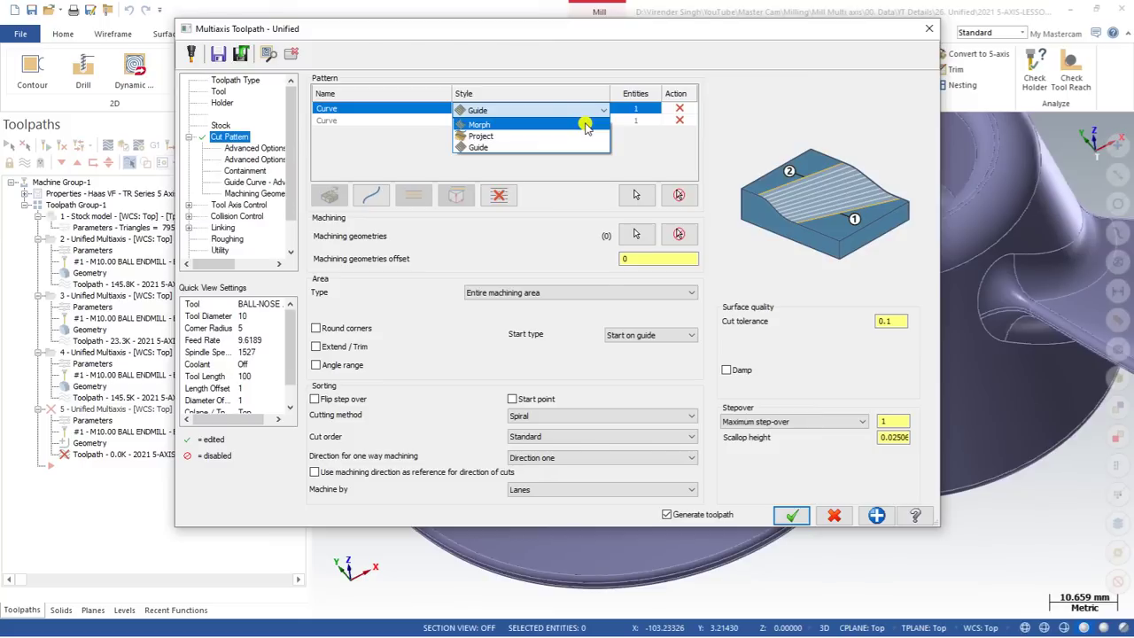
{"action": "left_click", "coordinate": [585, 125]}
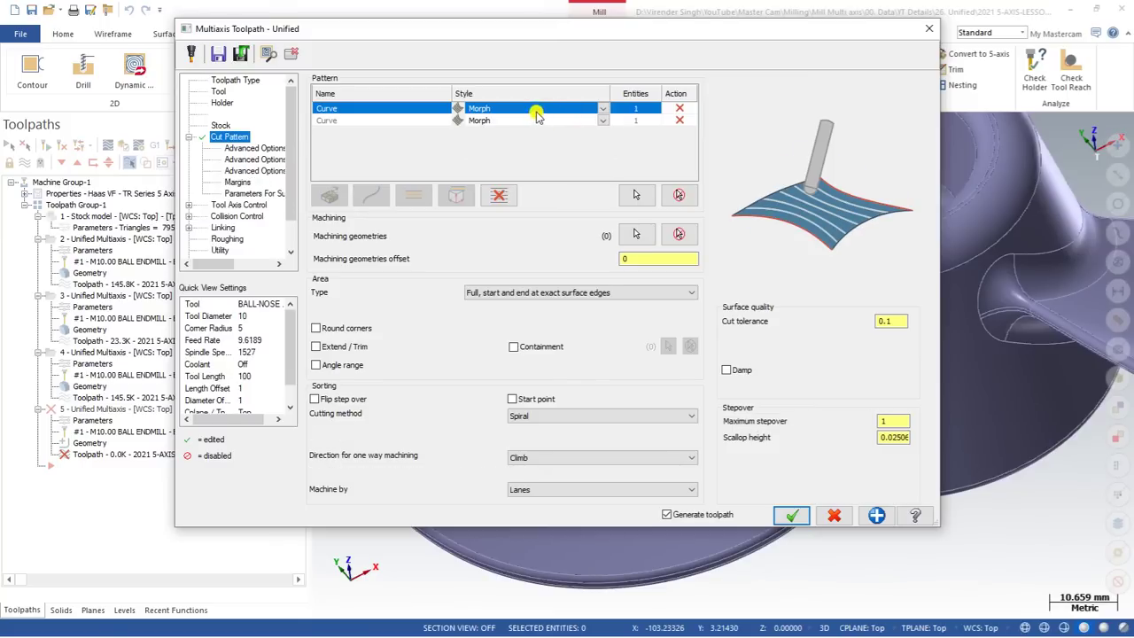
Choose the front blade's root fillet face as machining geometry and generate the Morph toolpath.
{"action": "left_click", "coordinate": [635, 233]}
{"action": "left_click", "coordinate": [725, 264]}
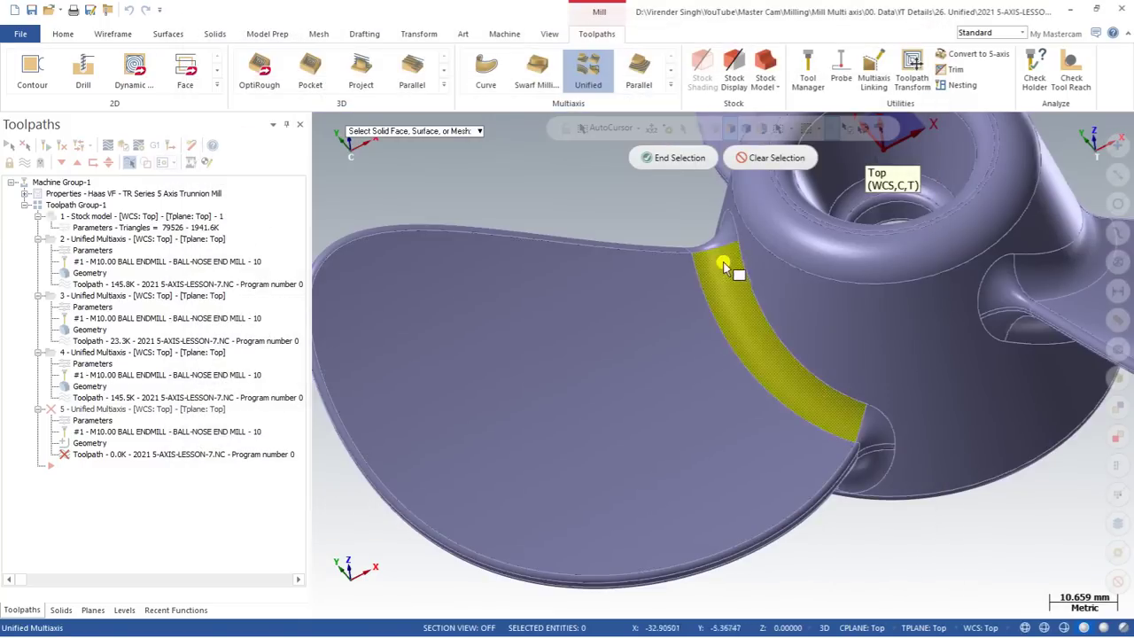
{"action": "left_click", "coordinate": [659, 163]}
{"action": "left_click", "coordinate": [789, 516]}
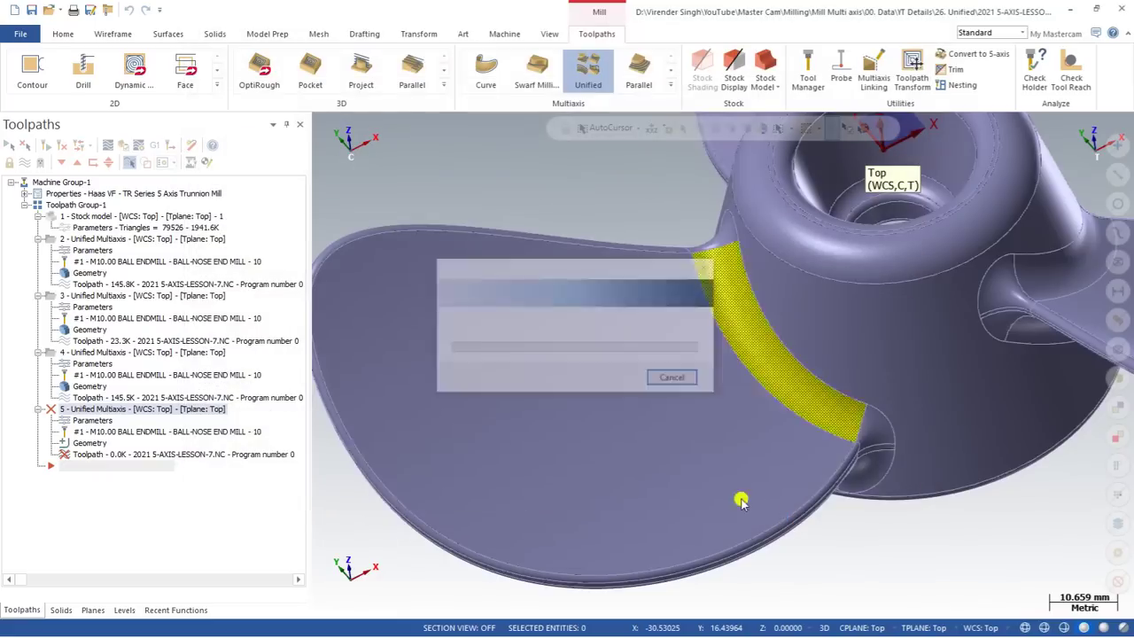
{"action": "mouse_move", "coordinate": [640, 425]}
{"action": "middle_mouse_down"}
{"action": "mouse_move", "coordinate": [640, 399]}
{"action": "mouse_move", "coordinate": [666, 370]}
{"action": "mouse_move", "coordinate": [677, 384]}
{"action": "mouse_move", "coordinate": [656, 372]}
{"action": "mouse_move", "coordinate": [643, 390]}
{"action": "mouse_move", "coordinate": [663, 335]}
{"action": "middle_mouse_up"}
{"action": "scroll", "coordinate": [663, 335], "scroll_direction": "up", "scroll_amount": 2}
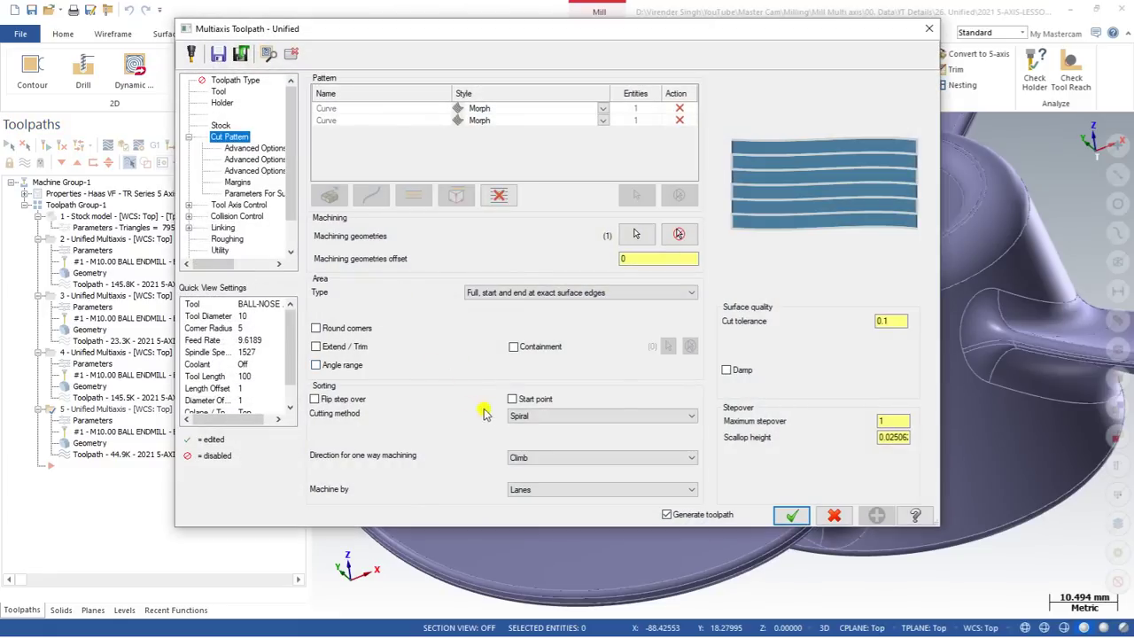
Set the fillet toolpath's cutting method to Zigzag and regenerate it.
{"action": "left_click", "coordinate": [535, 416]}
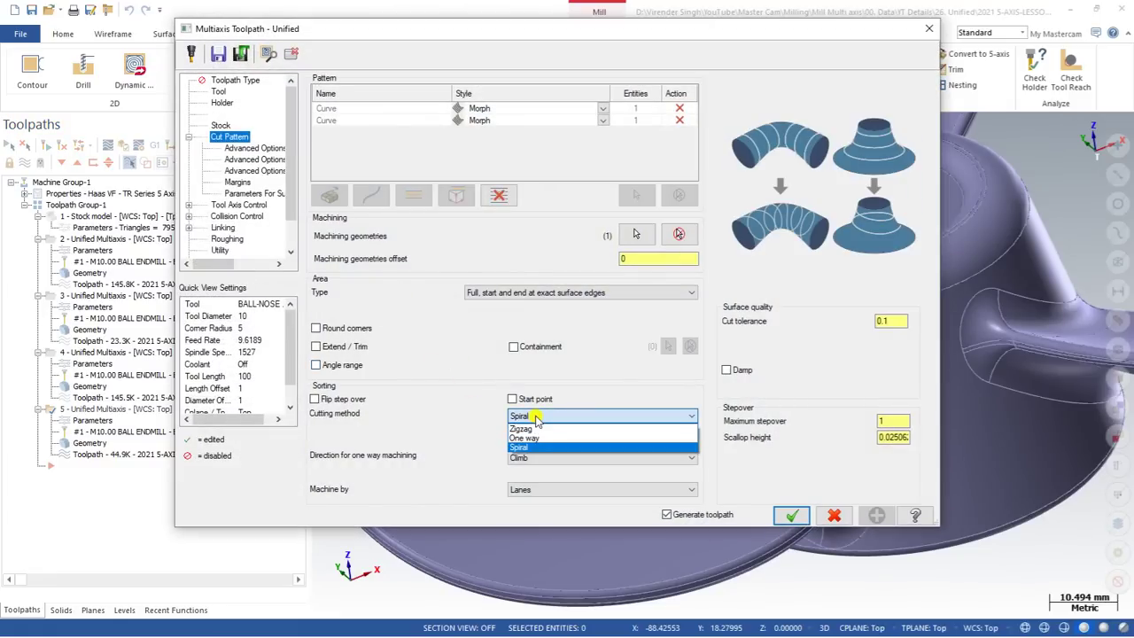
{"action": "left_click", "coordinate": [524, 429]}
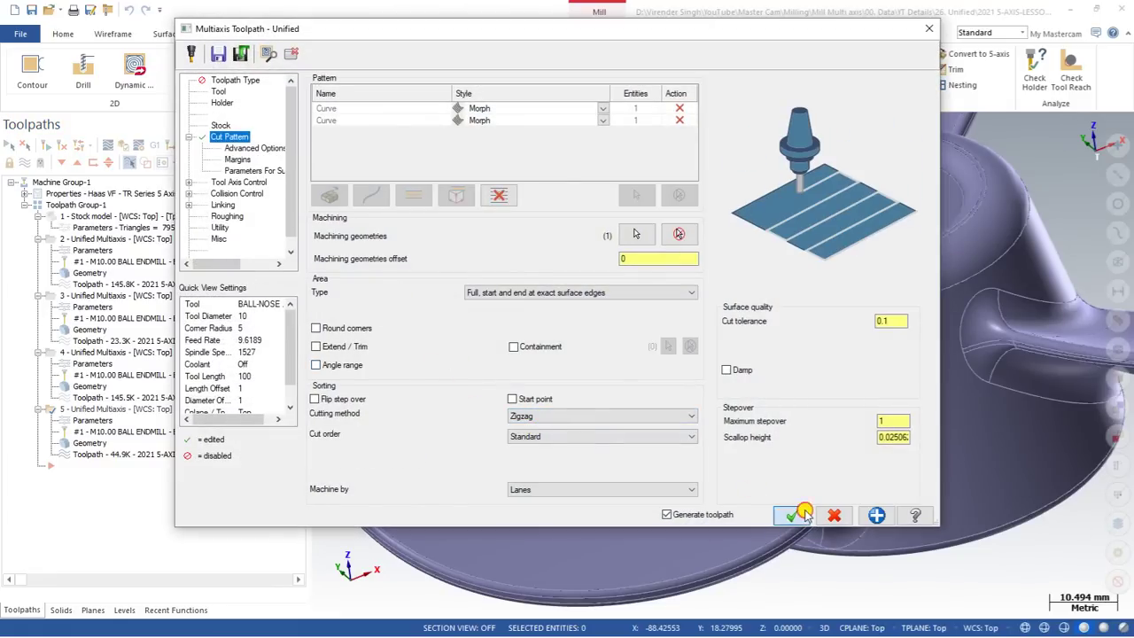
{"action": "left_click", "coordinate": [804, 513]}
{"action": "scroll", "coordinate": [693, 319], "scroll_direction": "up", "scroll_amount": 2}
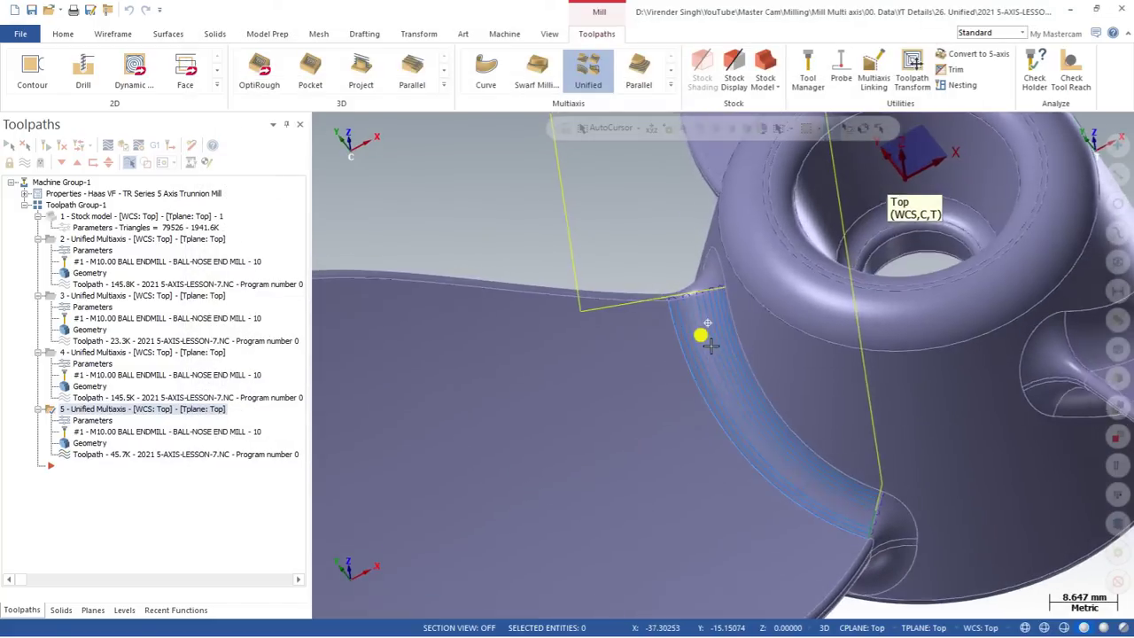
{"action": "middle_click_drag", "start_coordinate": [709, 344], "coordinate": [690, 321]}
Backplot the fillet toolpath to check the ball end mill's motion along the root fillet.
{"action": "left_click", "coordinate": [109, 143]}
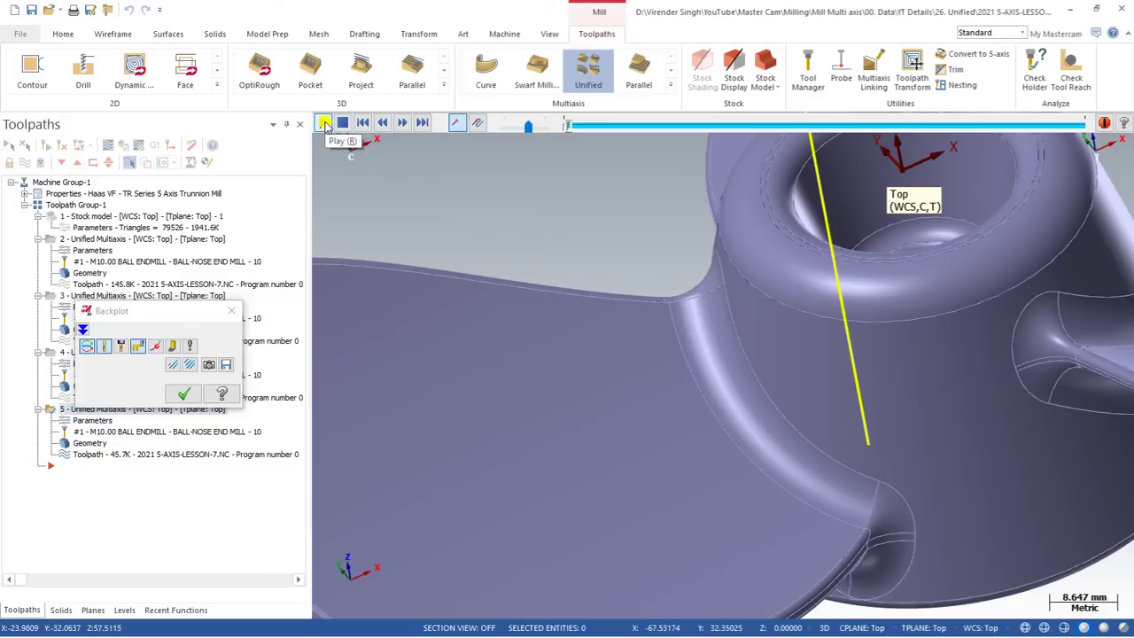
{"action": "left_click", "coordinate": [324, 124]}
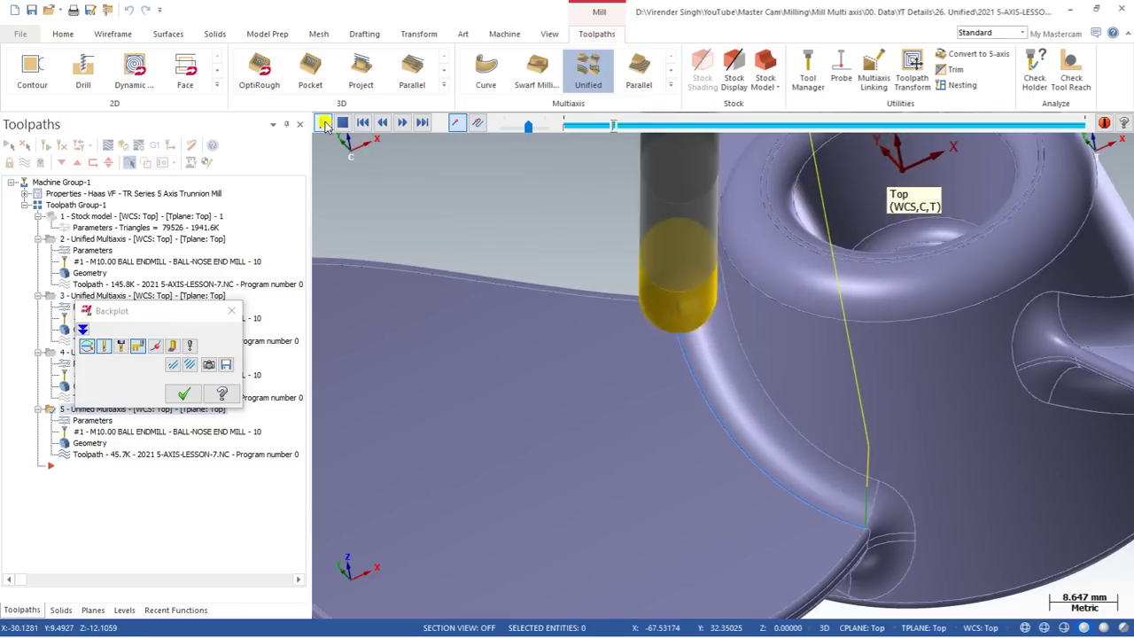
{"action": "scroll", "coordinate": [347, 233], "scroll_direction": "down", "scroll_amount": 4}
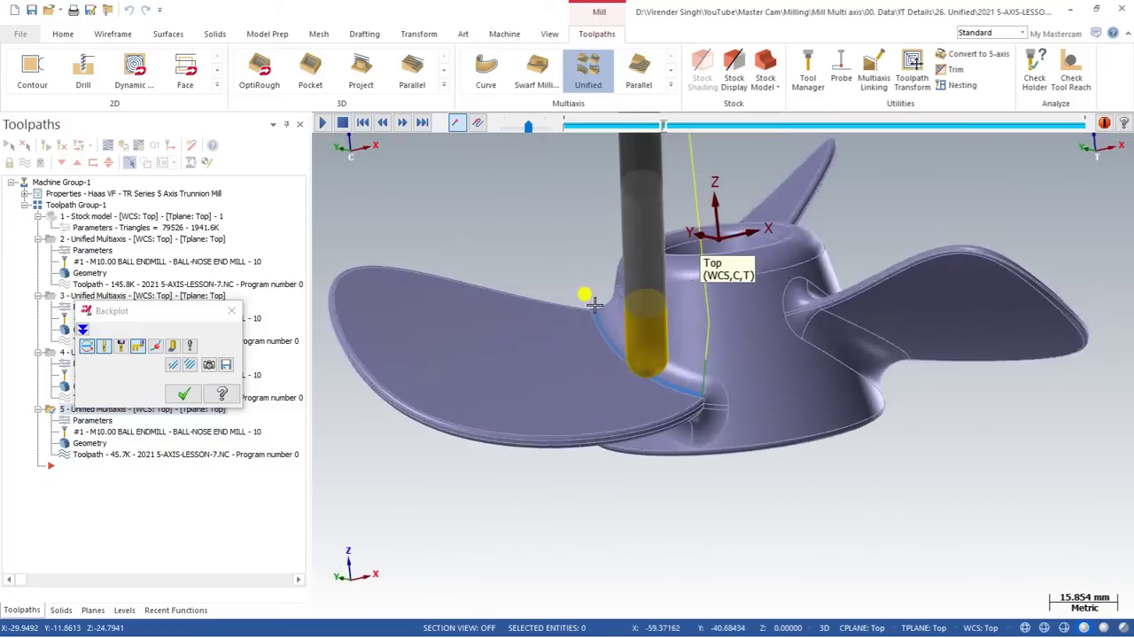
{"action": "middle_click_drag", "start_coordinate": [595, 305], "coordinate": [598, 329]}
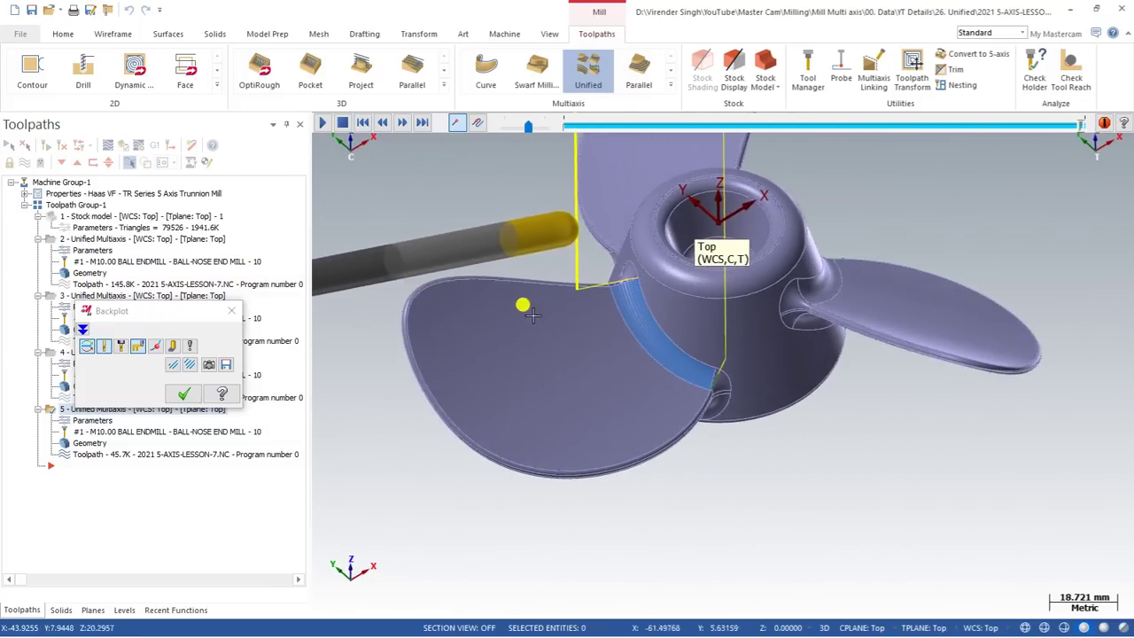
{"action": "key", "text": "Escape"}
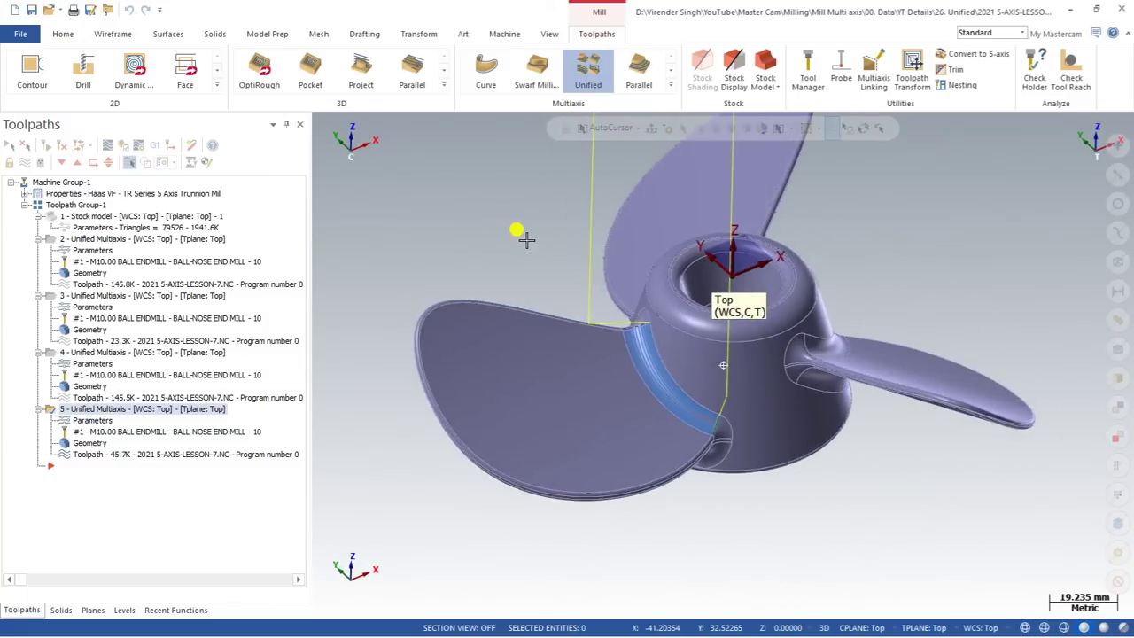
{"action": "scroll", "coordinate": [526, 239], "scroll_direction": "up", "scroll_amount": 1}
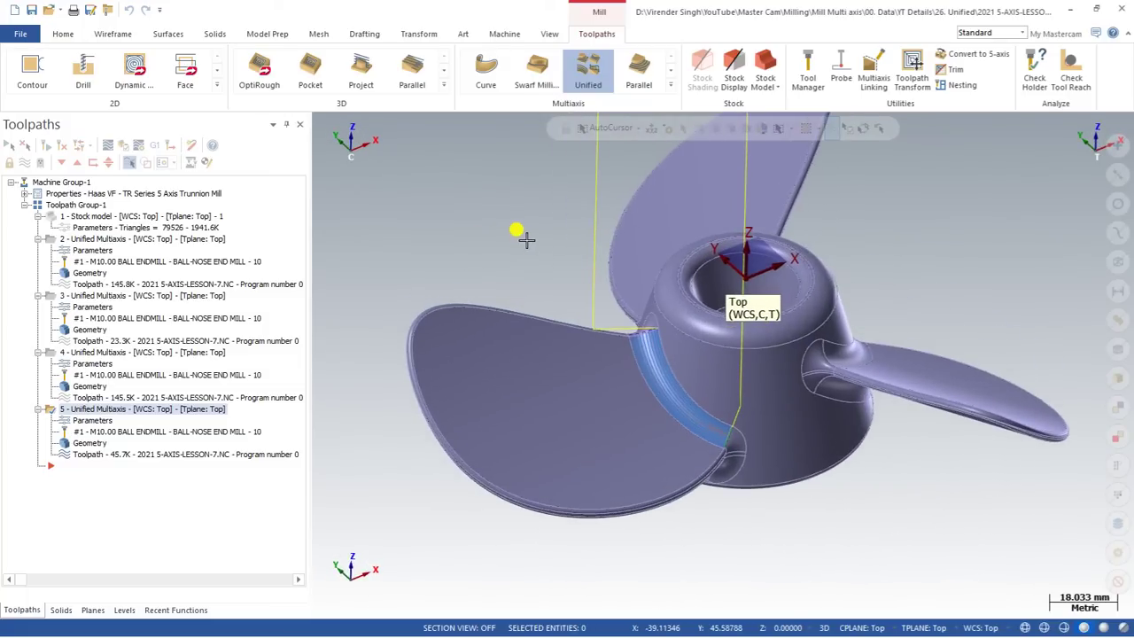
Open the fillet operation's machining geometries offset for editing.
{"action": "left_click", "coordinate": [91, 418]}
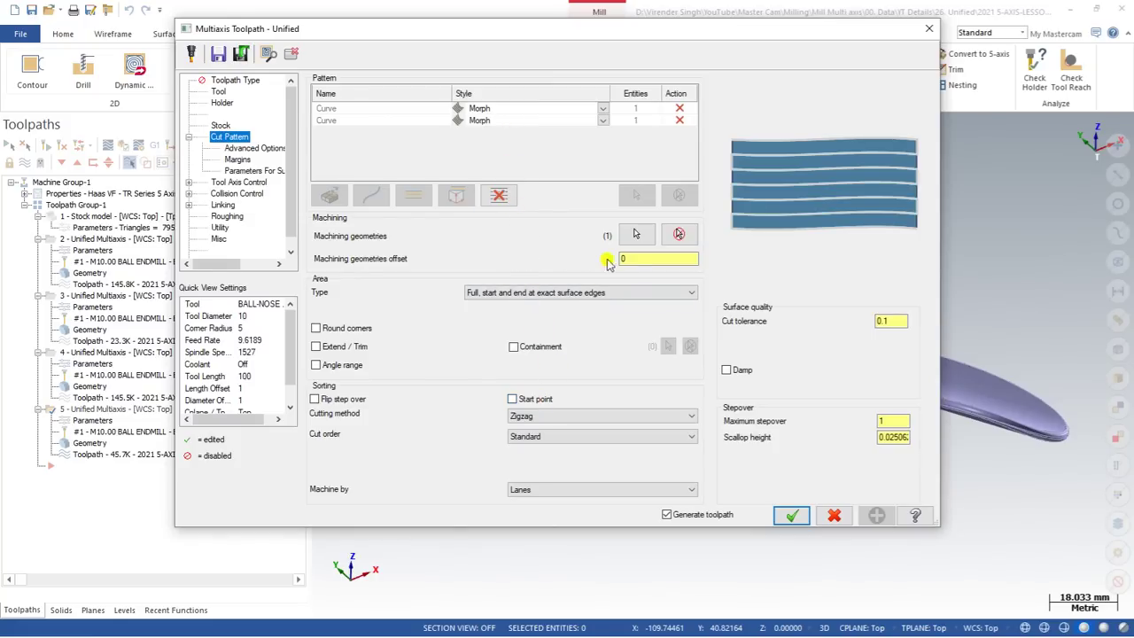
{"action": "left_click", "coordinate": [635, 259]}
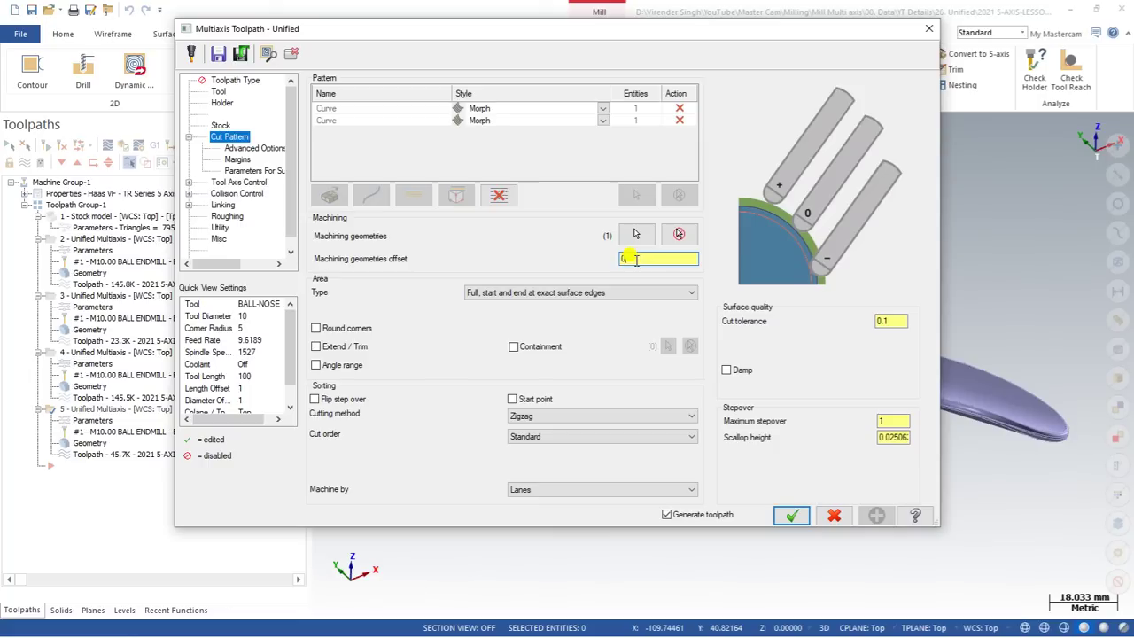